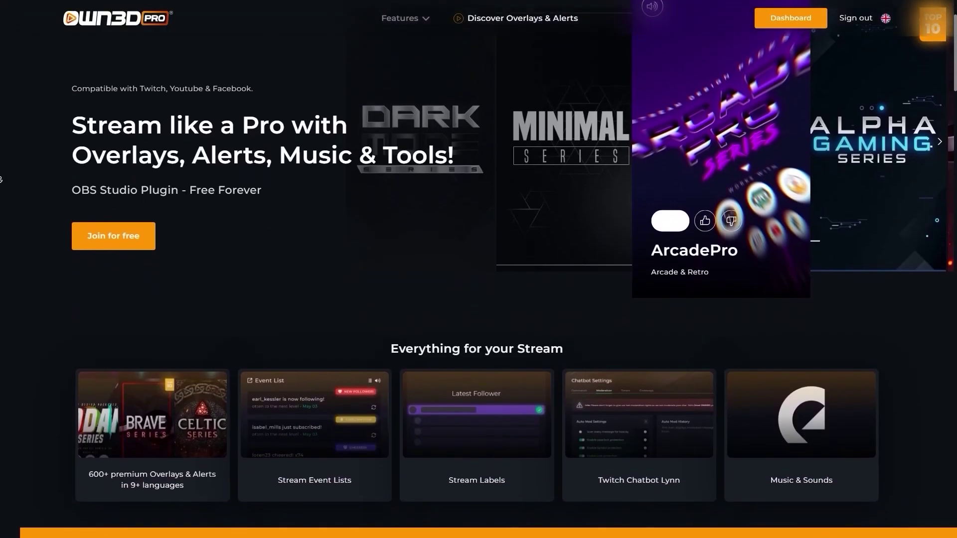
Step: Scroll down the OWN3D Pro homepage past its overlay installer and Twitch chatbot features
{"action": "scroll", "coordinate": [1, 179], "scroll_direction": "down", "scroll_amount": 3}
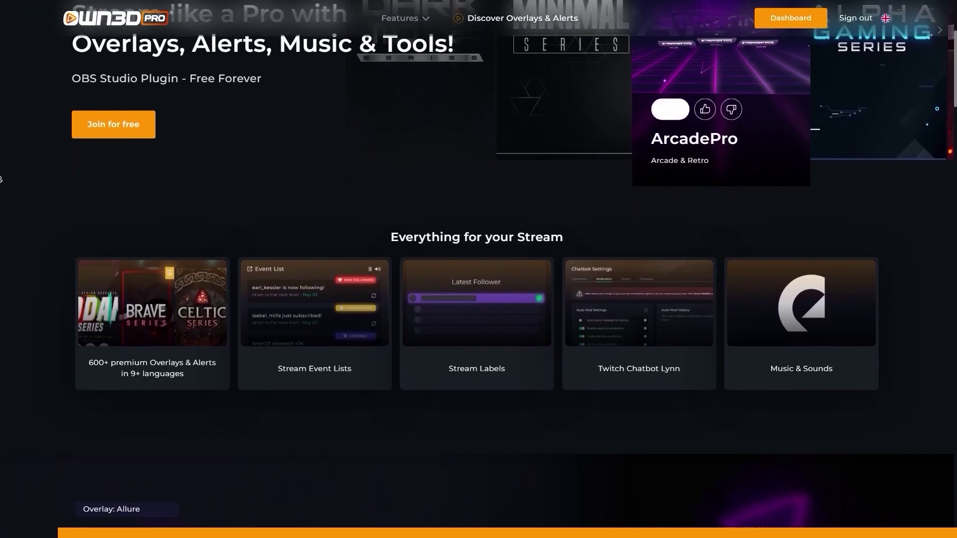
{"action": "scroll", "coordinate": [1, 180], "scroll_direction": "down", "scroll_amount": 3}
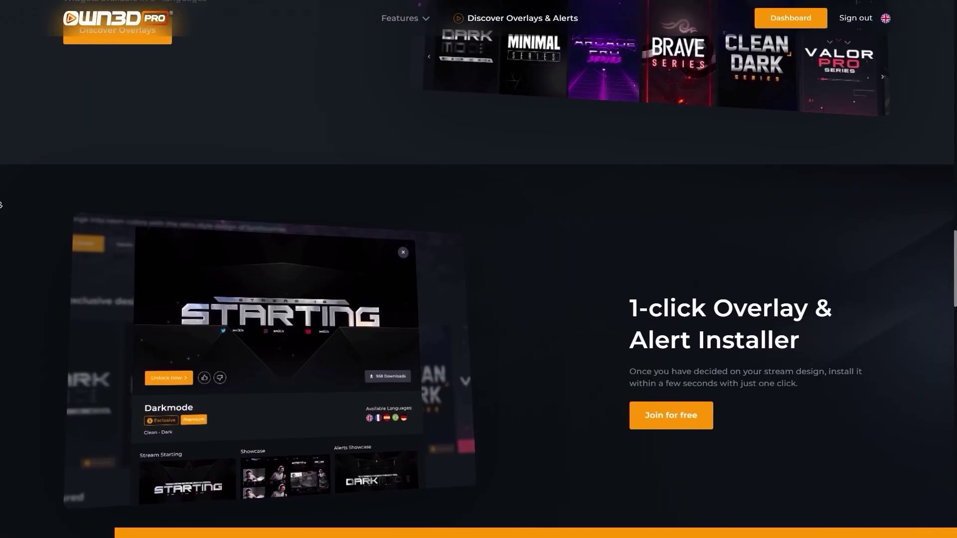
{"action": "scroll", "coordinate": [1, 204], "scroll_direction": "down", "scroll_amount": 3}
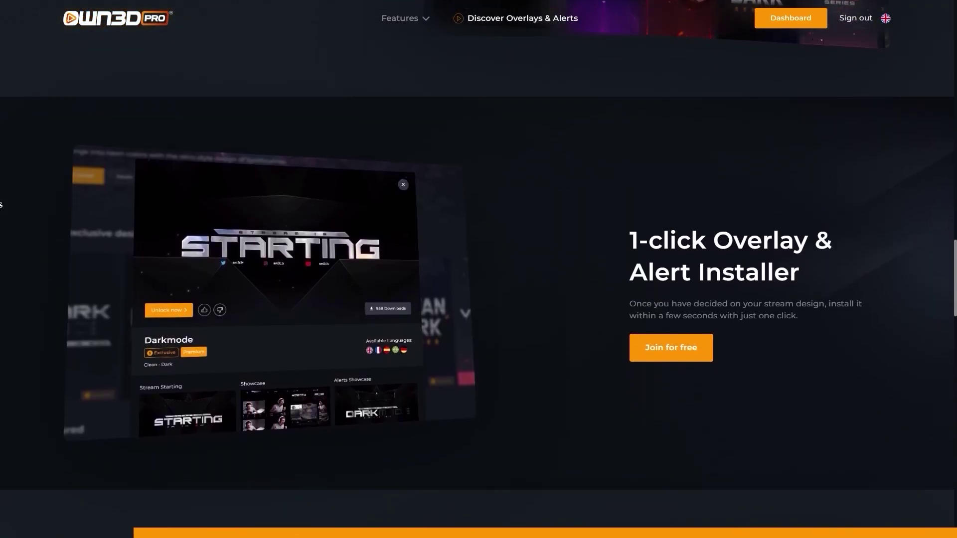
{"action": "scroll", "coordinate": [1, 204], "scroll_direction": "down", "scroll_amount": 5}
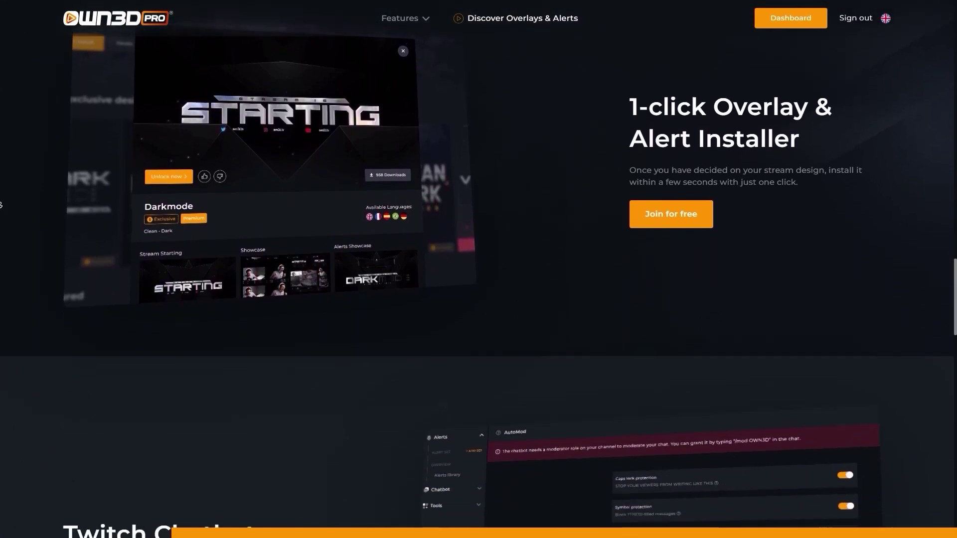
{"action": "scroll", "coordinate": [1, 199], "scroll_direction": "down", "scroll_amount": 2}
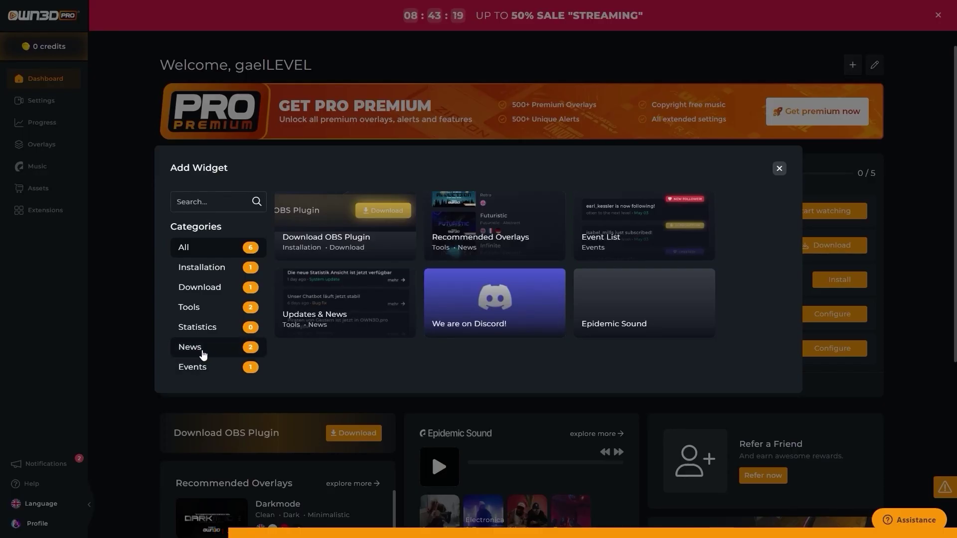
Step: Visit the Goal bars, Countdown, Linkspree and Donation page tools in the OWN3D dashboard
{"action": "left_click", "coordinate": [203, 355]}
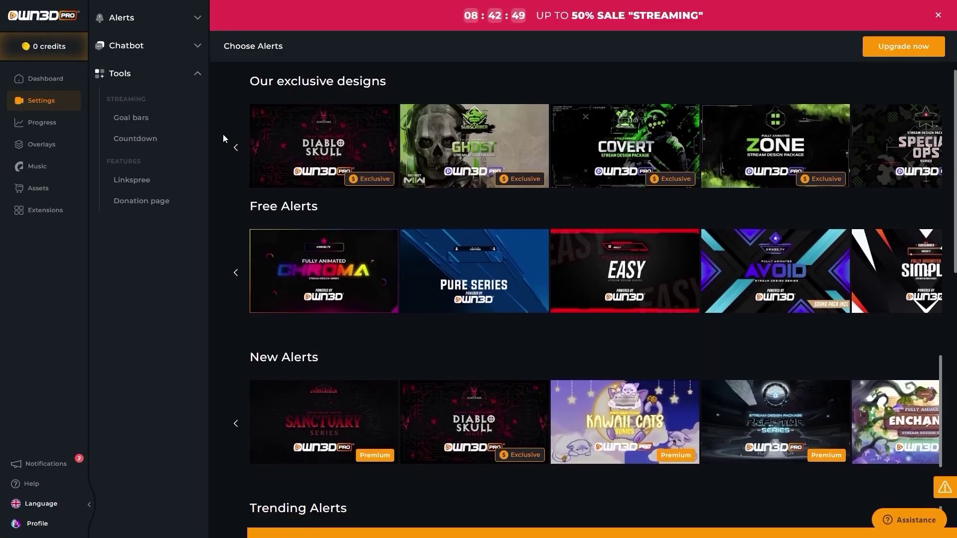
{"action": "scroll", "coordinate": [222, 141], "scroll_direction": "down", "scroll_amount": 5}
{"action": "left_click", "coordinate": [132, 120]}
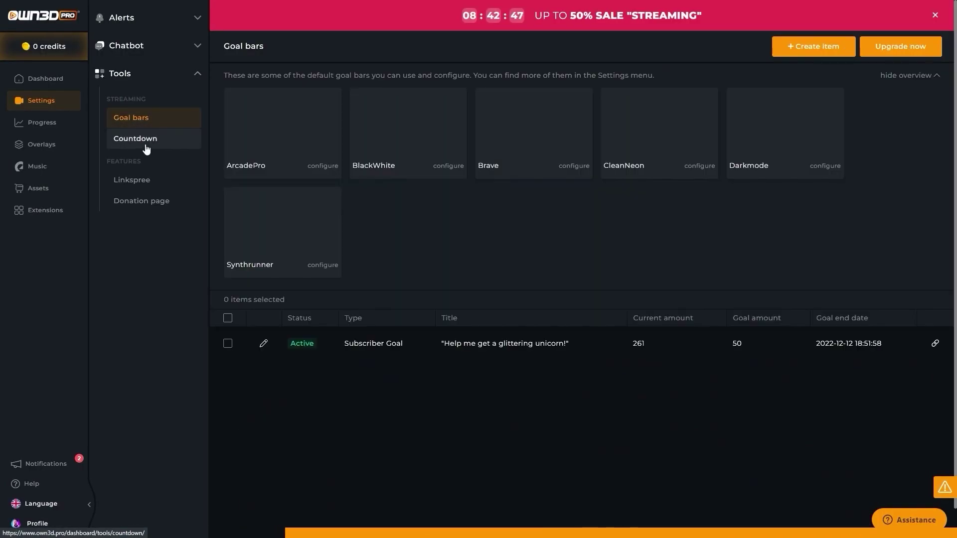
{"action": "left_click", "coordinate": [145, 143]}
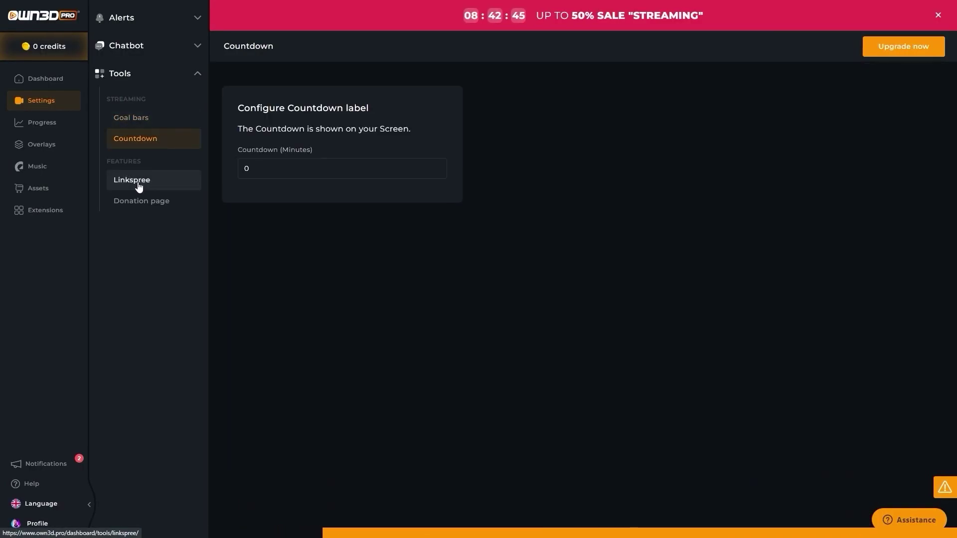
{"action": "left_click", "coordinate": [139, 187]}
{"action": "left_click", "coordinate": [142, 205]}
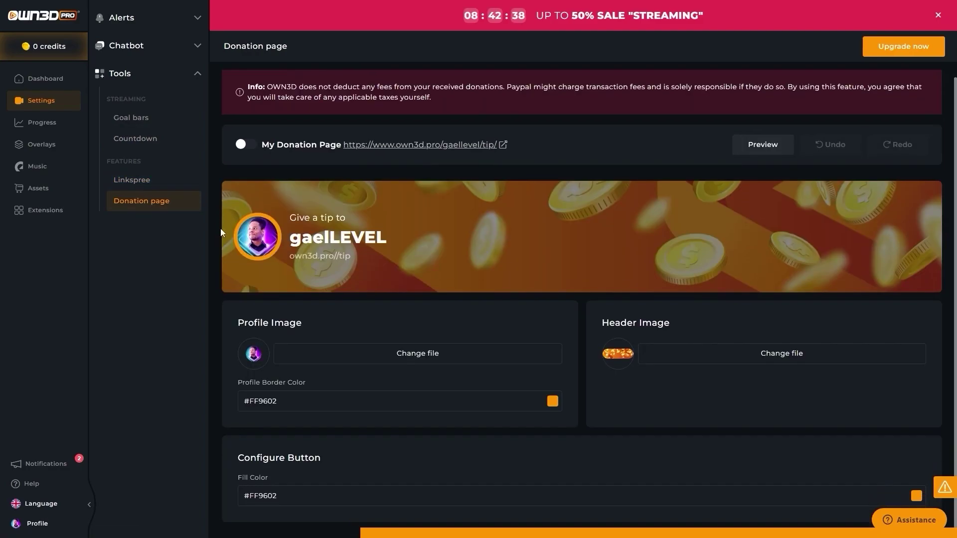
Step: Browse the Progress, Overlays, Music and Extensions pages, then scroll back on the homepage
{"action": "left_click", "coordinate": [42, 122]}
{"action": "scroll", "coordinate": [213, 196], "scroll_direction": "down", "scroll_amount": 4}
{"action": "left_click", "coordinate": [42, 144]}
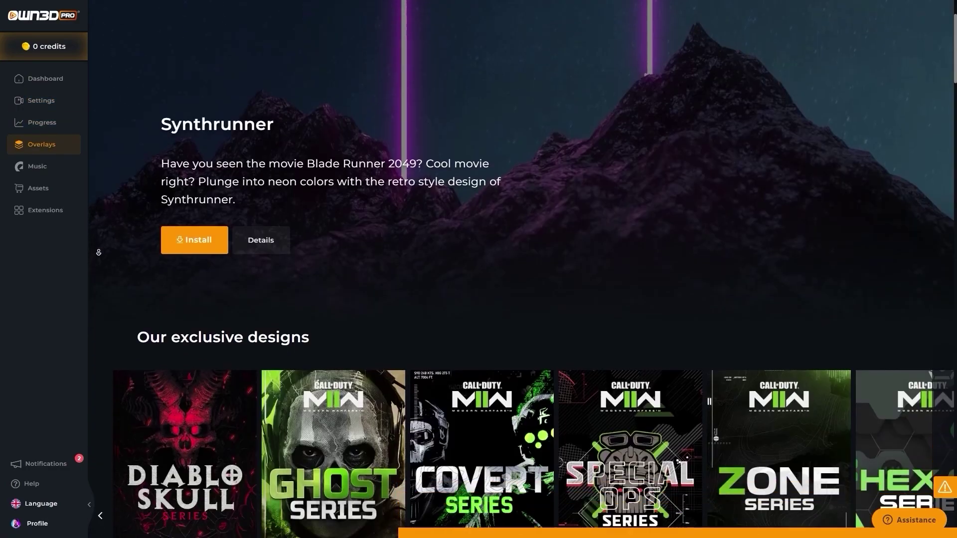
{"action": "scroll", "coordinate": [98, 252], "scroll_direction": "down", "scroll_amount": 20}
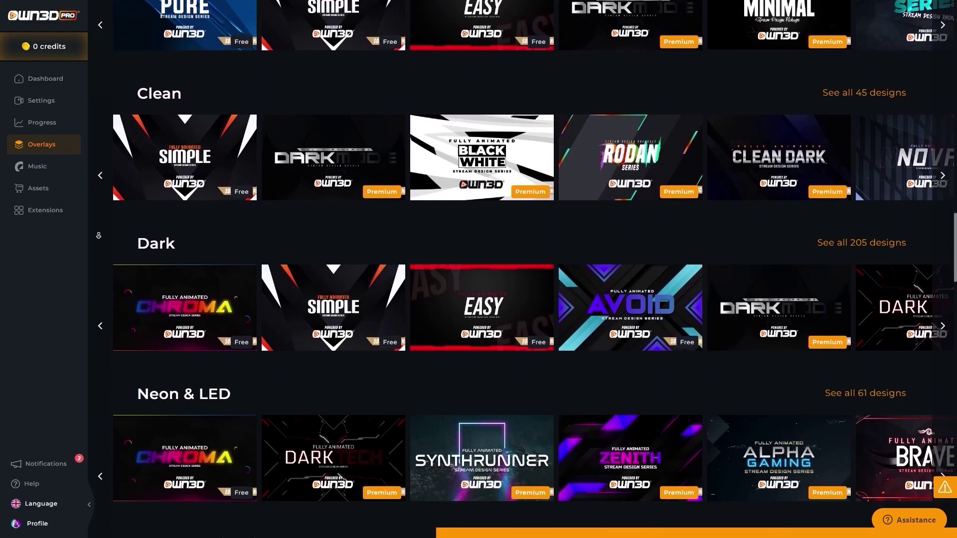
{"action": "left_click", "coordinate": [38, 166]}
{"action": "scroll", "coordinate": [216, 239], "scroll_direction": "down", "scroll_amount": 2}
{"action": "left_click", "coordinate": [45, 210]}
{"action": "scroll", "coordinate": [215, 239], "scroll_direction": "down", "scroll_amount": 3}
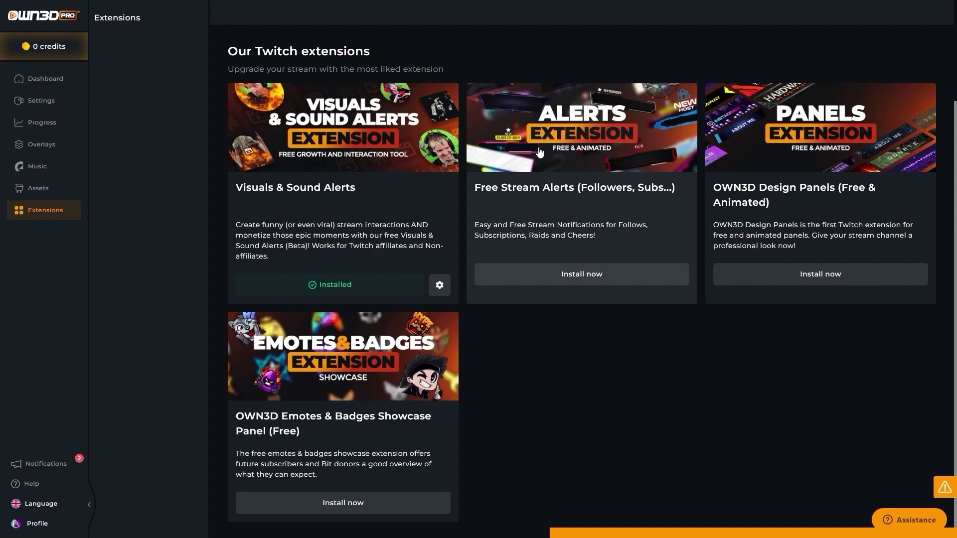
{"action": "scroll", "coordinate": [539, 154], "scroll_direction": "up", "scroll_amount": 1}
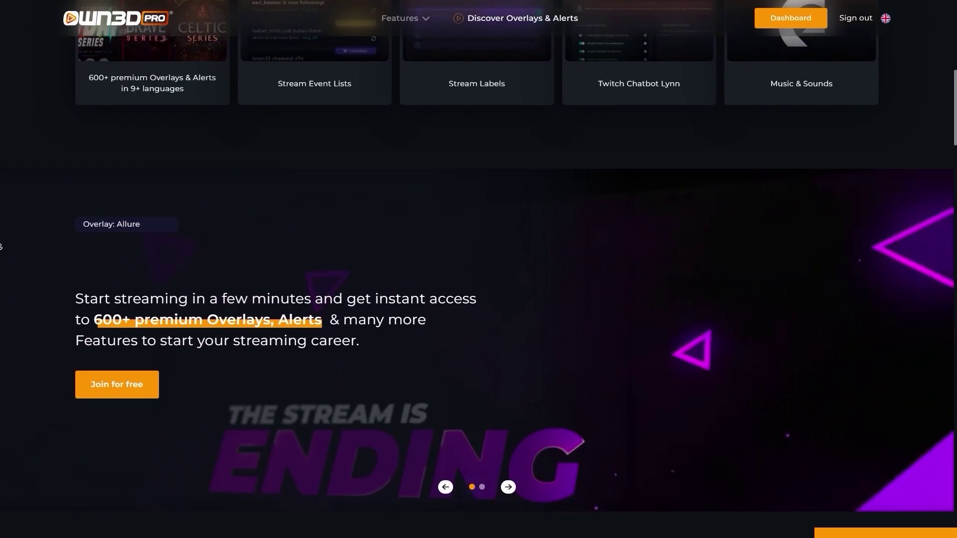
{"action": "scroll", "coordinate": [1, 246], "scroll_direction": "down", "scroll_amount": 2}
{"action": "scroll", "coordinate": [1, 246], "scroll_direction": "down", "scroll_amount": 3}
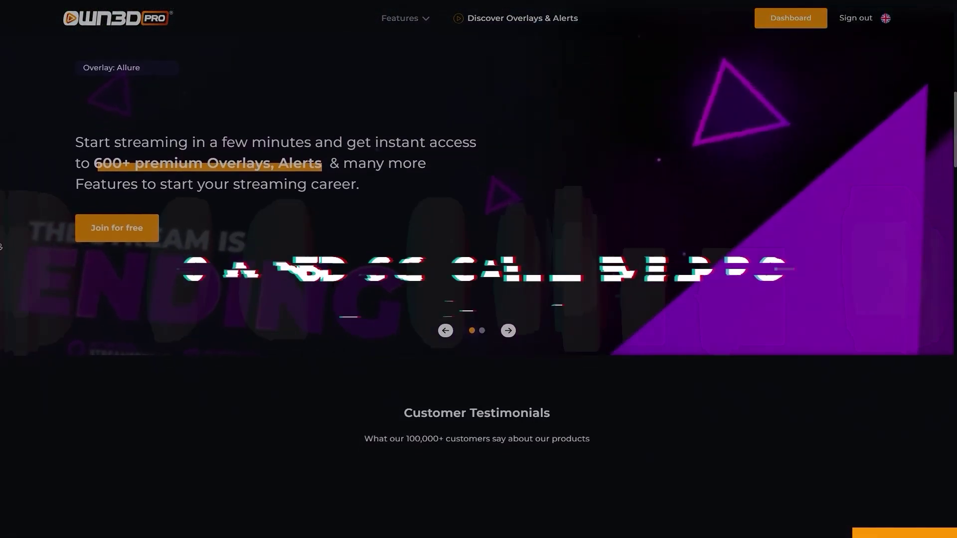
{"action": "scroll", "coordinate": [1, 246], "scroll_direction": "down", "scroll_amount": 3}
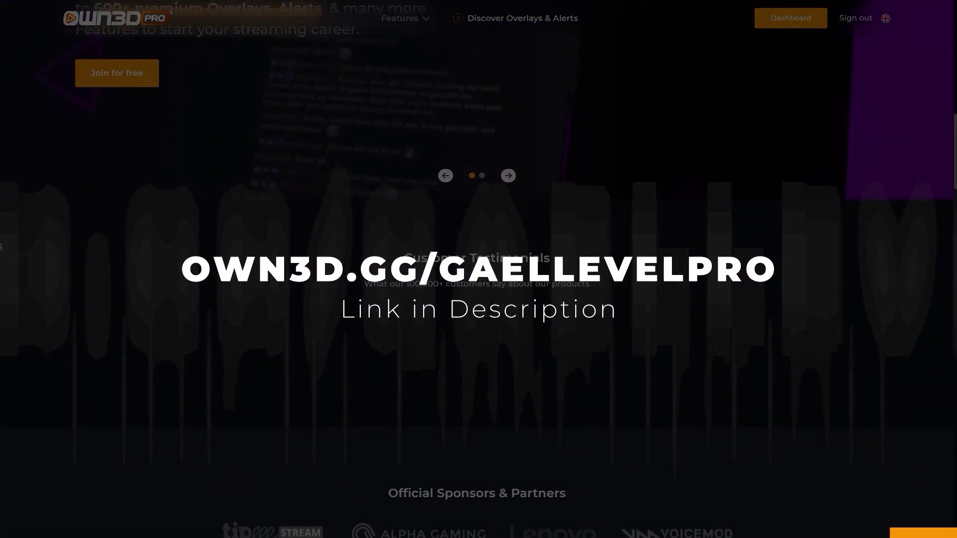
{"action": "scroll", "coordinate": [1, 246], "scroll_direction": "down", "scroll_amount": 3}
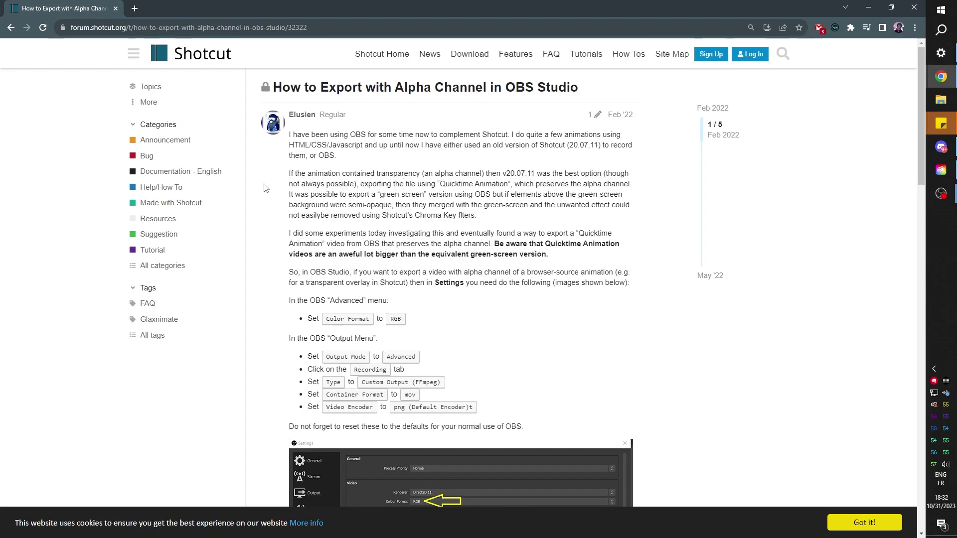
{"action": "scroll", "coordinate": [267, 214], "scroll_direction": "down", "scroll_amount": 2}
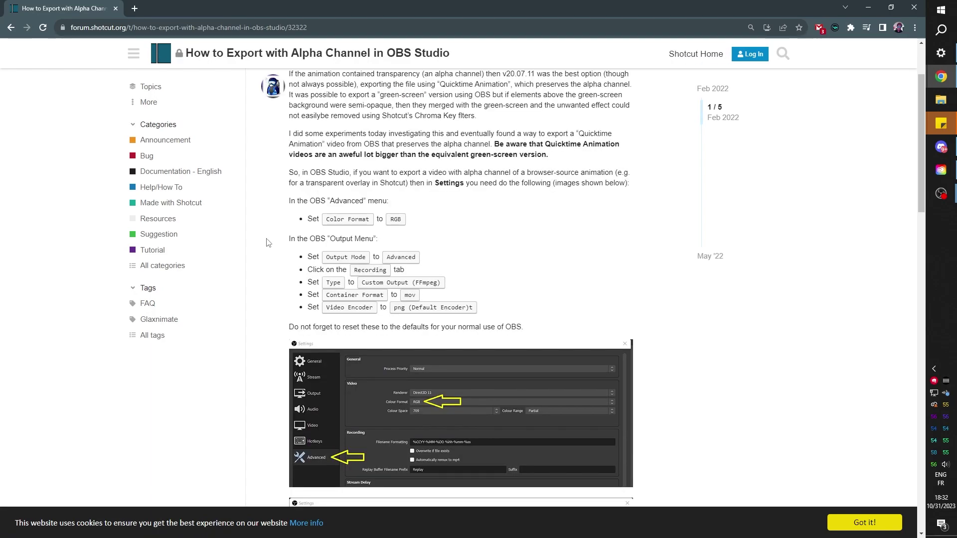
{"action": "scroll", "coordinate": [274, 250], "scroll_direction": "down", "scroll_amount": 1}
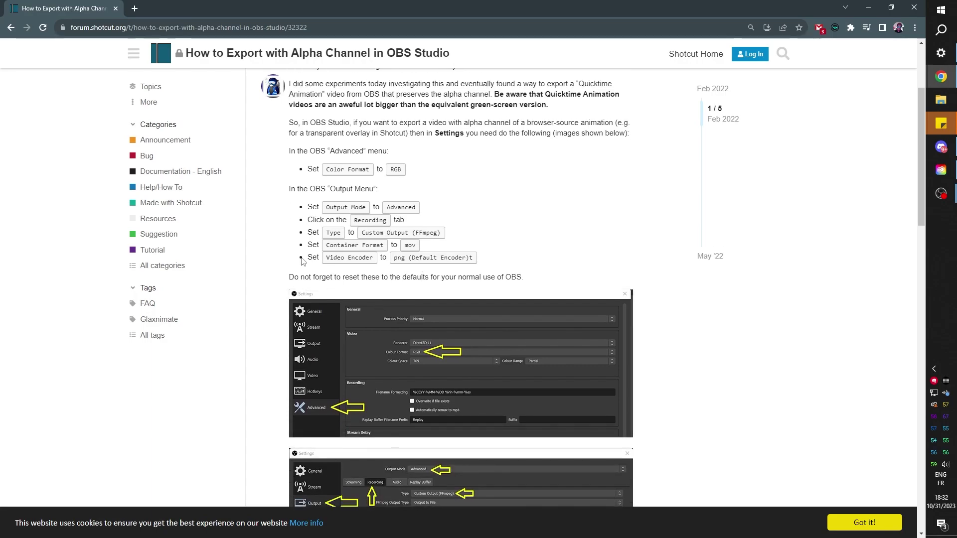
{"action": "scroll", "coordinate": [302, 262], "scroll_direction": "down", "scroll_amount": 8}
{"action": "scroll", "coordinate": [357, 214], "scroll_direction": "up", "scroll_amount": 2}
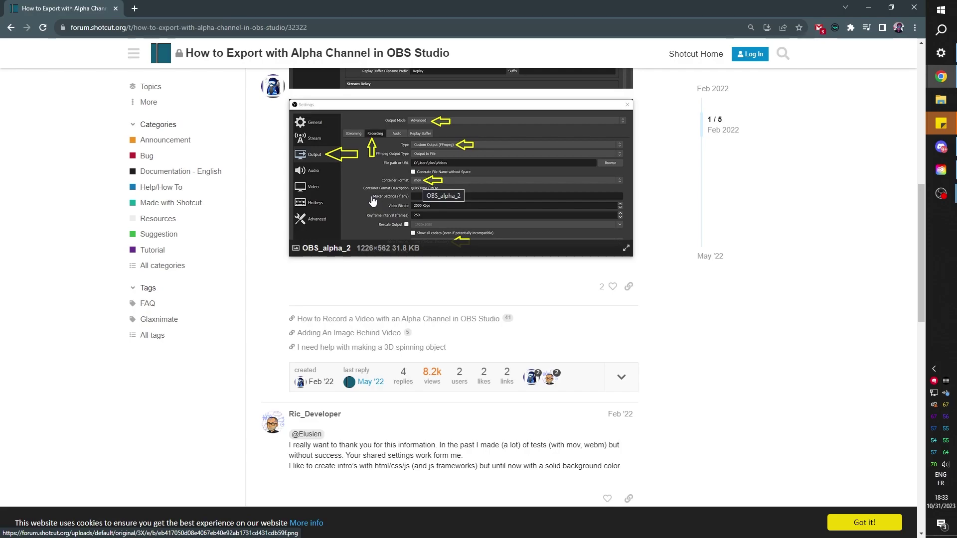
{"action": "scroll", "coordinate": [278, 136], "scroll_direction": "up", "scroll_amount": 5}
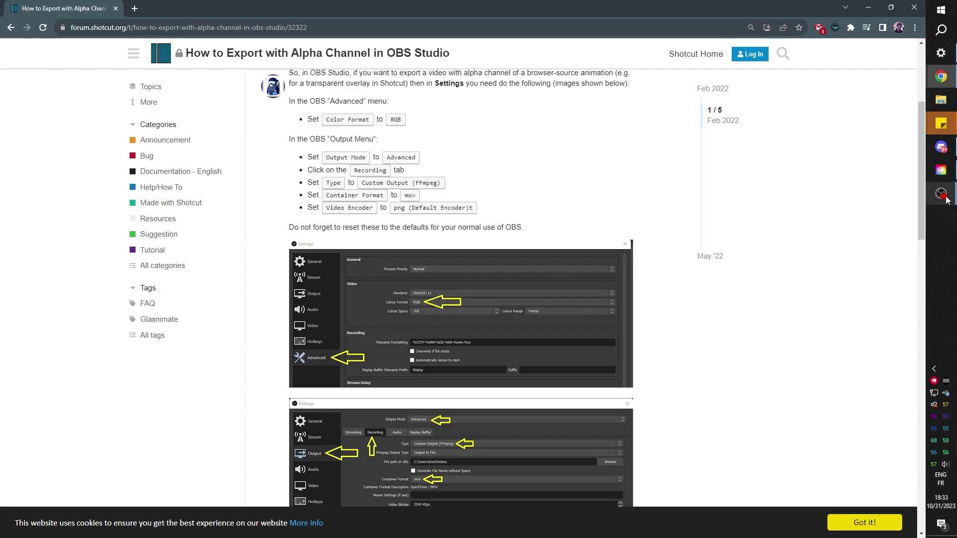
Step: Back in OBS, create a new profile named png
{"action": "mouse_move", "coordinate": [944, 198]}
{"action": "left_click", "coordinate": [890, 204]}
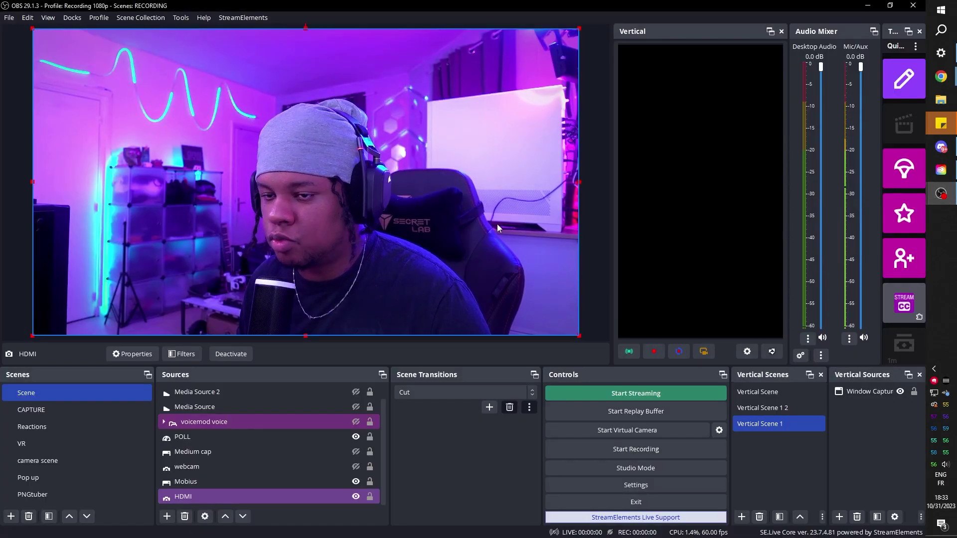
{"action": "left_click", "coordinate": [99, 17]}
{"action": "left_click", "coordinate": [105, 31]}
{"action": "type", "text": "png"}
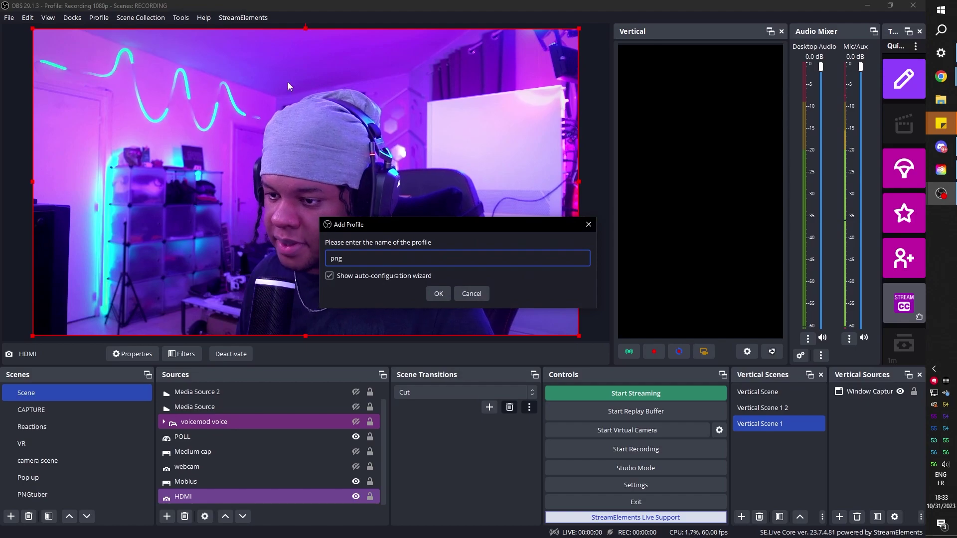
{"action": "key", "text": "Return"}
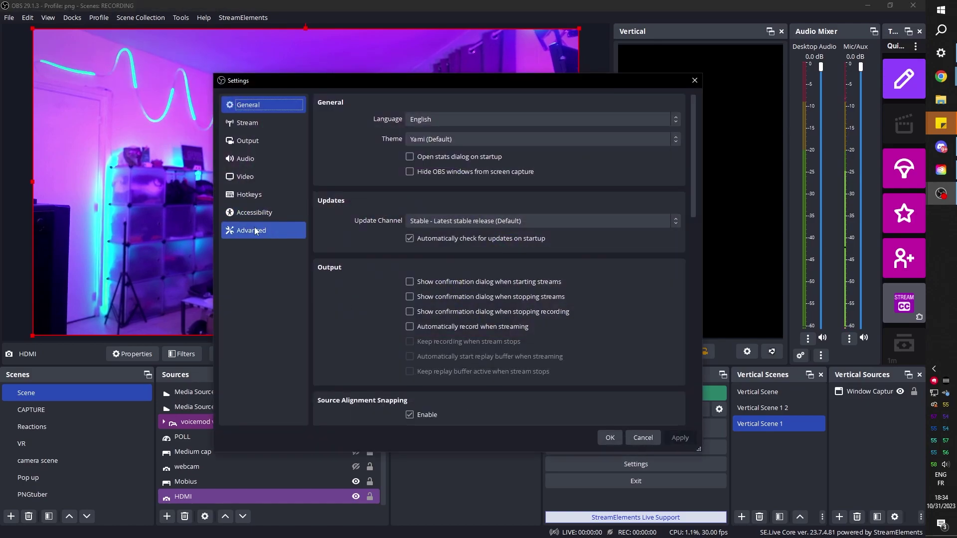
Step: Set the Advanced Color Format to BGRA (8-bit)
{"action": "left_click", "coordinate": [254, 231]}
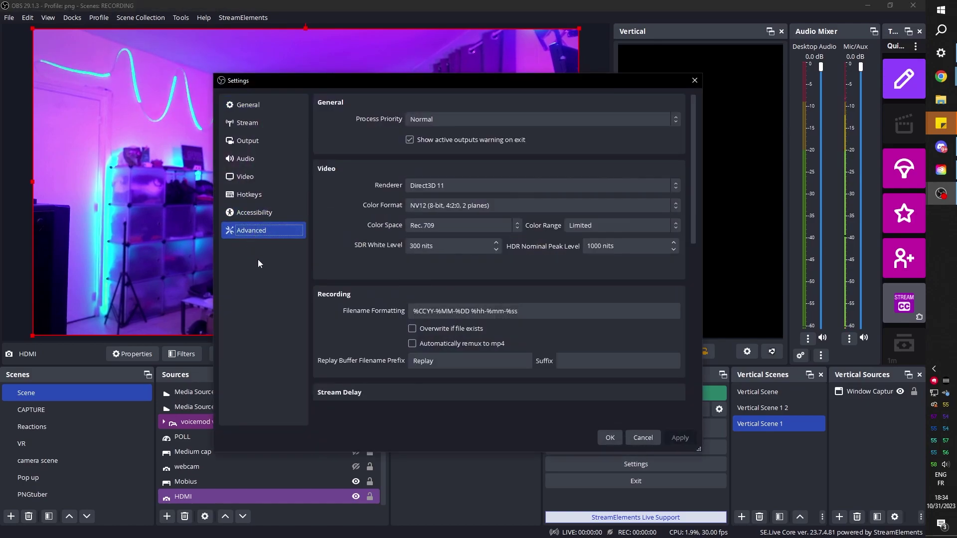
{"action": "left_click", "coordinate": [459, 203]}
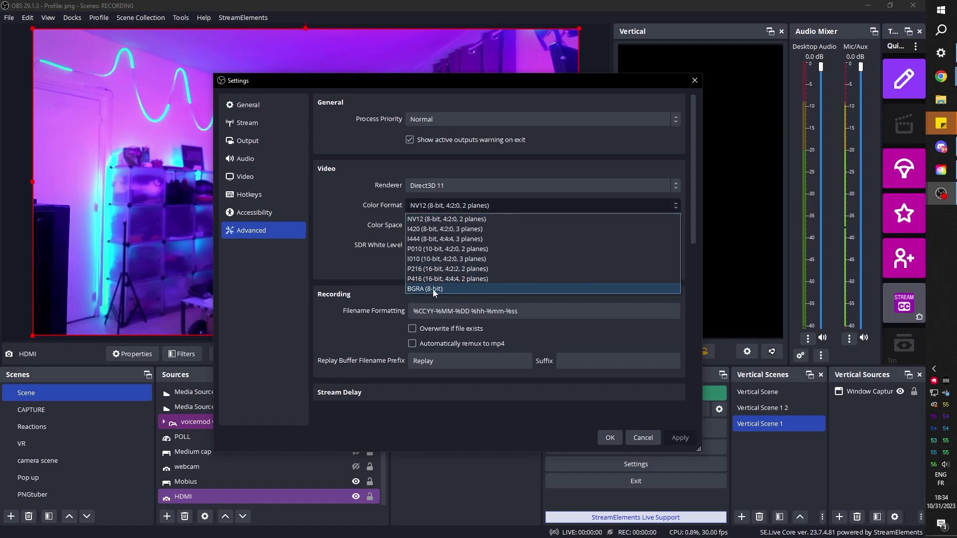
{"action": "left_click", "coordinate": [468, 290]}
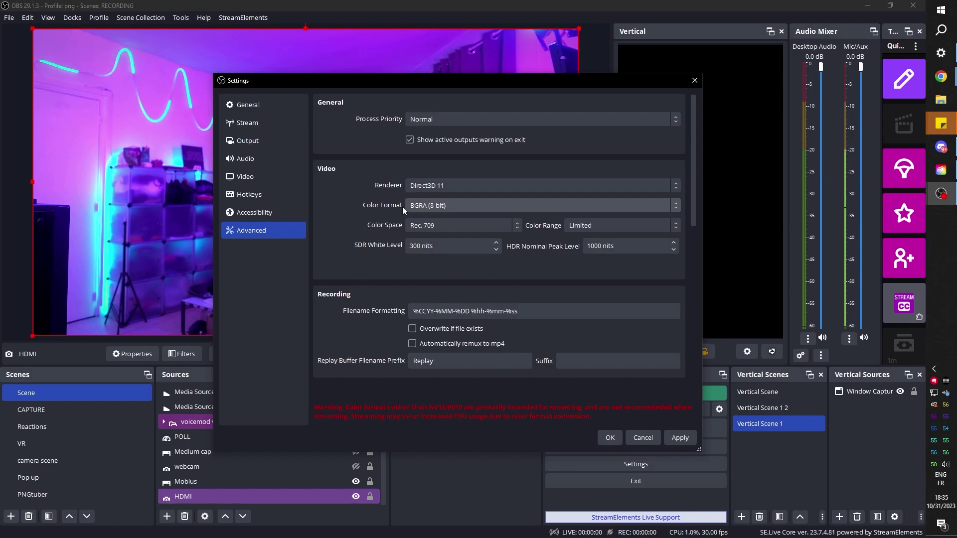
Step: Switch Output mode to Advanced and recording type to Custom Output (FFmpeg)
{"action": "left_click", "coordinate": [258, 144]}
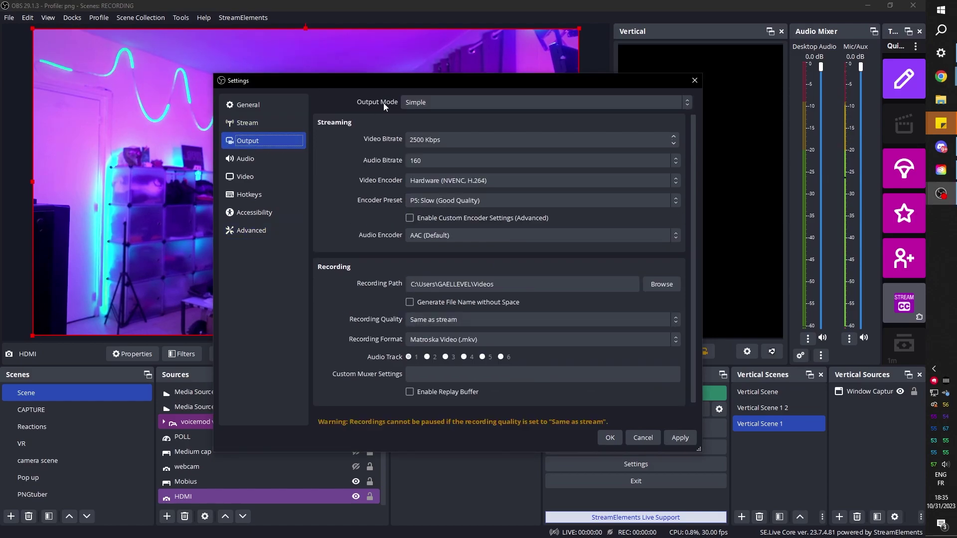
{"action": "left_click", "coordinate": [438, 106]}
{"action": "left_click", "coordinate": [433, 123]}
{"action": "left_click", "coordinate": [382, 120]}
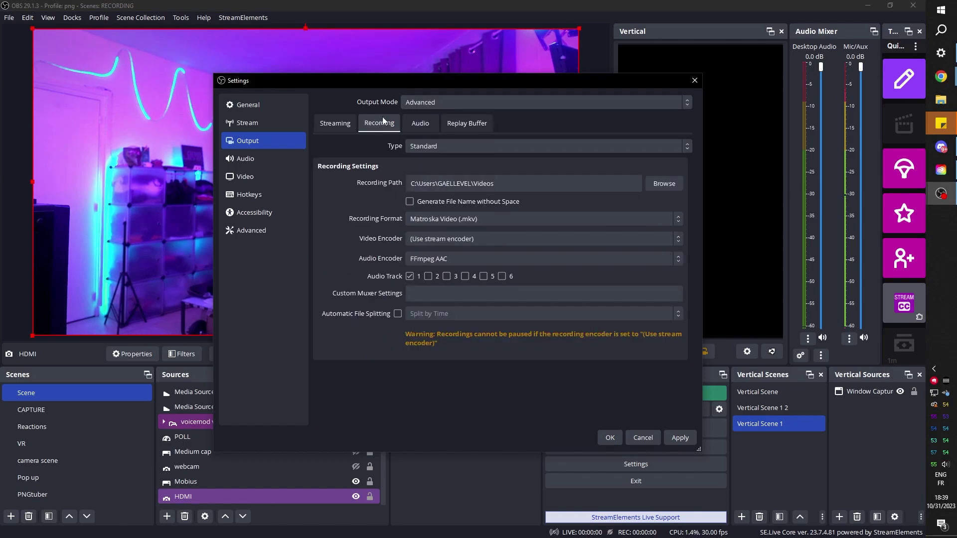
{"action": "left_click", "coordinate": [494, 145]}
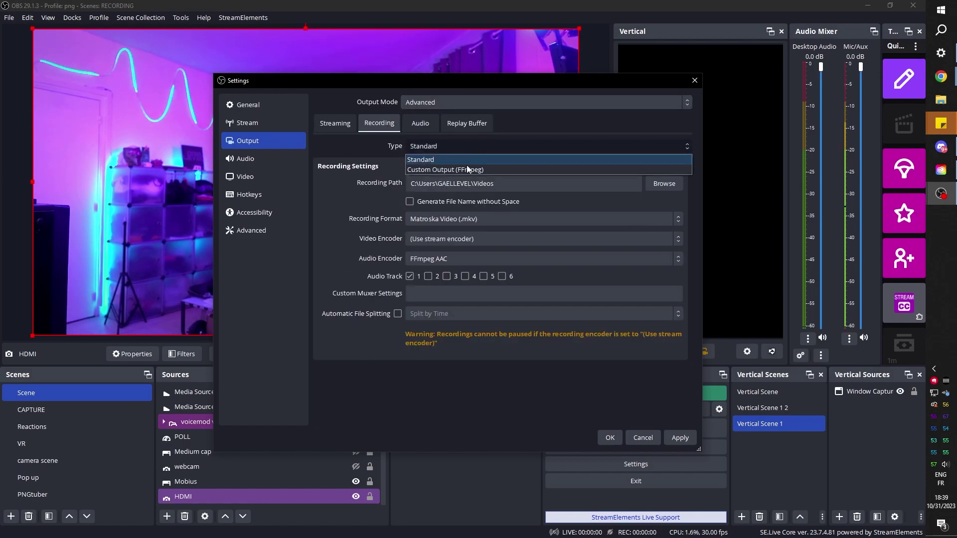
{"action": "left_click", "coordinate": [492, 170]}
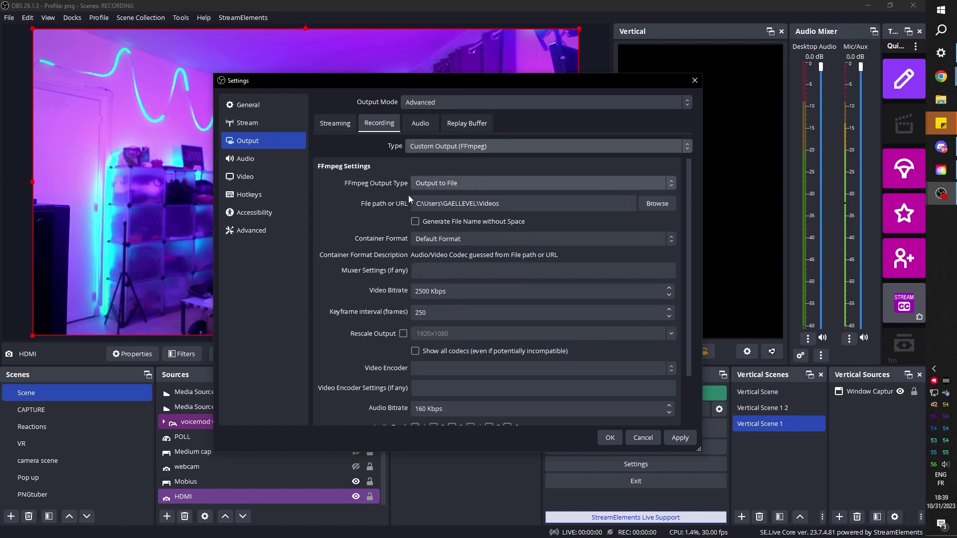
Step: Choose the mov container and png video encoder, then apply the settings
{"action": "left_click", "coordinate": [495, 242]}
{"action": "scroll", "coordinate": [480, 270], "scroll_direction": "down", "scroll_amount": 10}
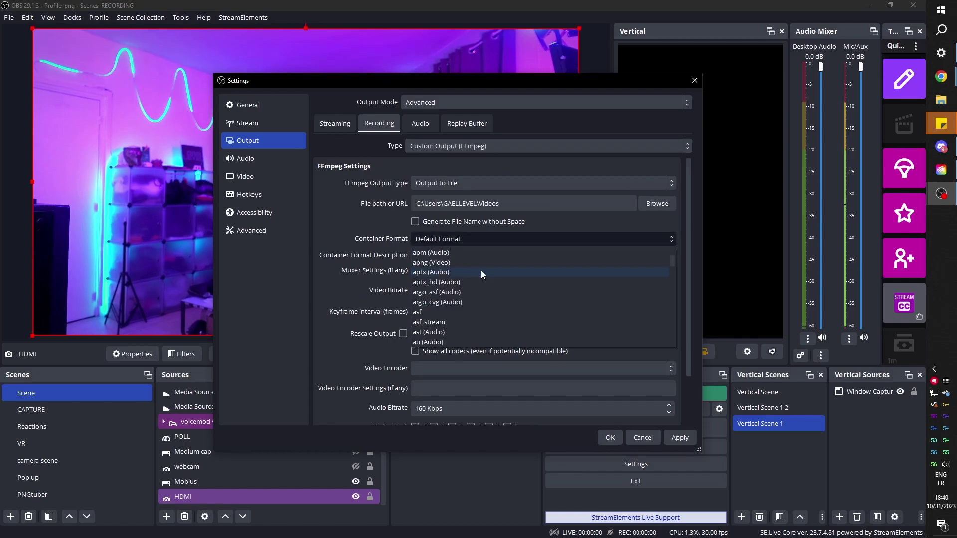
{"action": "scroll", "coordinate": [482, 277], "scroll_direction": "down", "scroll_amount": 10}
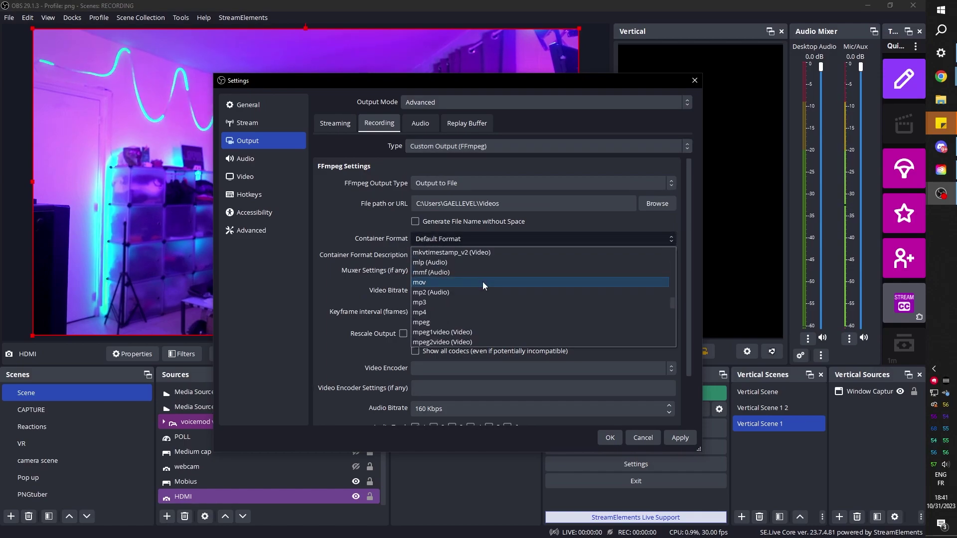
{"action": "left_click", "coordinate": [483, 282]}
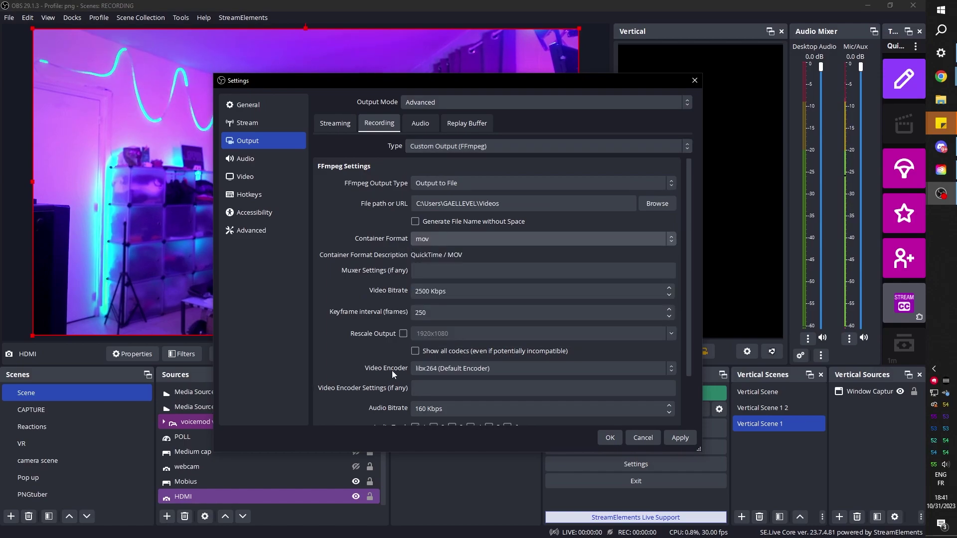
{"action": "left_click", "coordinate": [641, 372]}
{"action": "scroll", "coordinate": [534, 404], "scroll_direction": "down", "scroll_amount": 5}
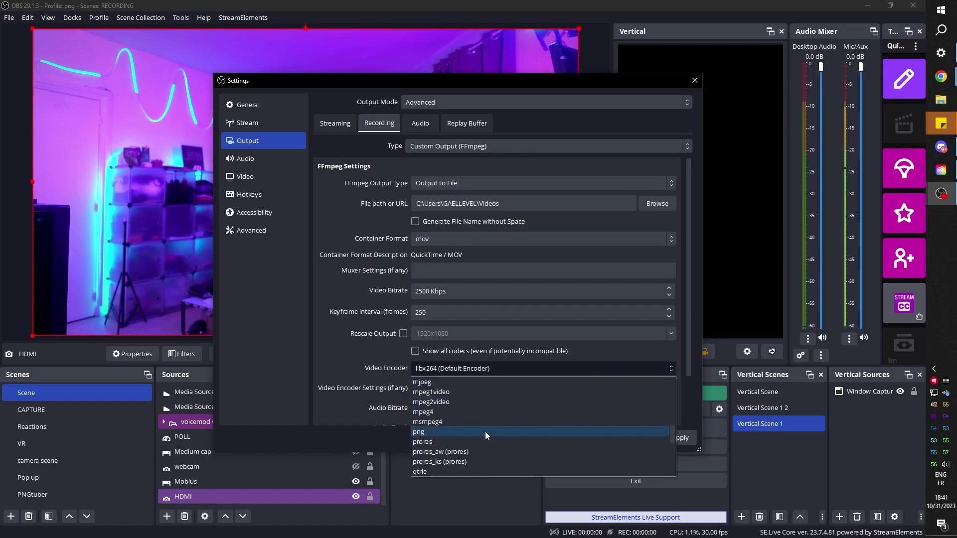
{"action": "left_click", "coordinate": [485, 431]}
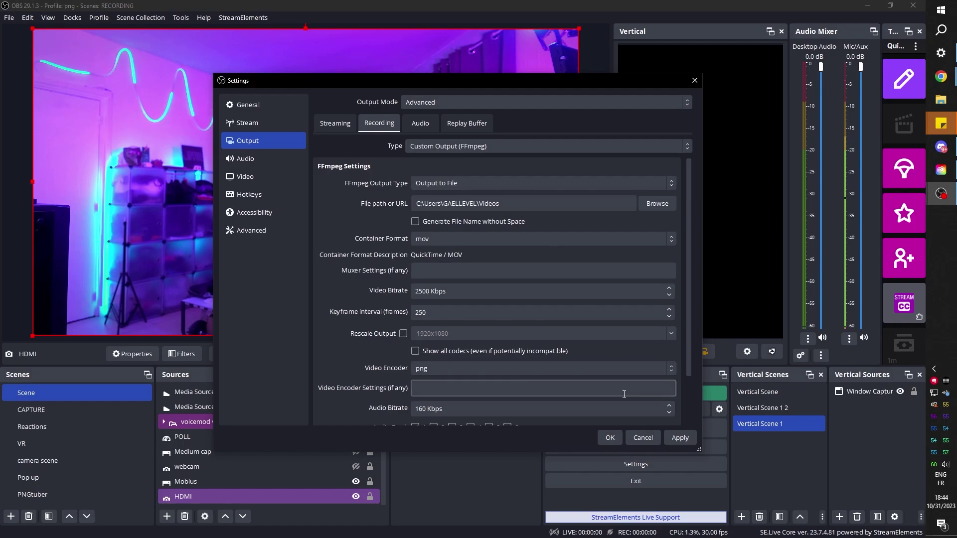
{"action": "left_click", "coordinate": [679, 437]}
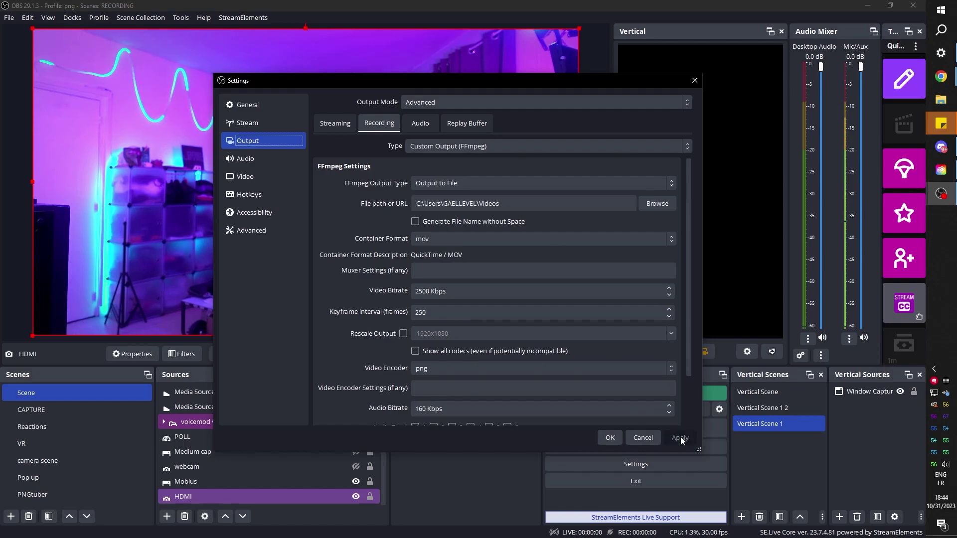
Step: Close Settings and change the Pop up scene's colour source to #151515
{"action": "left_click", "coordinate": [609, 438]}
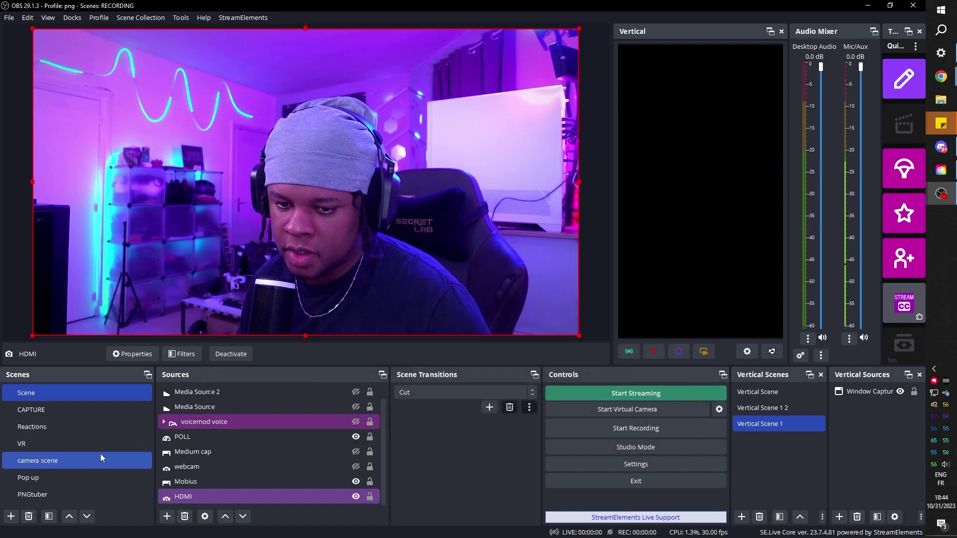
{"action": "left_click", "coordinate": [75, 475]}
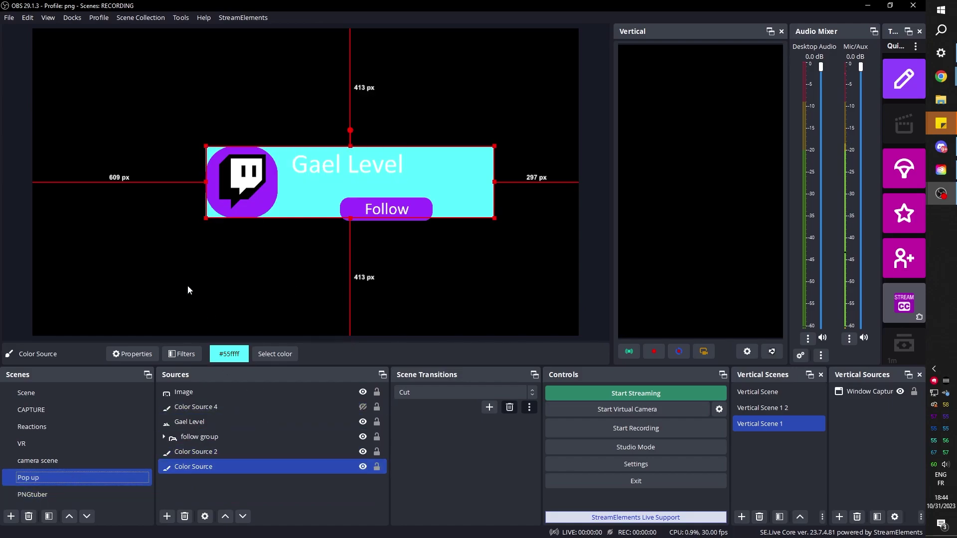
{"action": "left_click", "coordinate": [263, 354]}
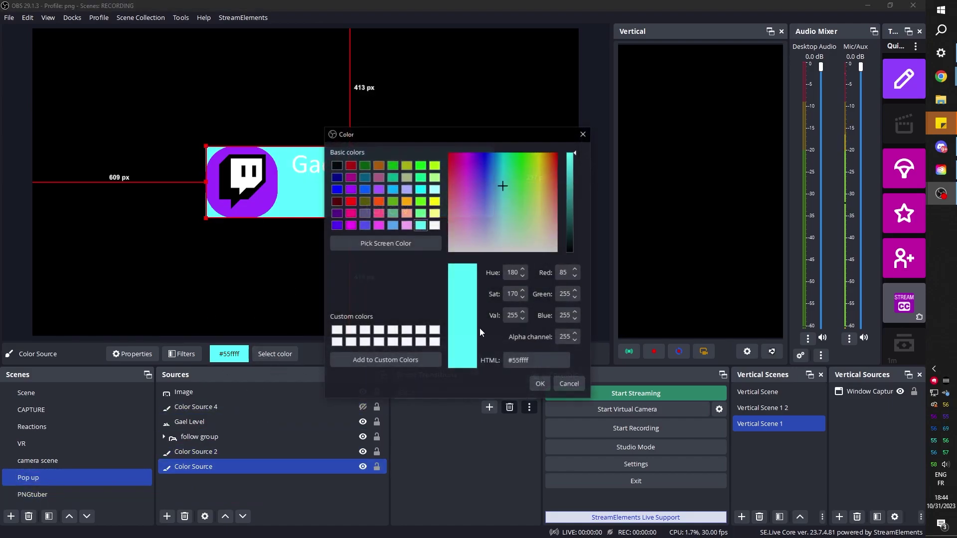
{"action": "left_click", "coordinate": [572, 243]}
{"action": "left_click", "coordinate": [534, 381]}
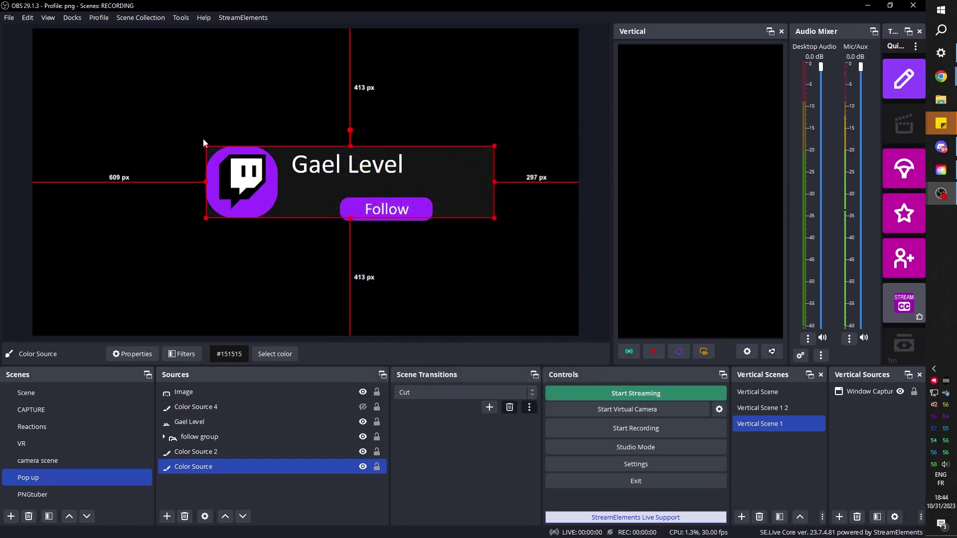
Step: Record a short mov clip of the Pop up scene
{"action": "left_click", "coordinate": [197, 479]}
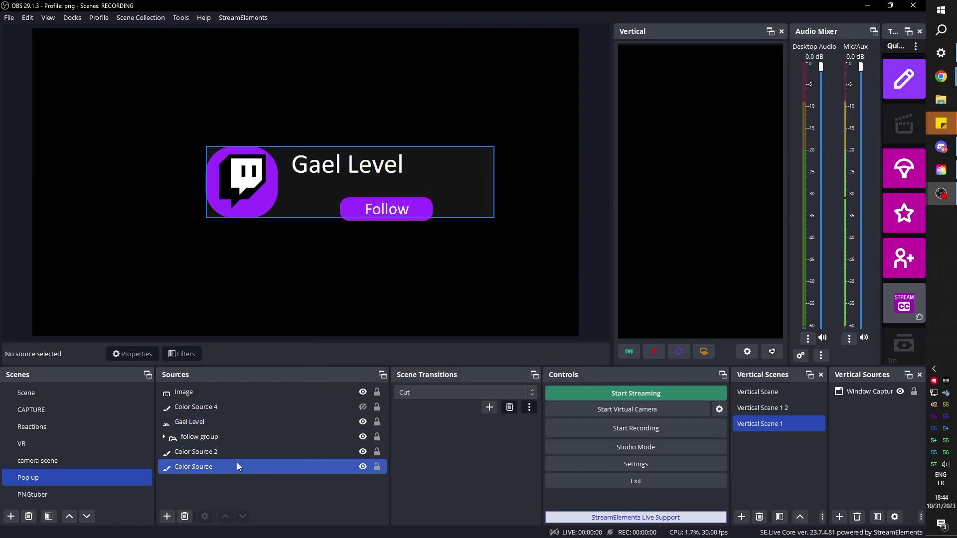
{"action": "left_click", "coordinate": [657, 426]}
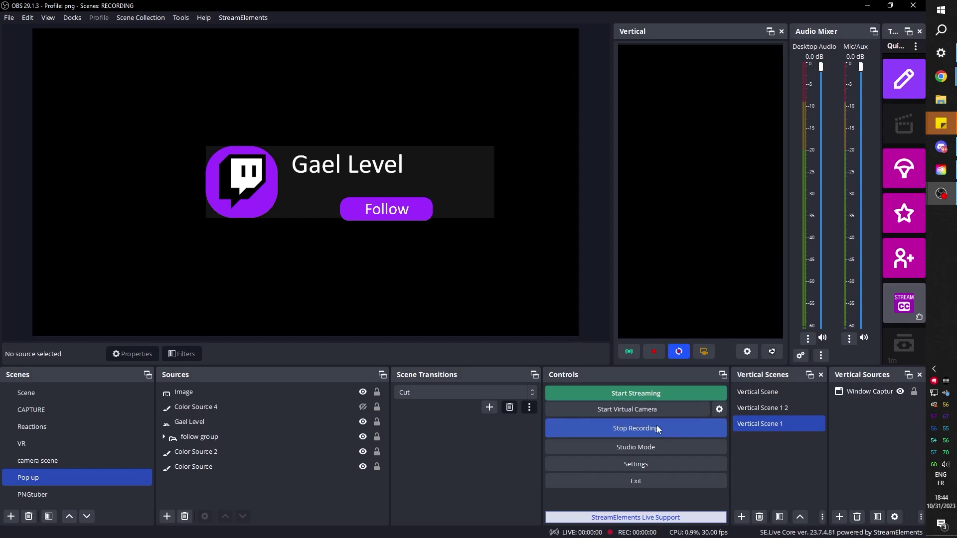
{"action": "left_click", "coordinate": [656, 425]}
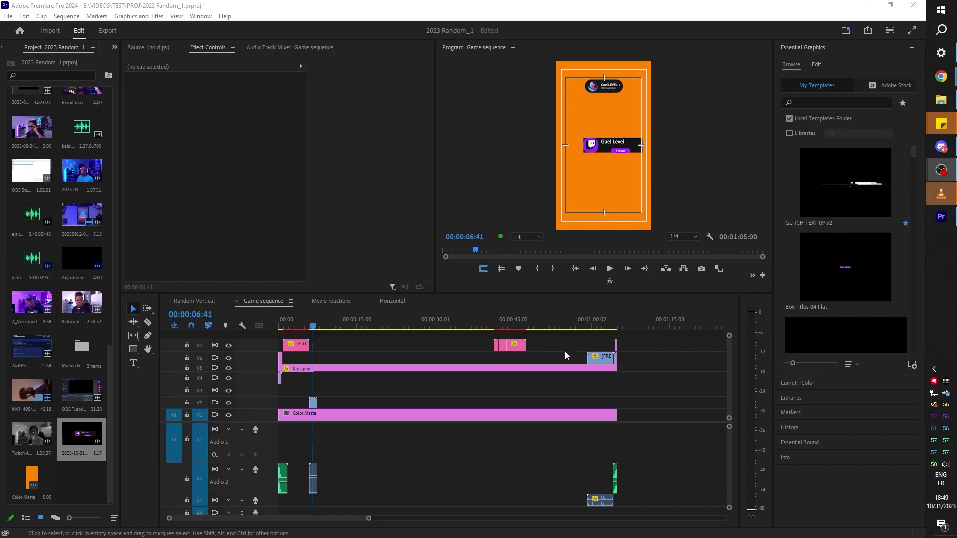
Step: Set the V2 pop-up clip's Scale to 145 and Position X to 383
{"action": "left_click", "coordinate": [940, 102]}
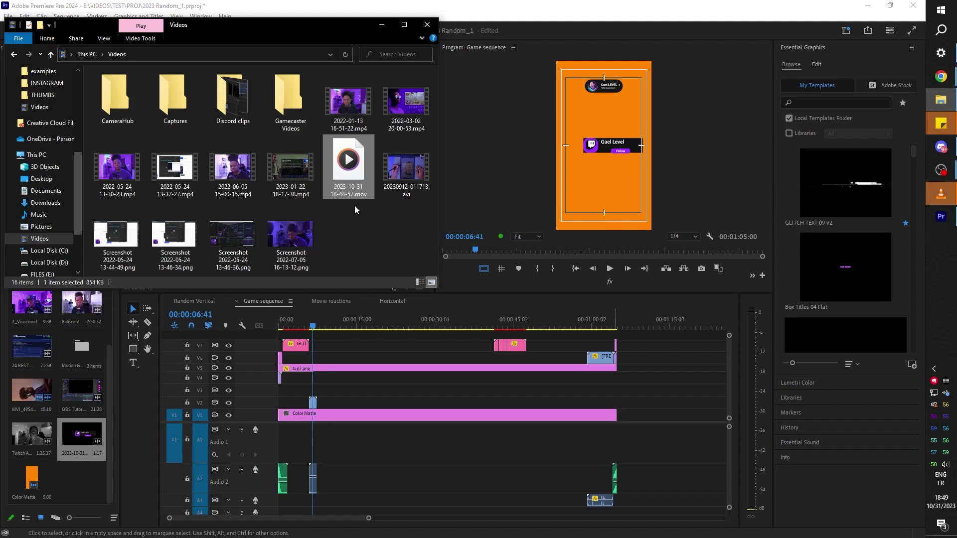
{"action": "left_click", "coordinate": [330, 399]}
{"action": "left_click", "coordinate": [313, 404]}
{"action": "left_click_drag", "start_coordinate": [313, 328], "coordinate": [312, 328]}
{"action": "mouse_move", "coordinate": [218, 108]}
{"action": "left_mouse_down"}
{"action": "mouse_move", "coordinate": [250, 109]}
{"action": "mouse_move", "coordinate": [179, 99]}
{"action": "mouse_move", "coordinate": [206, 109]}
{"action": "left_mouse_up"}
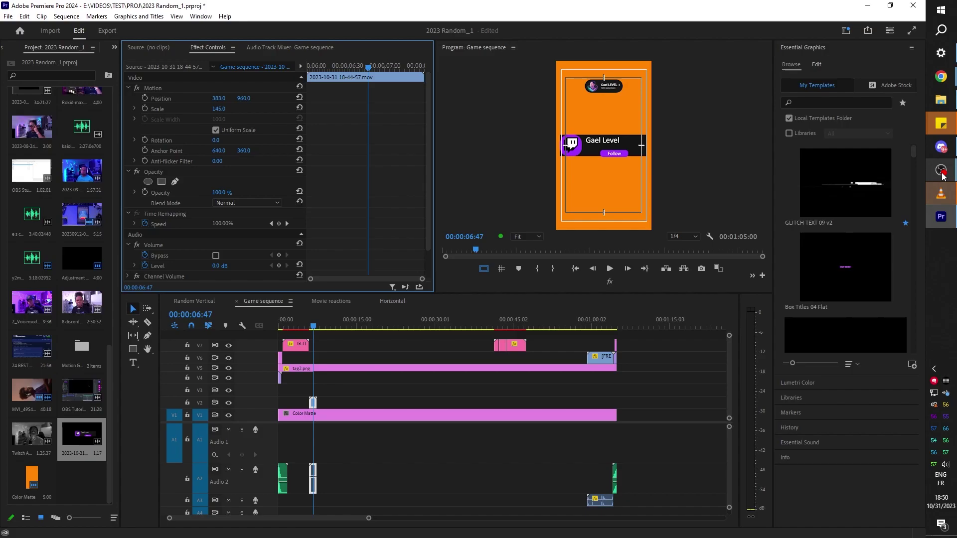
Step: Preview the Pop up scene's move filters by toggling them, then close the Filters window
{"action": "mouse_move", "coordinate": [941, 169]}
{"action": "left_click", "coordinate": [869, 210]}
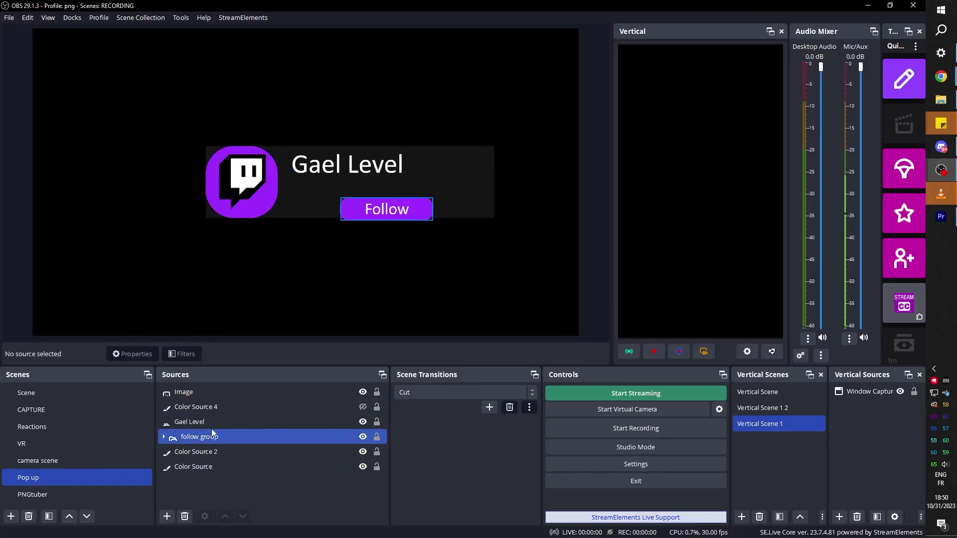
{"action": "right_click", "coordinate": [112, 478]}
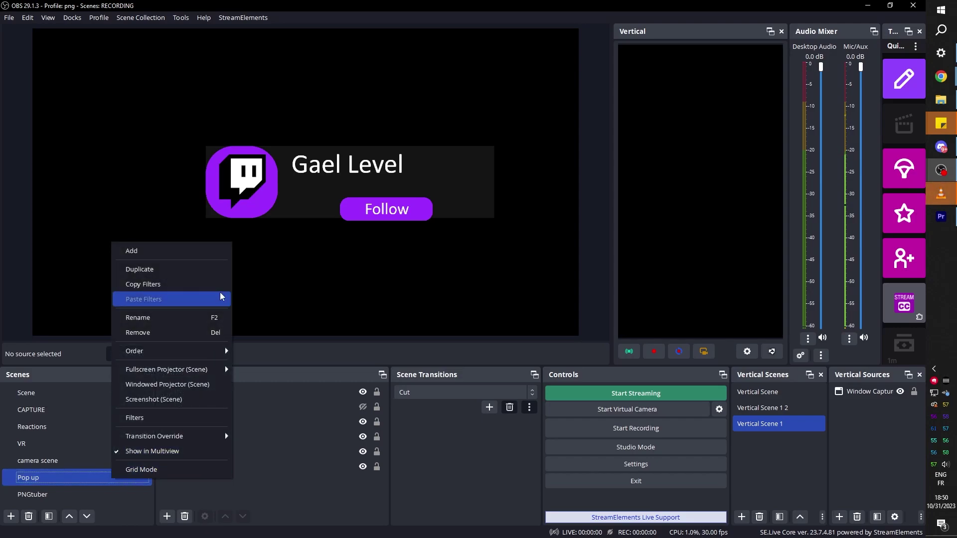
{"action": "left_click", "coordinate": [135, 418]}
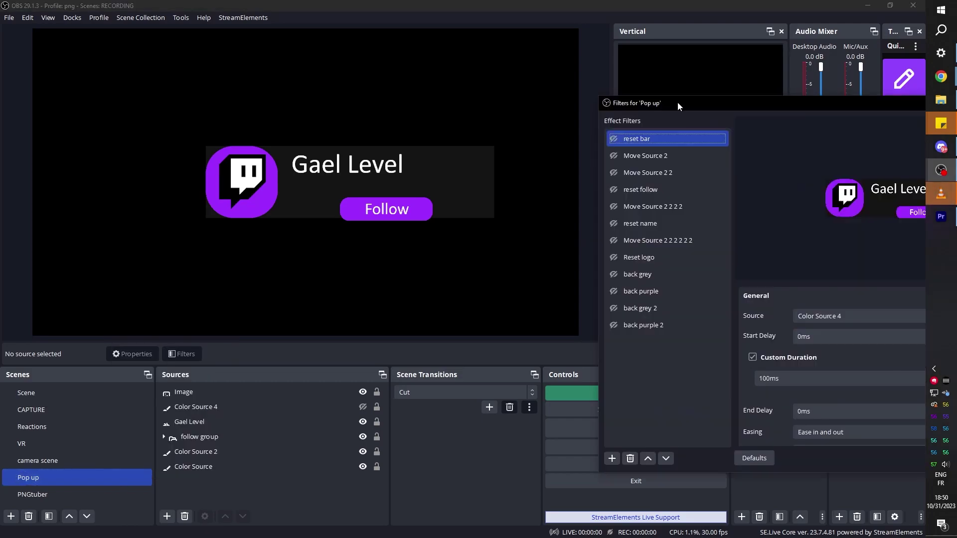
{"action": "left_click", "coordinate": [609, 154], "text": "shift"}
{"action": "left_click", "coordinate": [614, 157]}
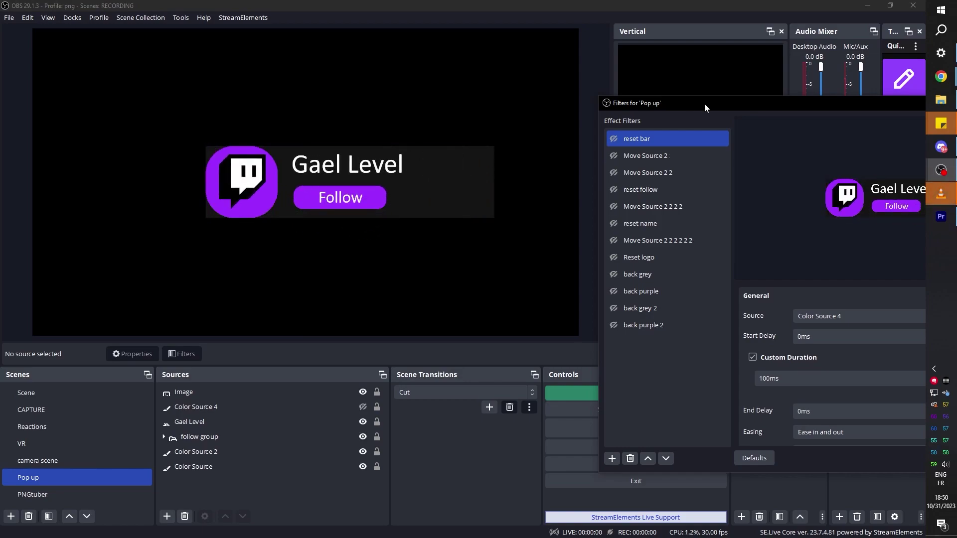
{"action": "left_click_drag", "start_coordinate": [704, 104], "coordinate": [510, 105]}
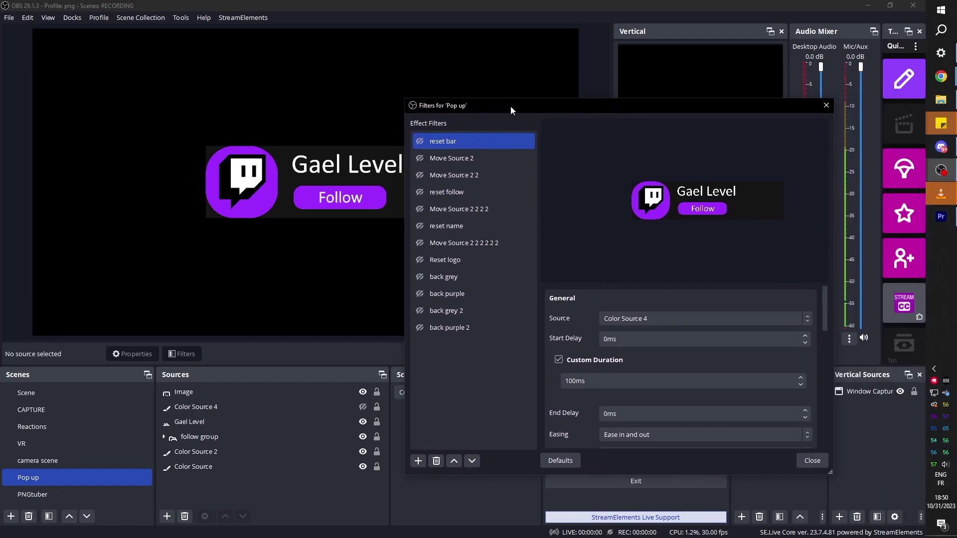
{"action": "key", "text": "Escape"}
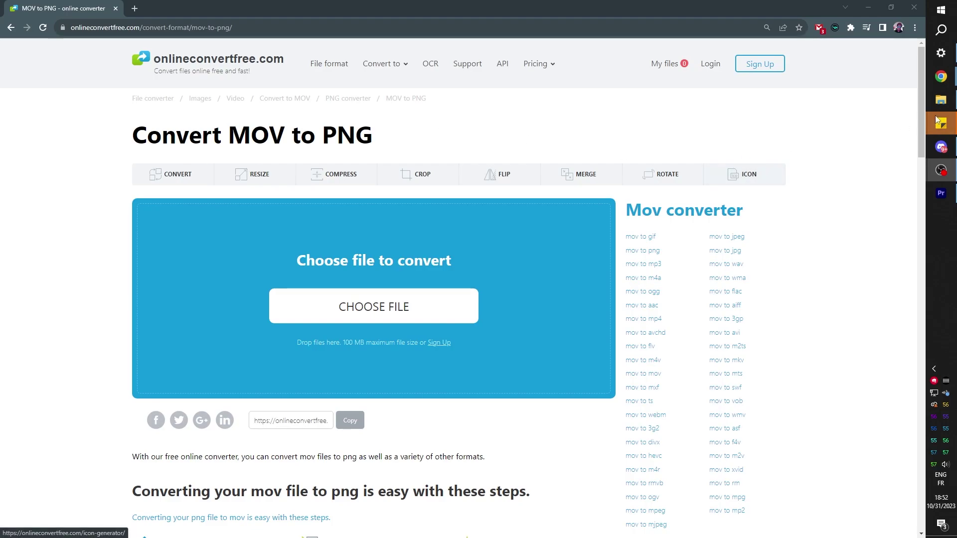
{"action": "left_click", "coordinate": [940, 100]}
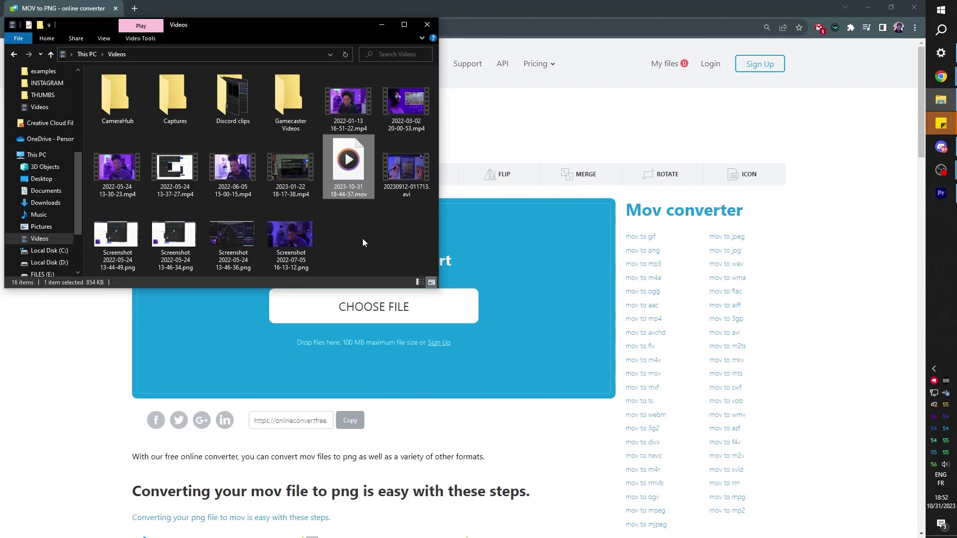
{"action": "left_click_drag", "start_coordinate": [348, 169], "coordinate": [399, 318]}
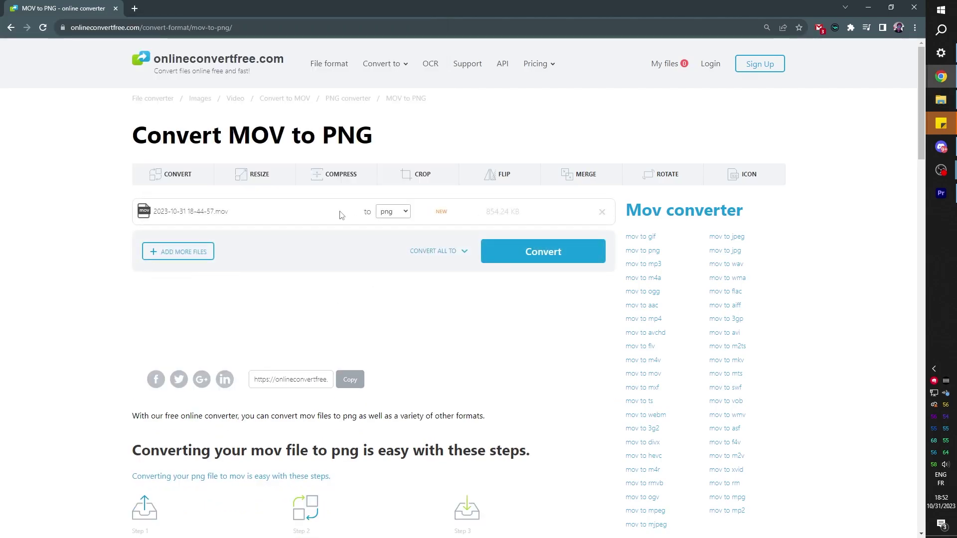
{"action": "left_click", "coordinate": [556, 256]}
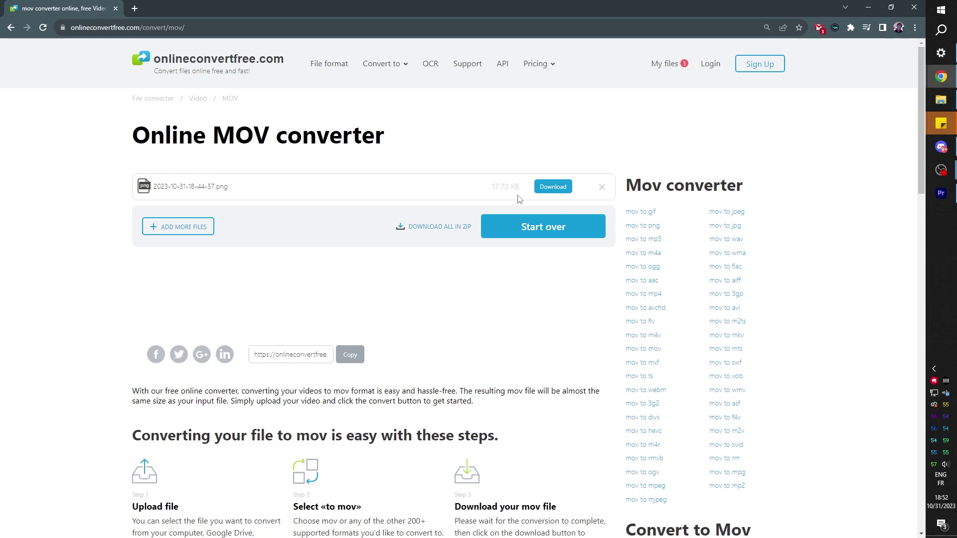
{"action": "left_click", "coordinate": [550, 191]}
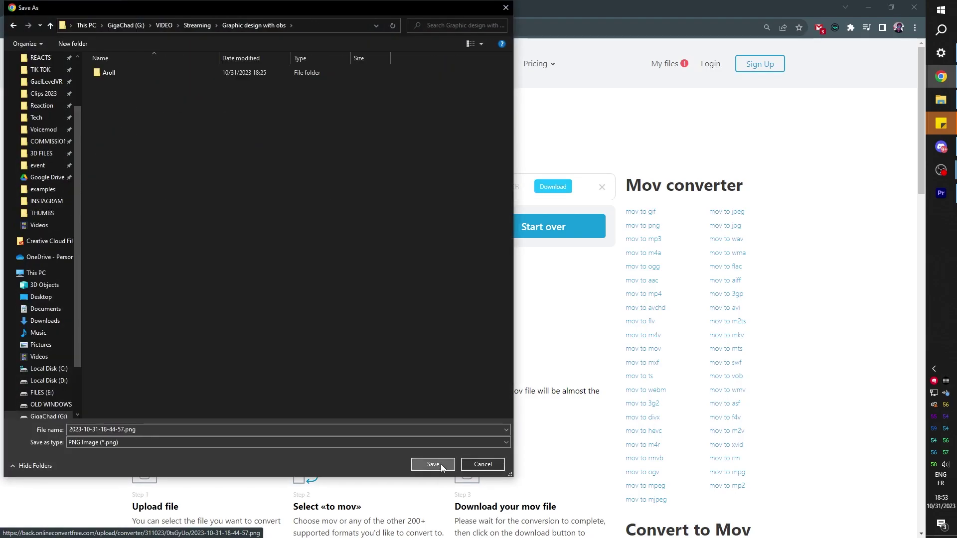
{"action": "left_click", "coordinate": [441, 464]}
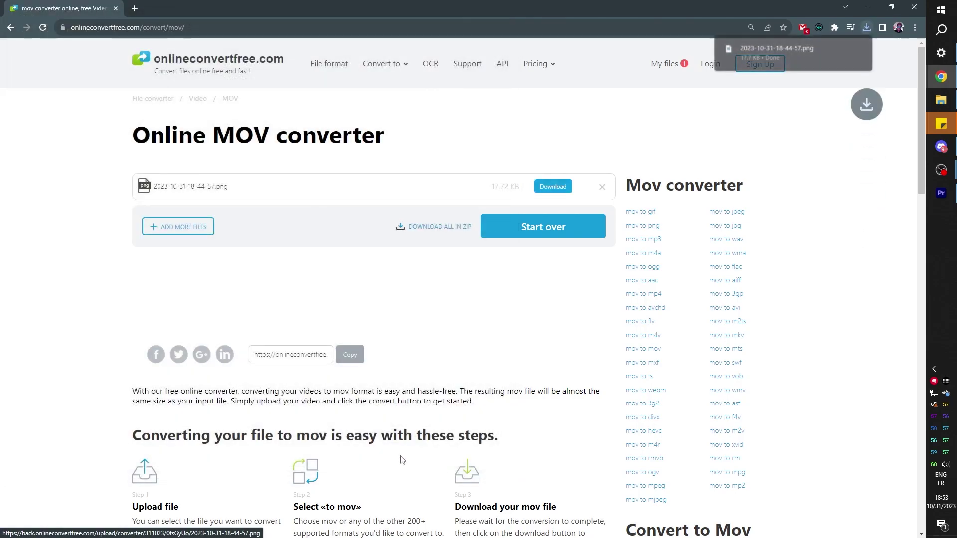
Step: Inspect the downloaded PNG in Photos, zoomed to 110% and panned left
{"action": "left_click", "coordinate": [787, 50]}
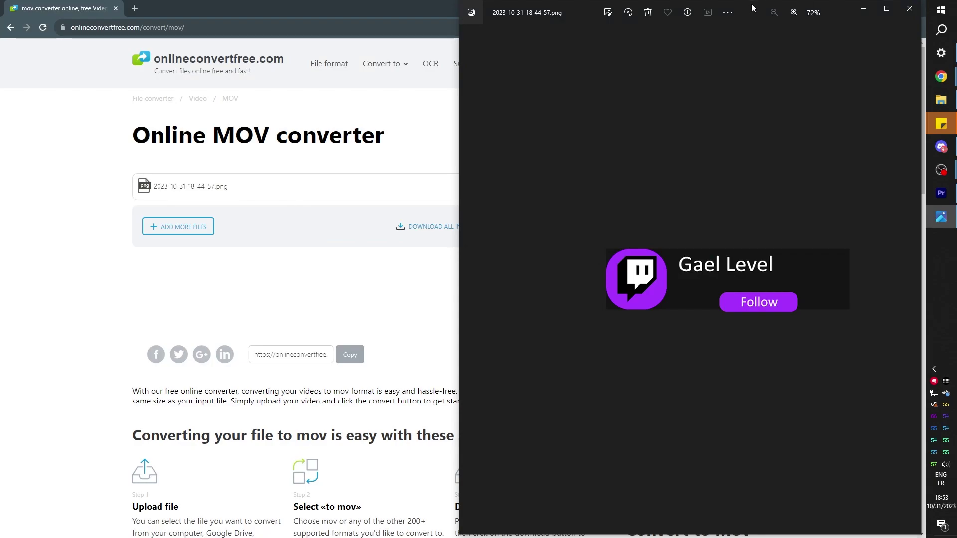
{"action": "left_click_drag", "start_coordinate": [751, 6], "coordinate": [459, 21]}
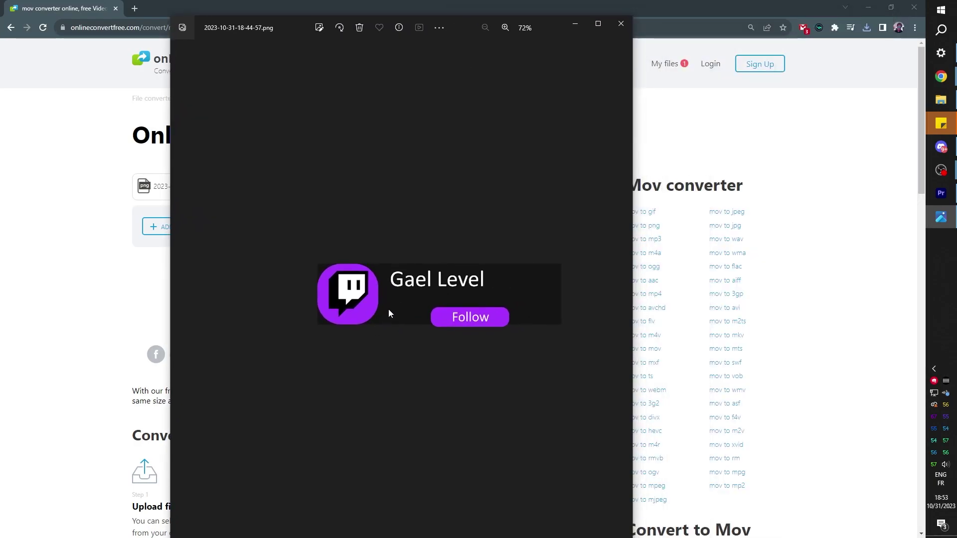
{"action": "scroll", "coordinate": [394, 314], "scroll_direction": "up", "scroll_amount": 4}
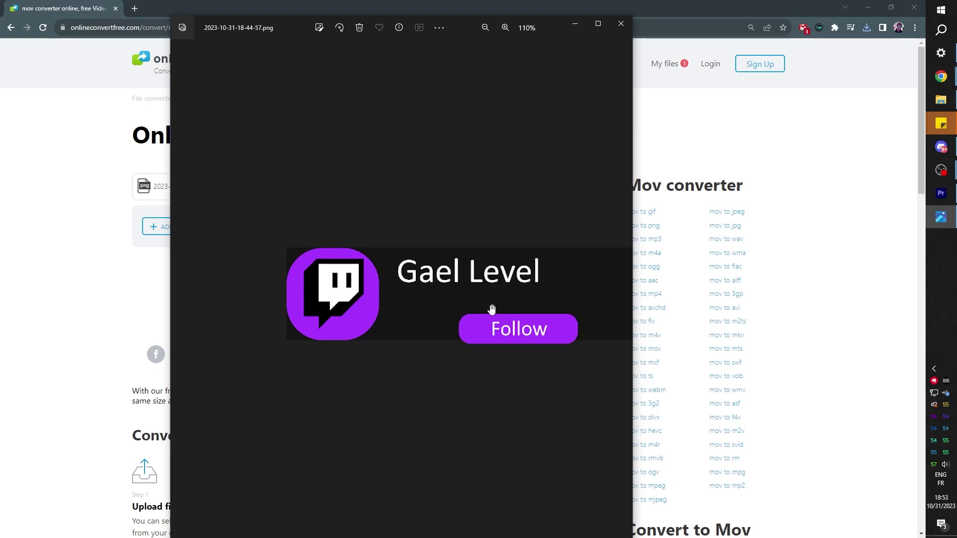
{"action": "left_click_drag", "start_coordinate": [491, 310], "coordinate": [444, 265]}
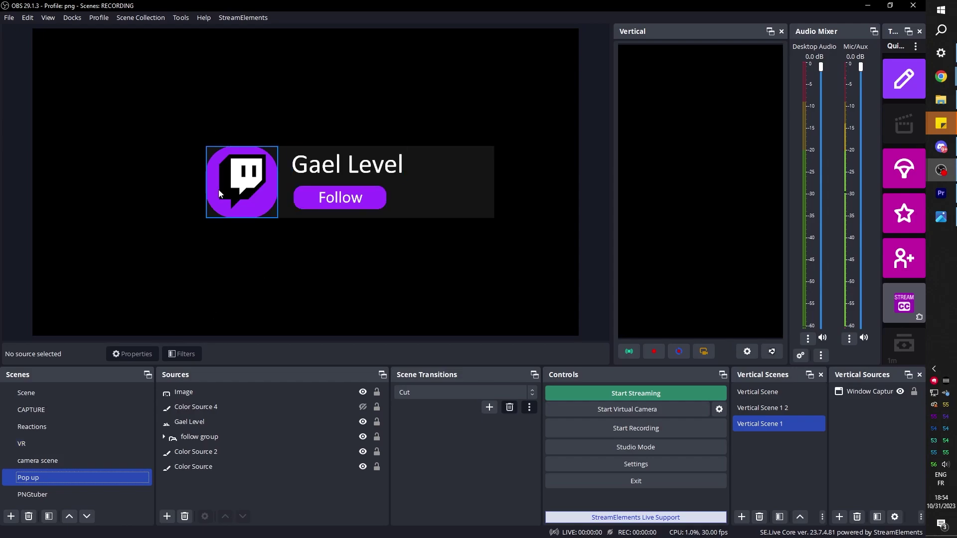
Step: Create a new scene holding a dark grey Color Source bar named p1
{"action": "left_click", "coordinate": [231, 189]}
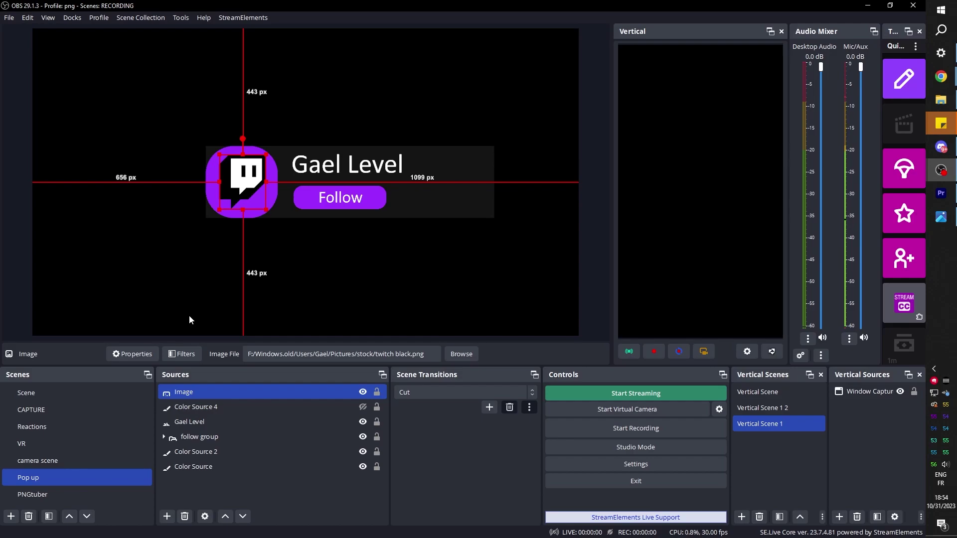
{"action": "left_click", "coordinate": [11, 516]}
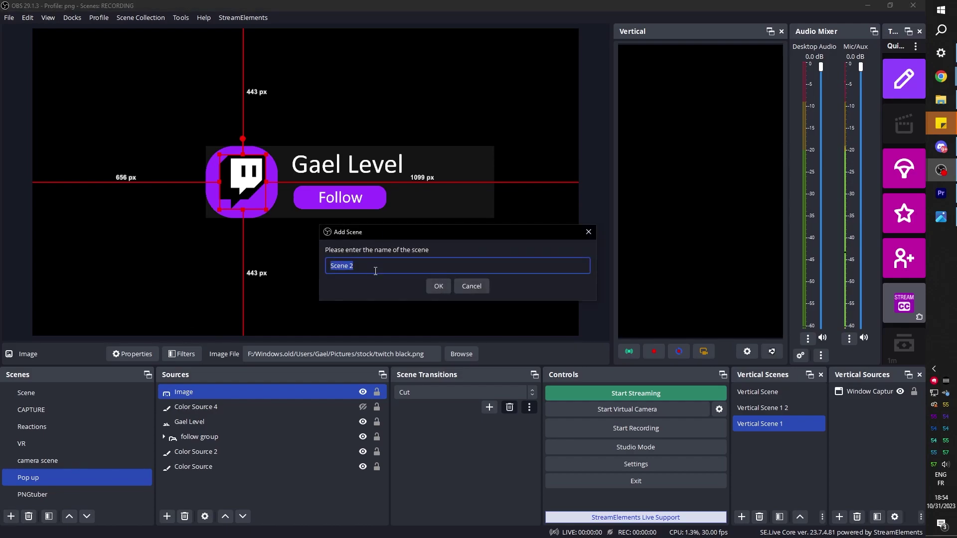
{"action": "key", "text": "Return"}
{"action": "left_click", "coordinate": [167, 516]}
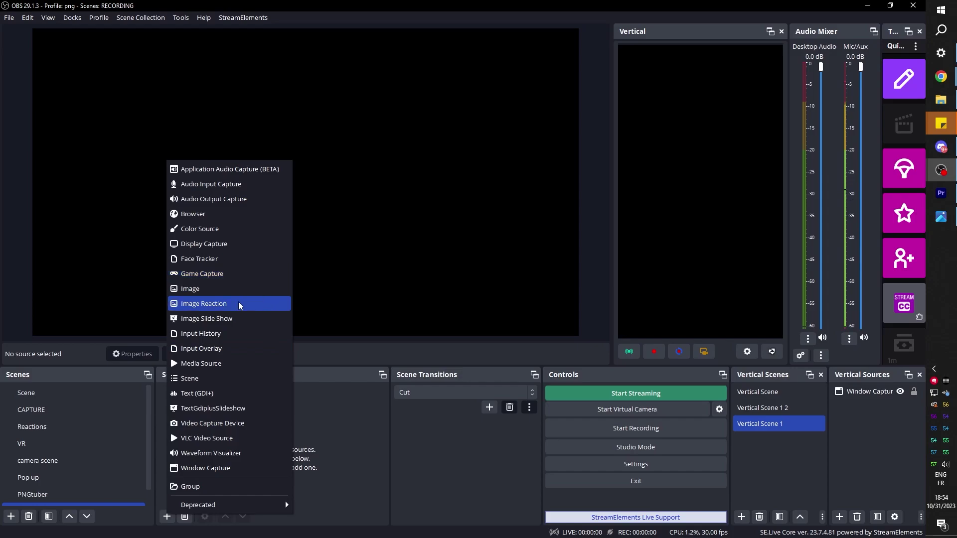
{"action": "left_click", "coordinate": [234, 229]}
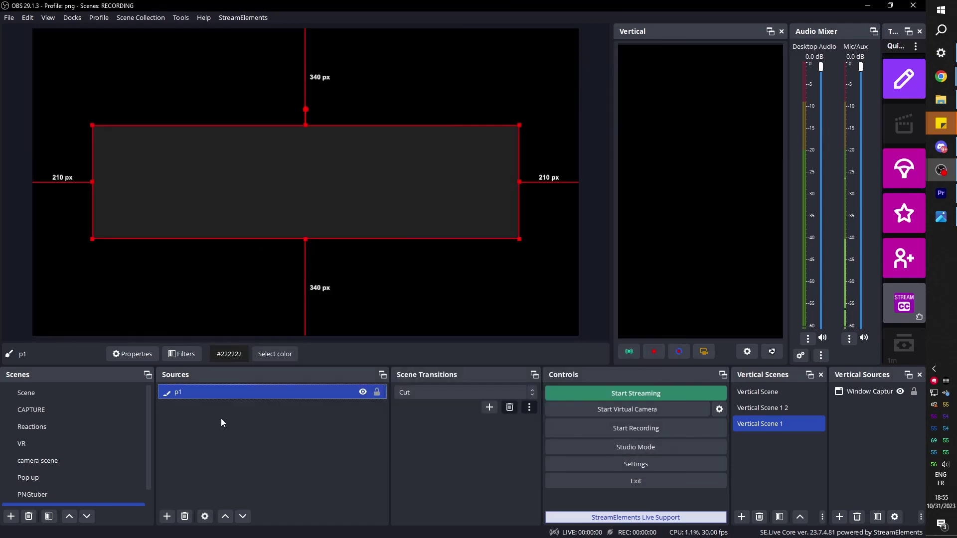
Step: Duplicate p1 as blue #0055ff and narrow the copy to a square at the left
{"action": "right_click", "coordinate": [228, 392]}
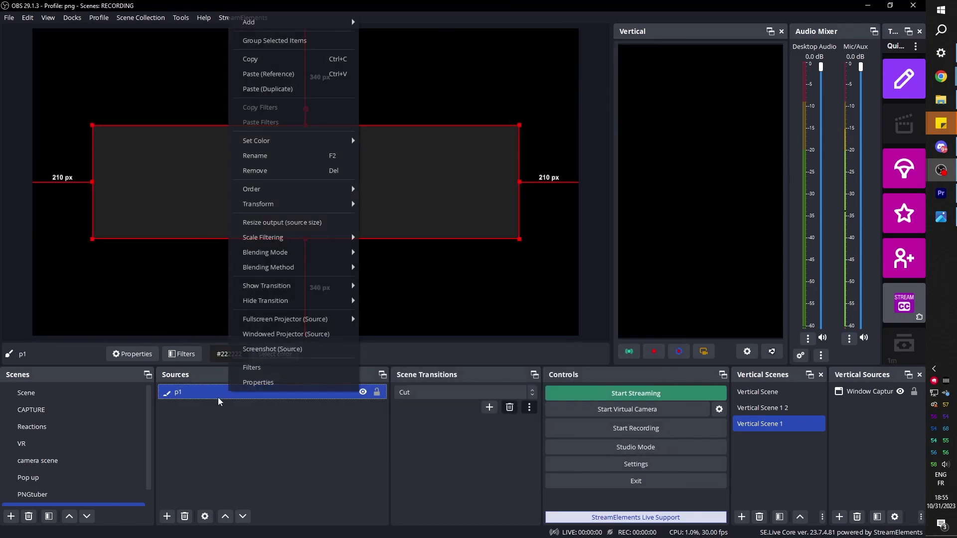
{"action": "left_click", "coordinate": [265, 89]}
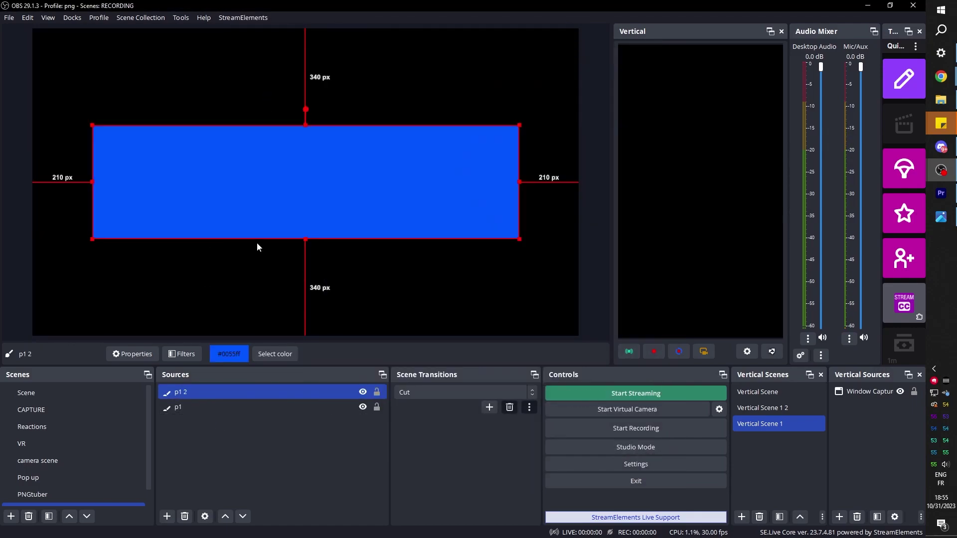
{"action": "left_click_drag", "start_coordinate": [519, 182], "coordinate": [192, 184]}
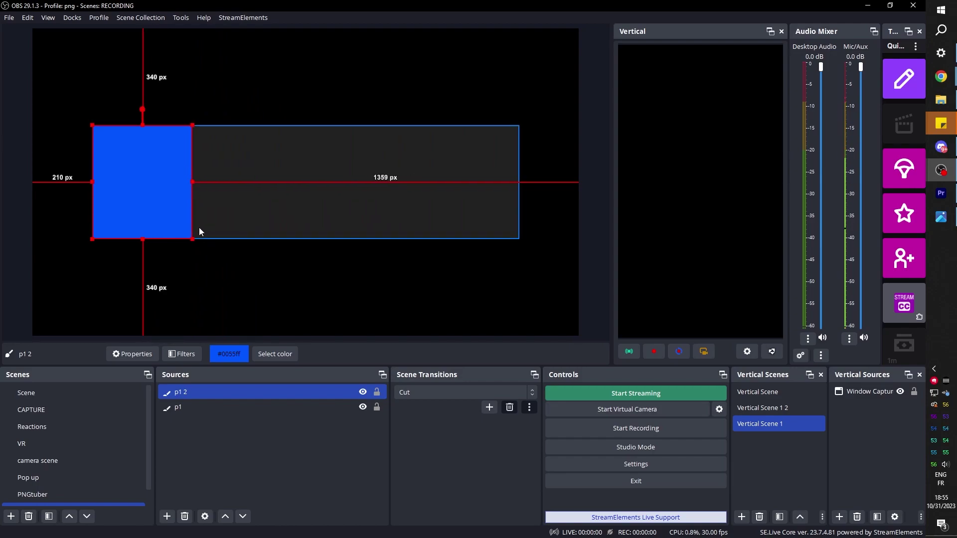
Step: Reshape a blue piece into a wide accent bar and lower the dark layer's top edge to show a grey border
{"action": "left_click_drag", "start_coordinate": [199, 228], "coordinate": [517, 225]}
{"action": "left_click_drag", "start_coordinate": [461, 187], "coordinate": [184, 200]}
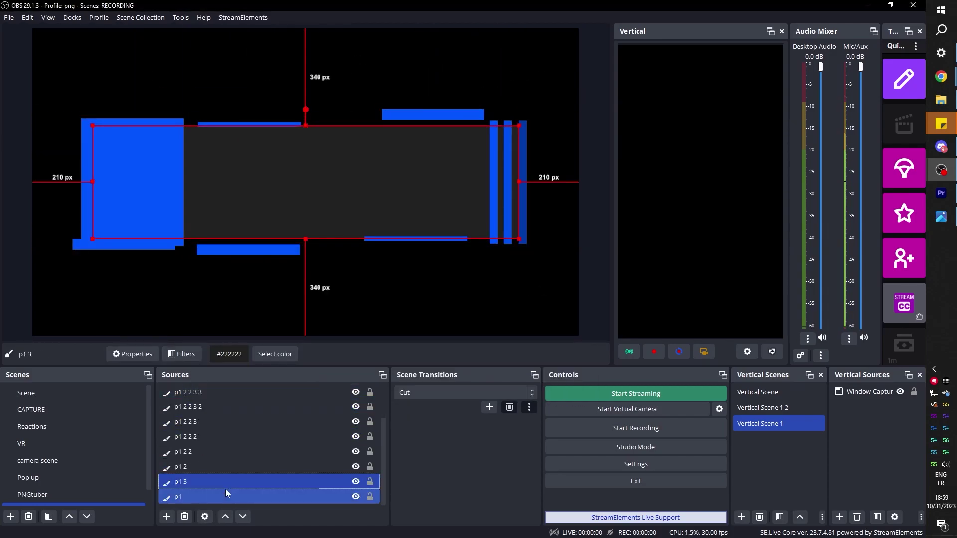
{"action": "left_click", "coordinate": [226, 488]}
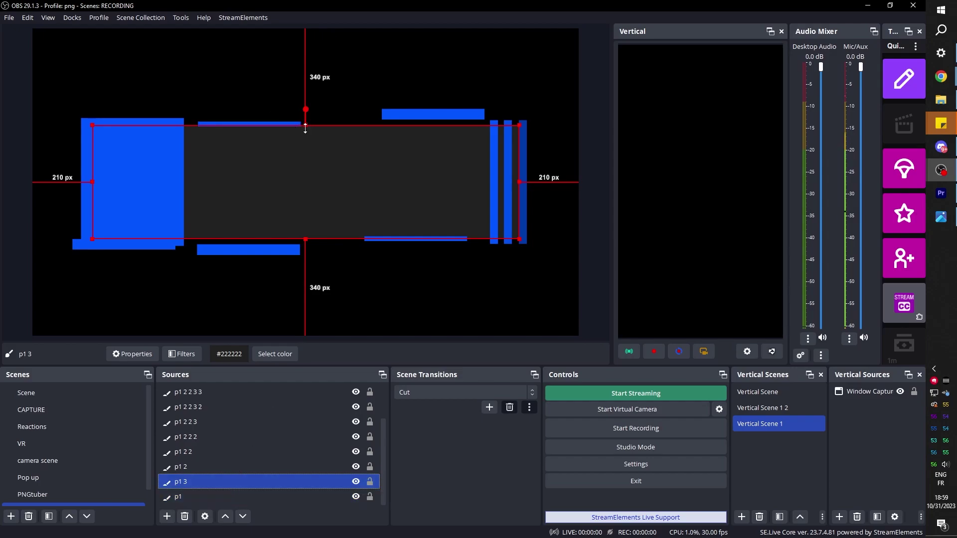
{"action": "left_click_drag", "start_coordinate": [306, 125], "coordinate": [307, 141]}
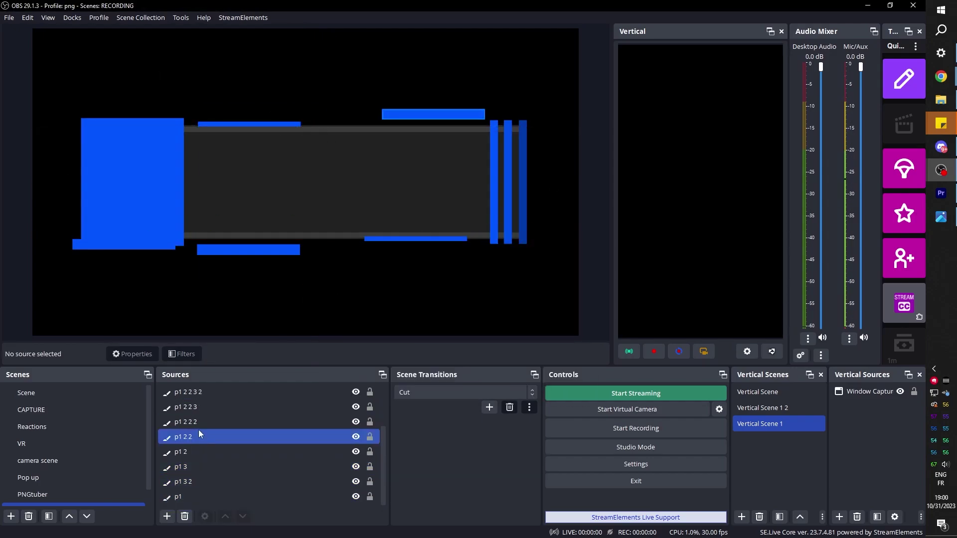
Step: Check the blue accent bars, top bar and big blue square by selecting each source
{"action": "left_click", "coordinate": [199, 428]}
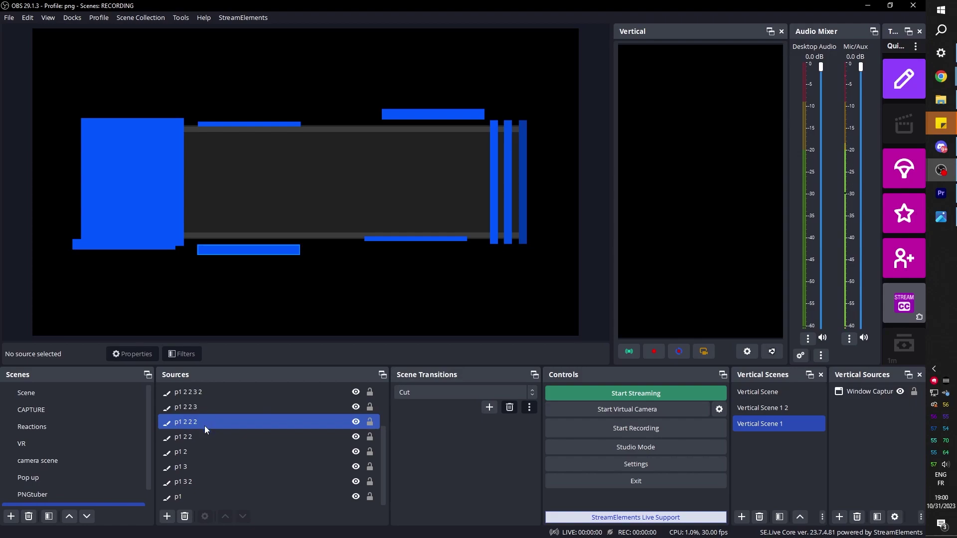
{"action": "left_click", "coordinate": [202, 448]}
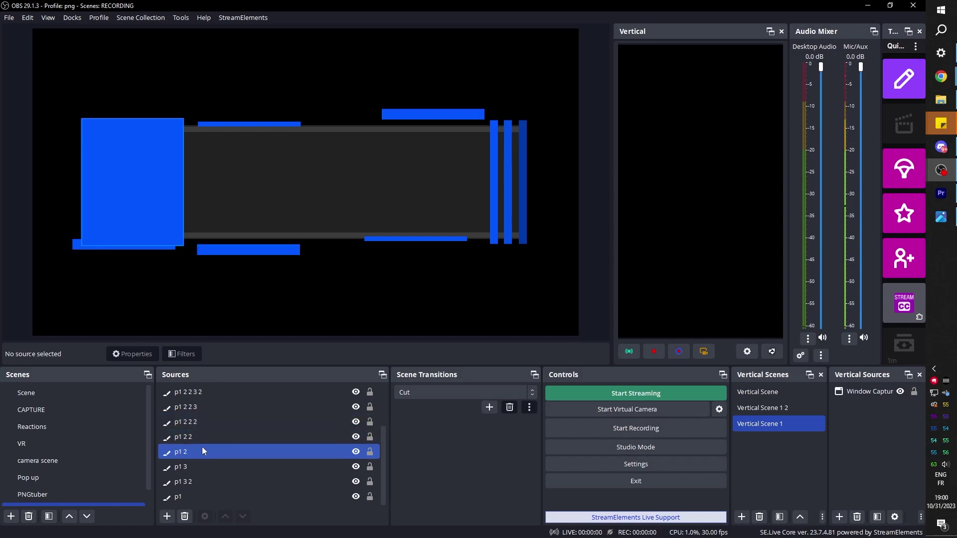
{"action": "left_click", "coordinate": [201, 446], "text": "ctrl"}
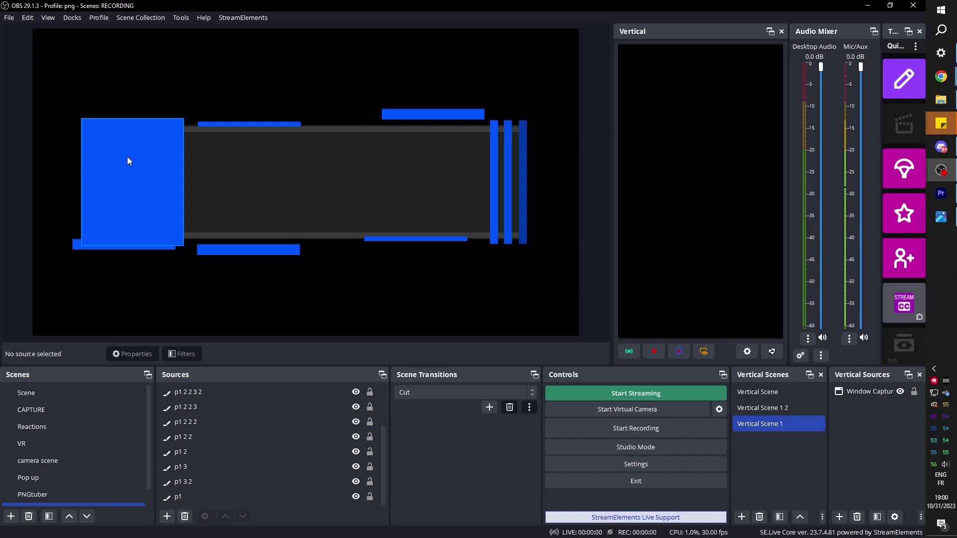
{"action": "left_click", "coordinate": [211, 482]}
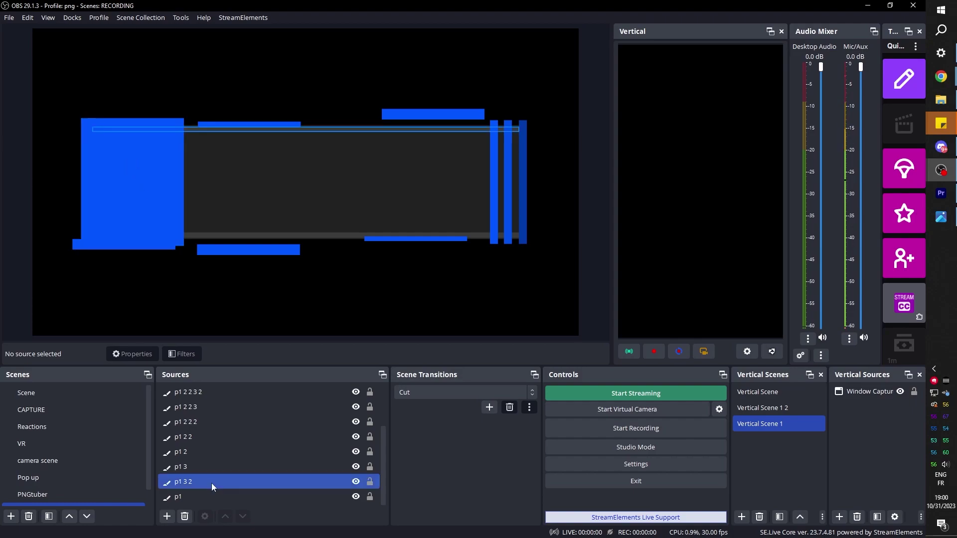
{"action": "left_click", "coordinate": [82, 217]}
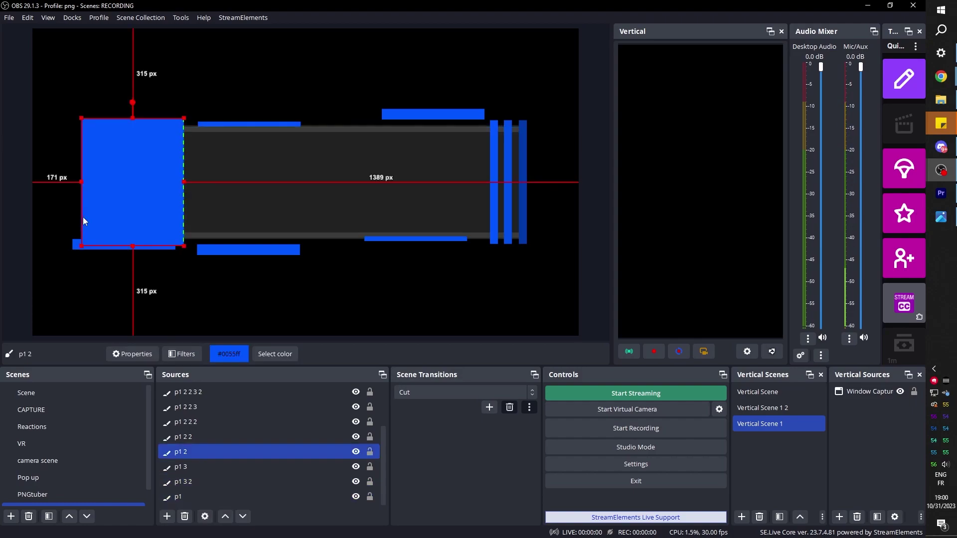
Step: Add a User-defined shader filter to the blue square, loading shader code from file
{"action": "left_click", "coordinate": [183, 354]}
{"action": "left_click", "coordinate": [256, 438]}
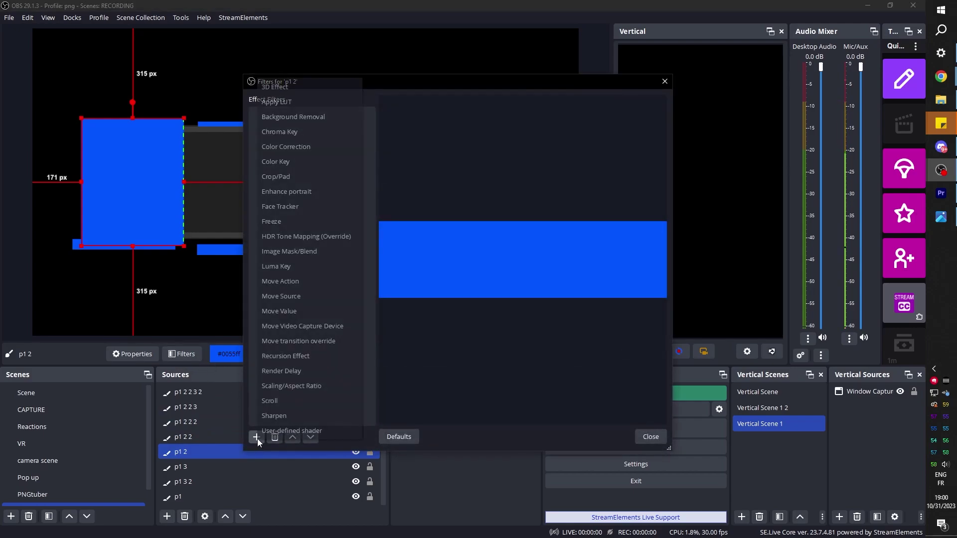
{"action": "left_click", "coordinate": [301, 432]}
{"action": "left_click", "coordinate": [429, 282]}
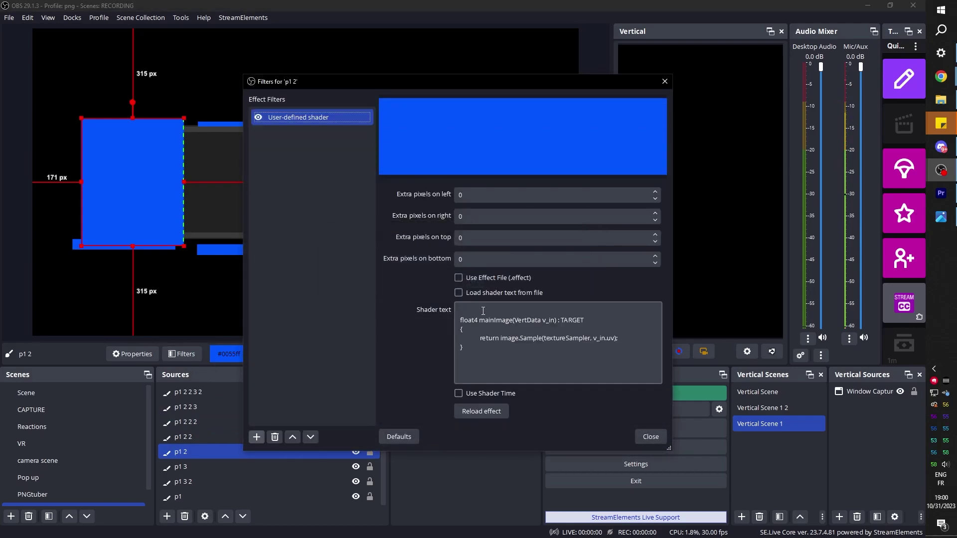
{"action": "left_click", "coordinate": [458, 293]}
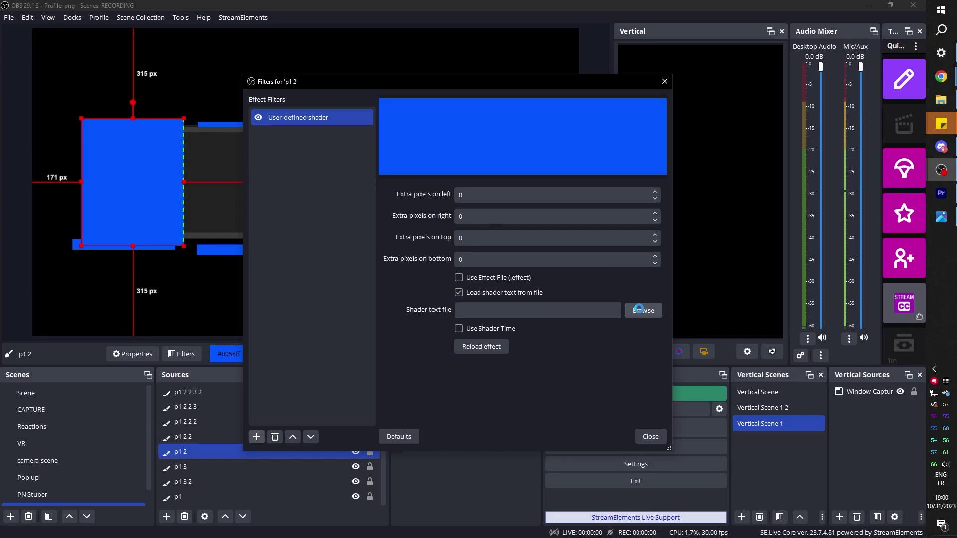
{"action": "left_click", "coordinate": [643, 311]}
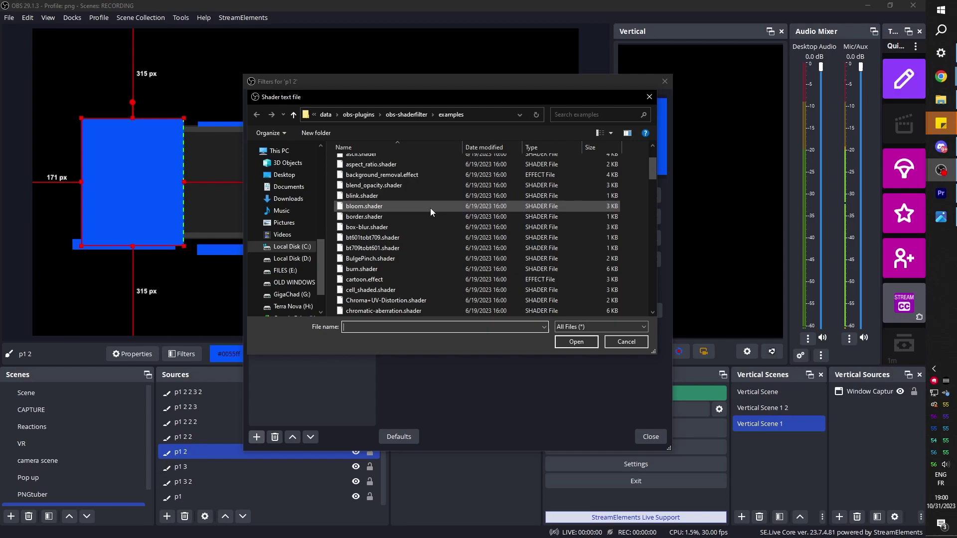
{"action": "scroll", "coordinate": [423, 254], "scroll_direction": "down", "scroll_amount": 6}
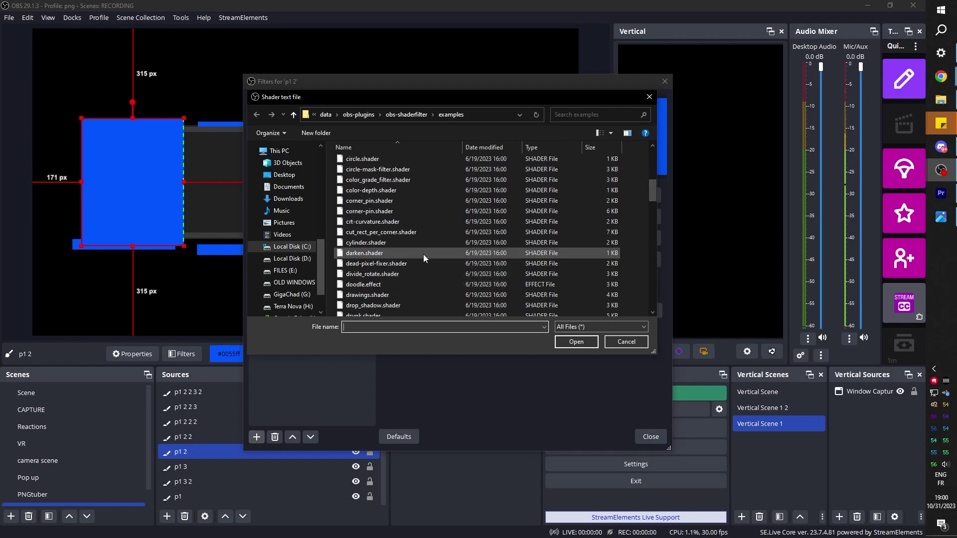
{"action": "double_click", "coordinate": [390, 190]}
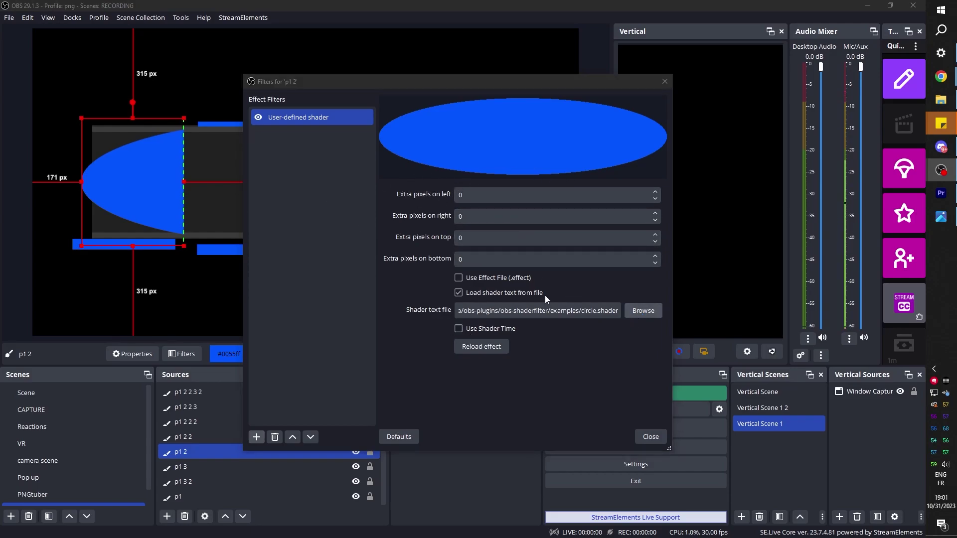
Step: Switch the shader file to rounded_rect.shader and set the corner radius to 49
{"action": "left_click", "coordinate": [643, 310]}
{"action": "left_click_drag", "start_coordinate": [651, 157], "coordinate": [650, 269]}
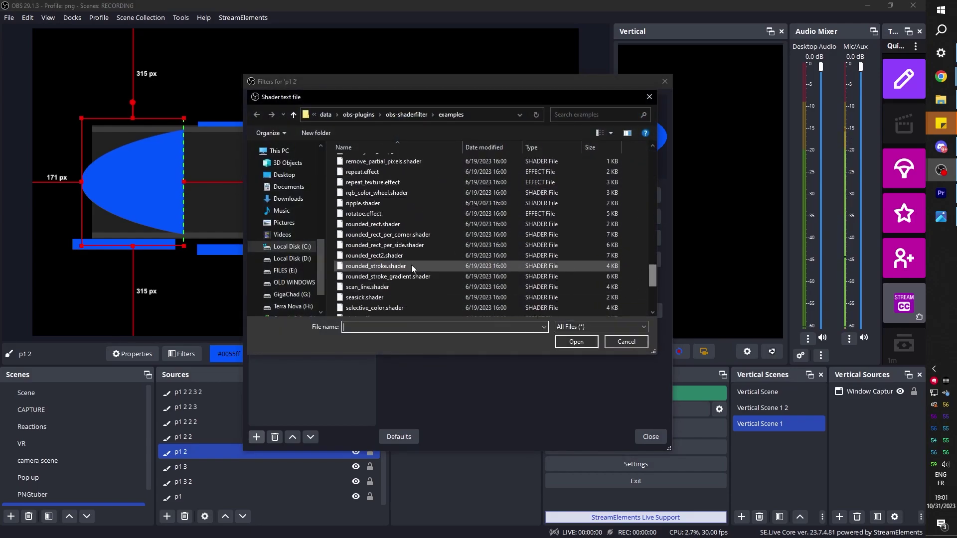
{"action": "double_click", "coordinate": [381, 224]}
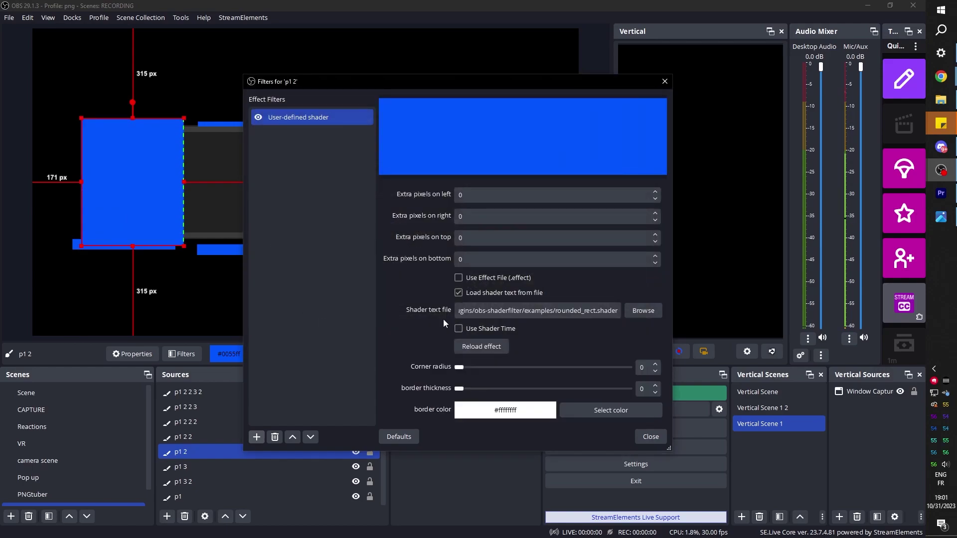
{"action": "left_click_drag", "start_coordinate": [459, 369], "coordinate": [491, 374]}
{"action": "left_click_drag", "start_coordinate": [503, 372], "coordinate": [500, 372]}
{"action": "left_click", "coordinate": [292, 169]}
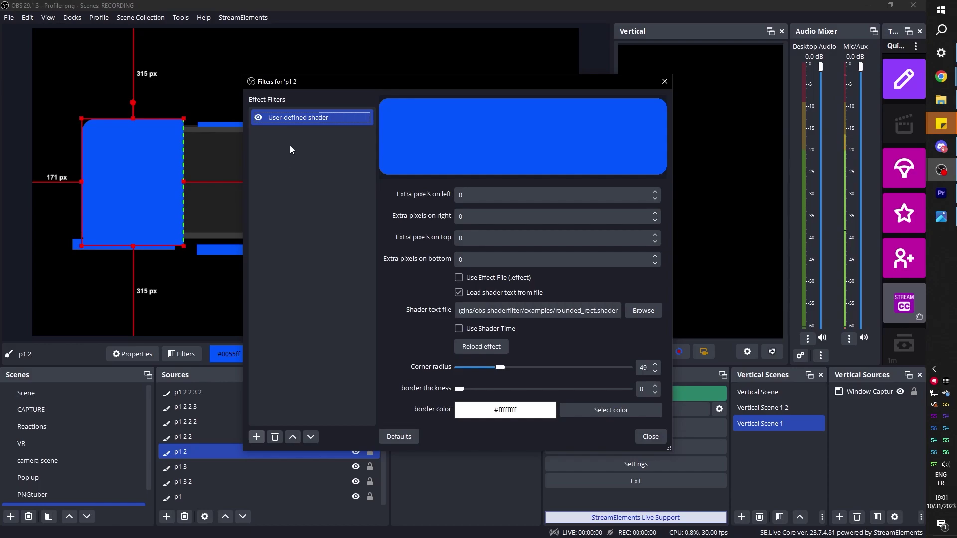
{"action": "right_click", "coordinate": [300, 118]}
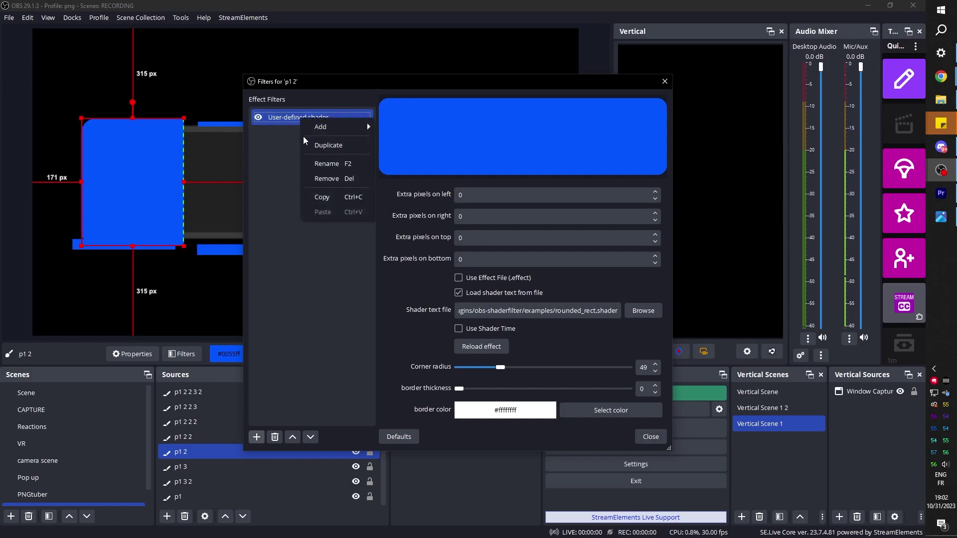
Step: Copy the rounded-corner shader filter and select only the p1 2 source
{"action": "left_click", "coordinate": [318, 198]}
{"action": "left_click", "coordinate": [644, 440]}
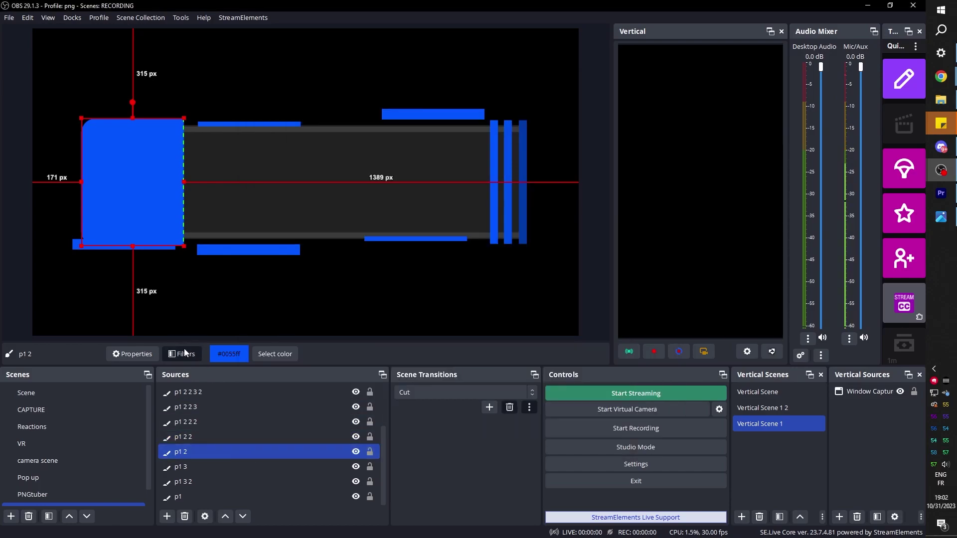
{"action": "left_click", "coordinate": [184, 353]}
{"action": "left_click", "coordinate": [648, 438]}
{"action": "left_click", "coordinate": [290, 408], "text": "ctrl"}
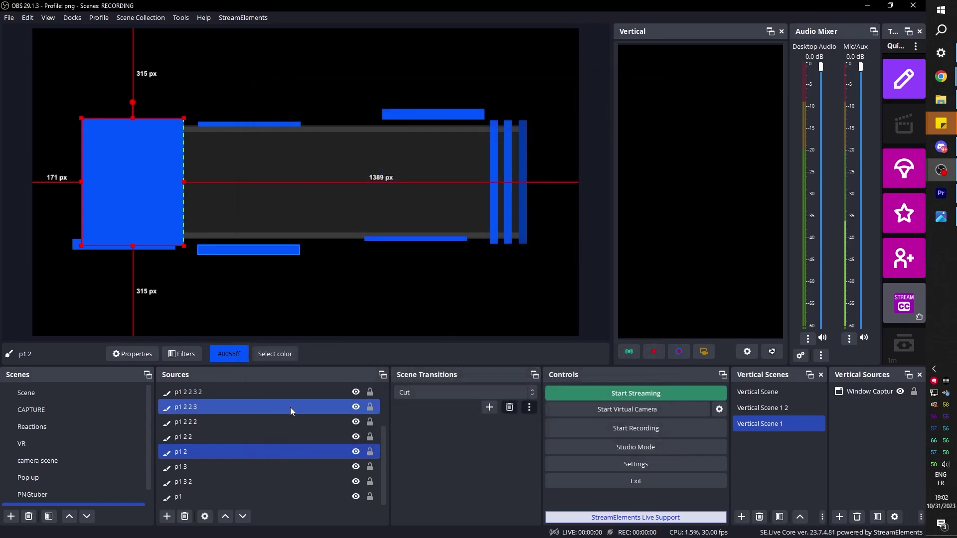
{"action": "left_click", "coordinate": [290, 408], "text": "ctrl"}
Step: Group the p1 2 source into a new group named 'rounded'
{"action": "right_click", "coordinate": [211, 453]}
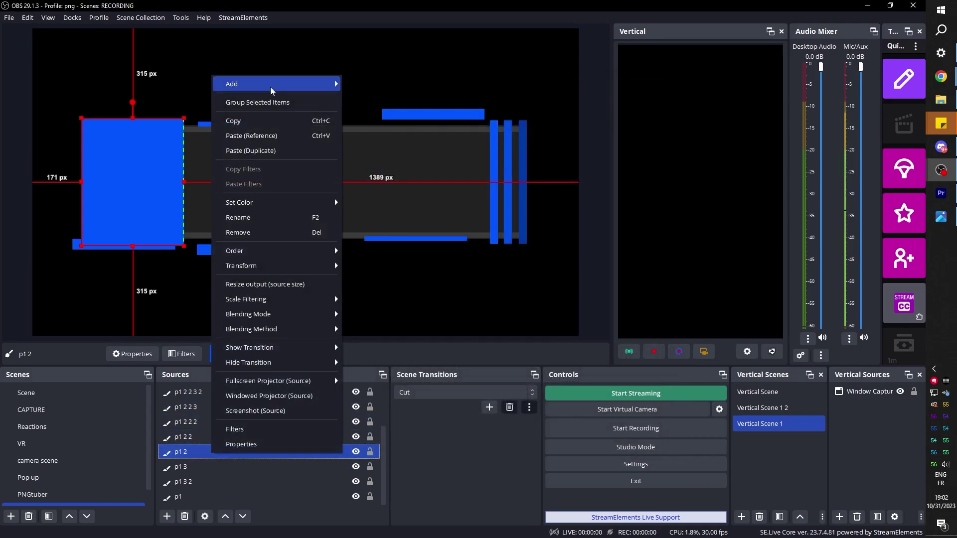
{"action": "left_click", "coordinate": [276, 102]}
{"action": "type", "text": "rounded"}
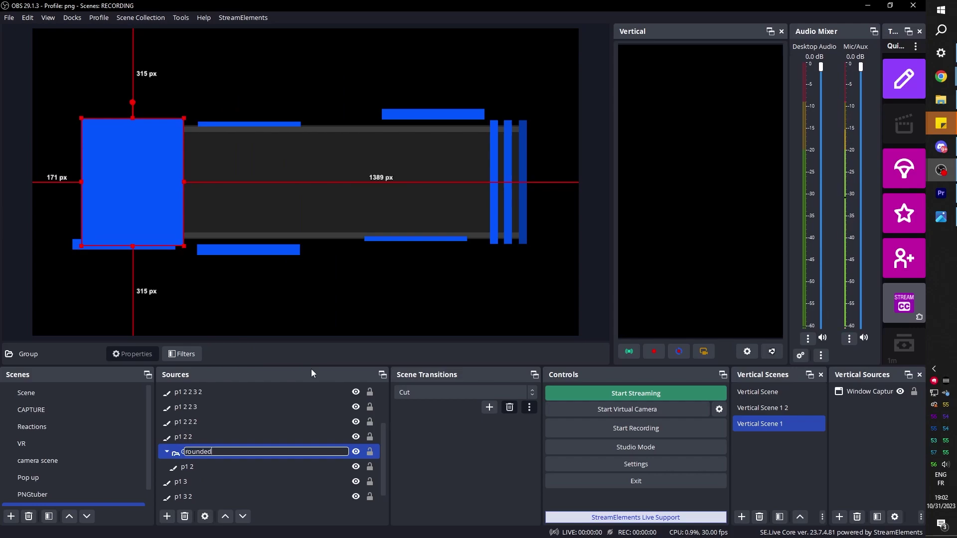
{"action": "key", "text": "Return"}
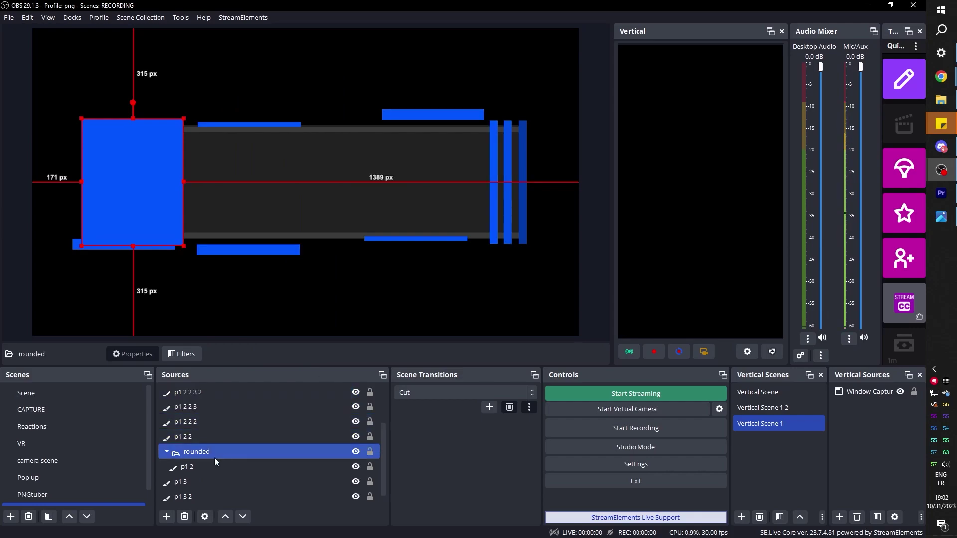
Step: Paste the rounded-corner shader onto the rounded group and drag its corner radius to 0
{"action": "left_click", "coordinate": [181, 354]}
{"action": "right_click", "coordinate": [298, 139]}
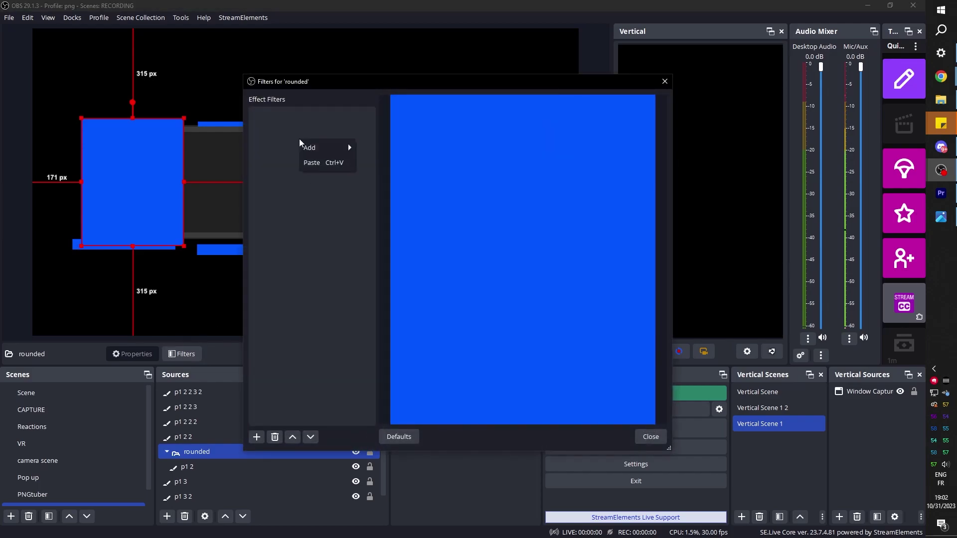
{"action": "left_click", "coordinate": [311, 163]}
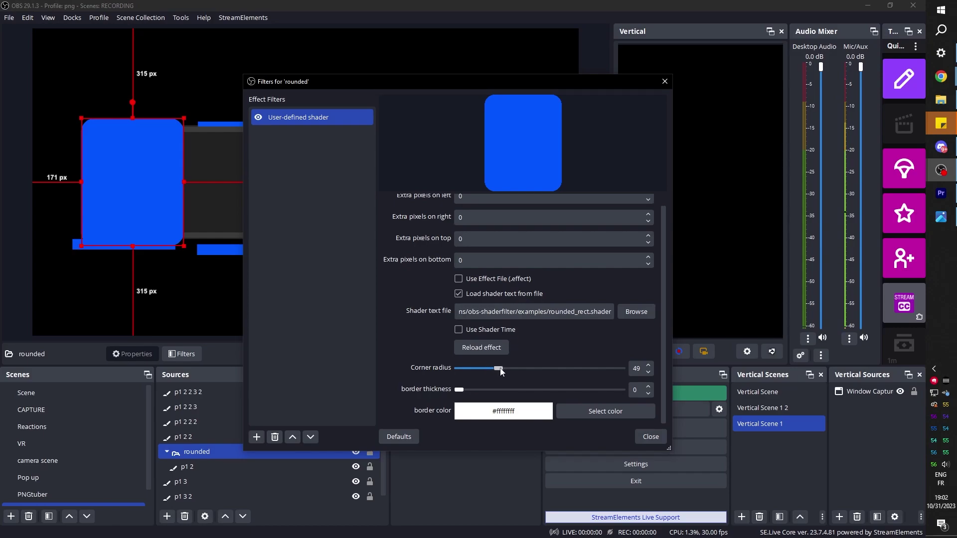
{"action": "left_click_drag", "start_coordinate": [501, 371], "coordinate": [369, 307]}
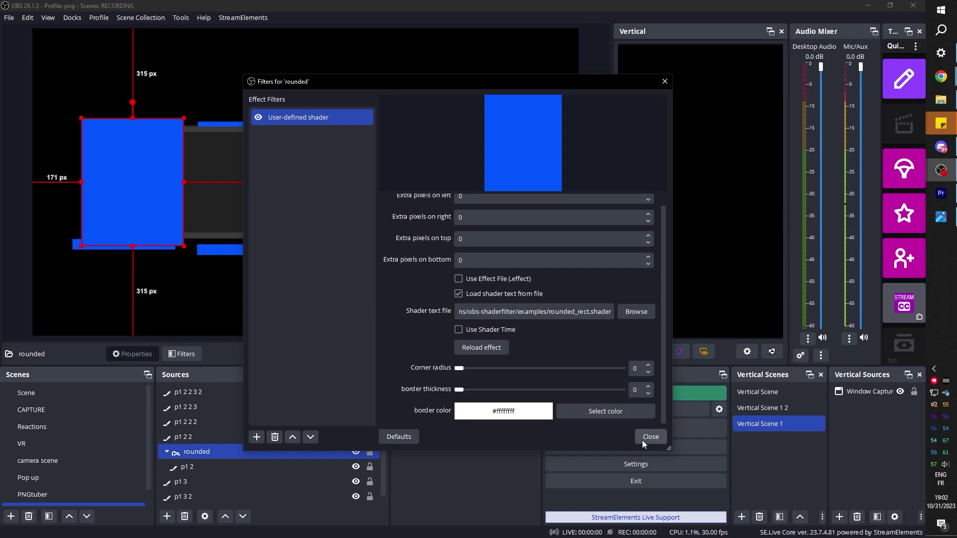
Step: Remove the shader from rounded, move p1 2 back out, and delete the rounded group
{"action": "left_click", "coordinate": [275, 437]}
{"action": "left_click", "coordinate": [507, 276]}
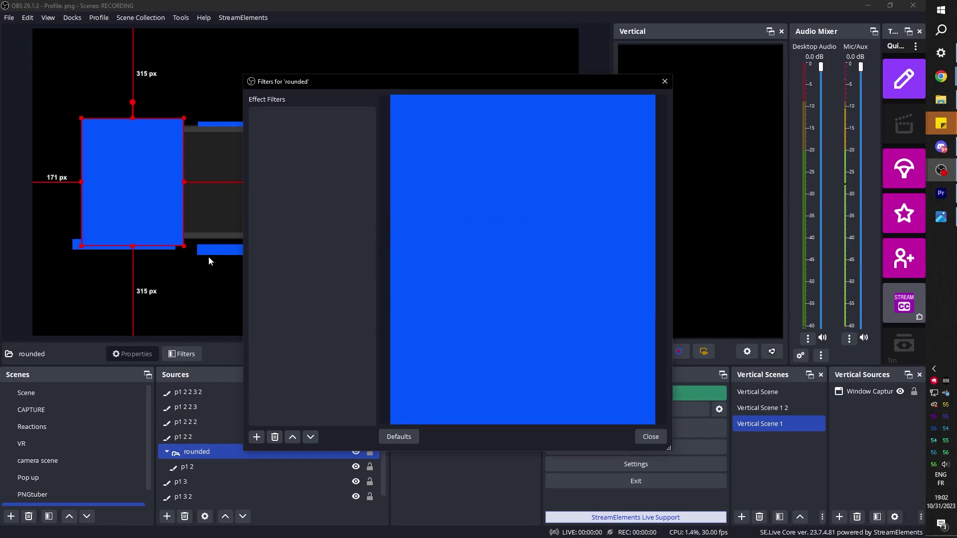
{"action": "left_click", "coordinate": [650, 437]}
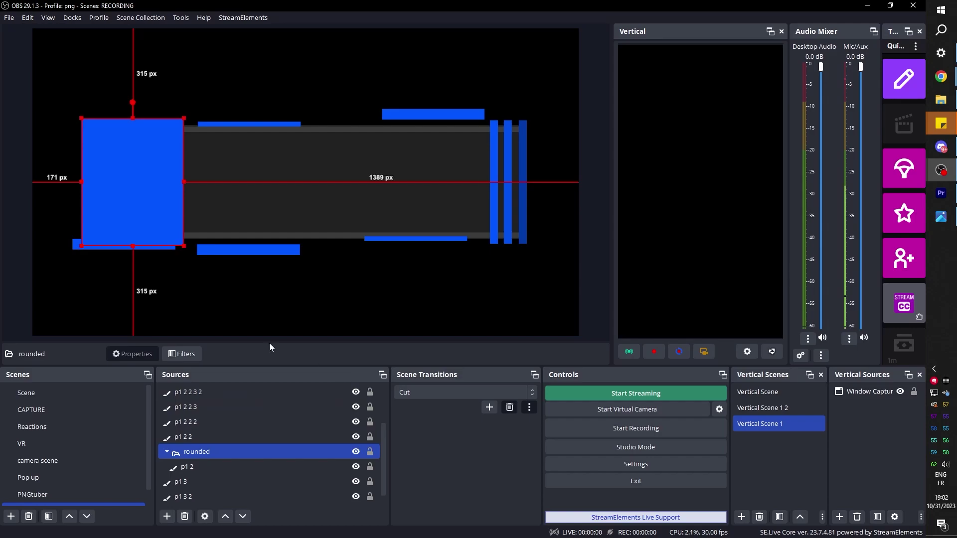
{"action": "left_click", "coordinate": [218, 441], "text": "ctrl"}
{"action": "left_click", "coordinate": [187, 455]}
{"action": "left_click_drag", "start_coordinate": [187, 467], "coordinate": [204, 454]}
{"action": "left_click", "coordinate": [204, 452]}
{"action": "left_click", "coordinate": [184, 517]}
{"action": "left_click", "coordinate": [493, 282]}
Step: Select every source and group them all into a group named 'all'
{"action": "left_click", "coordinate": [203, 392]}
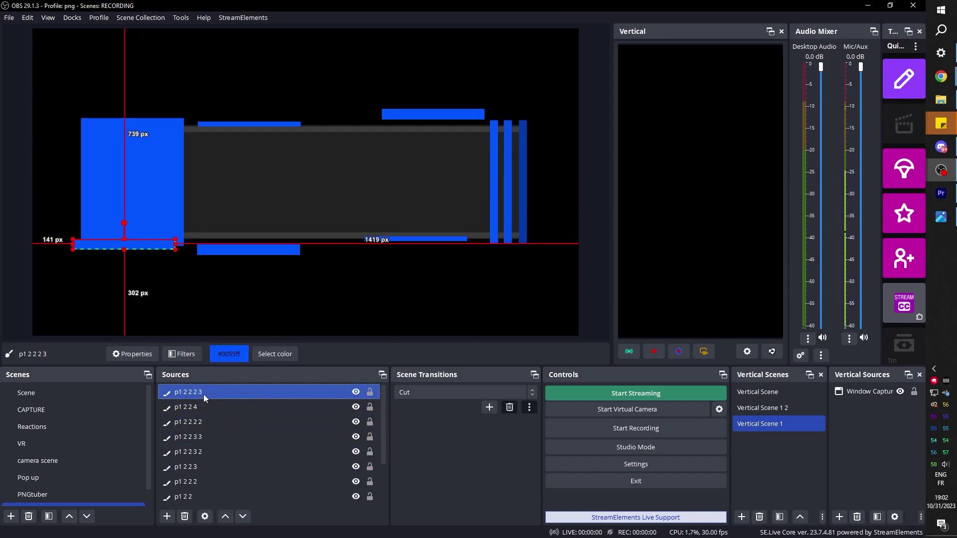
{"action": "left_click", "coordinate": [220, 423]}
{"action": "key", "text": "ctrl+a"}
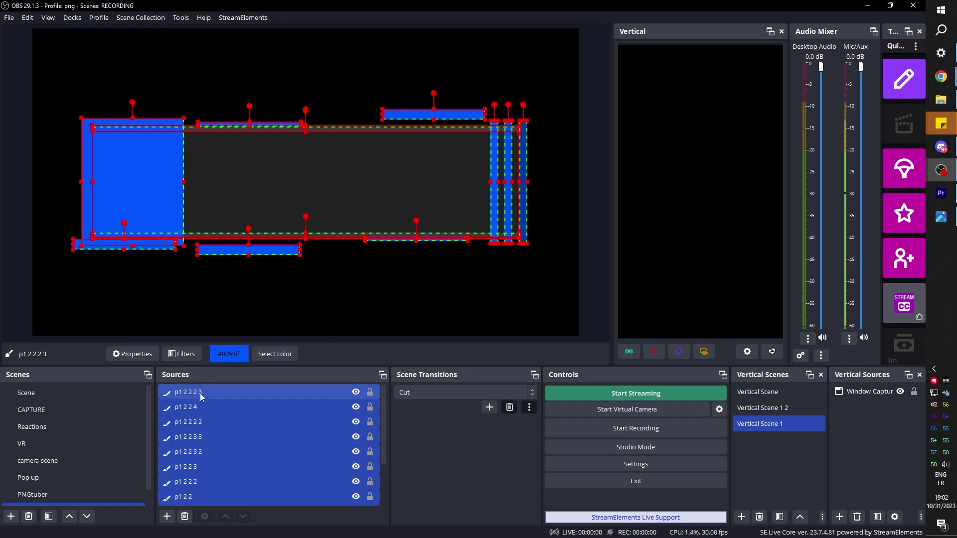
{"action": "right_click", "coordinate": [199, 393]}
{"action": "left_click", "coordinate": [280, 47]}
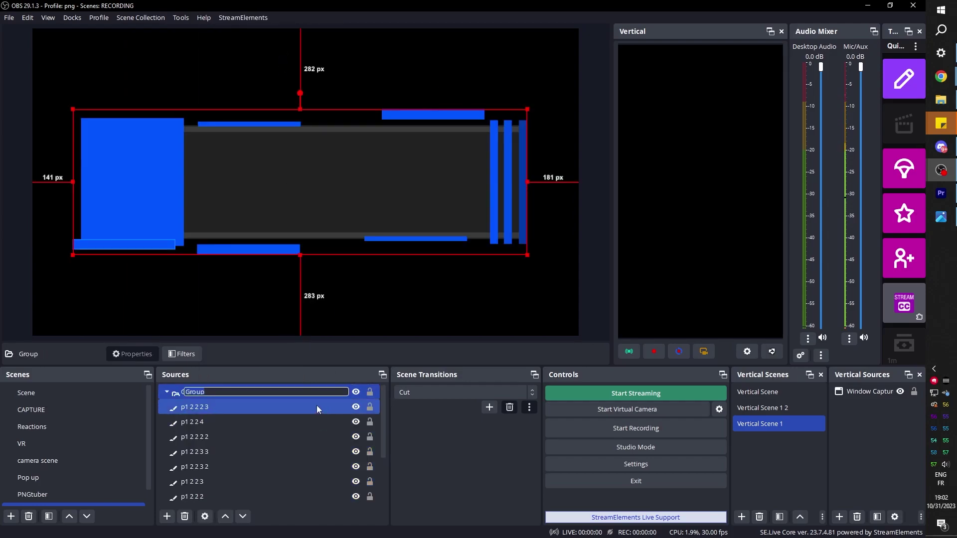
{"action": "type", "text": "all"}
{"action": "key", "text": "Return"}
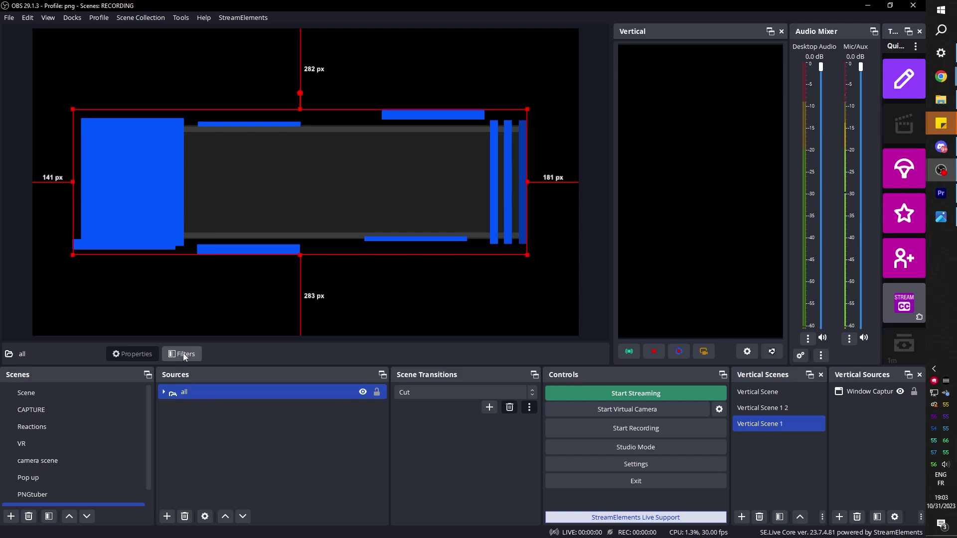
Step: Add a User-defined shader filter to the all group loading corner_pin.shader
{"action": "left_click", "coordinate": [183, 353]}
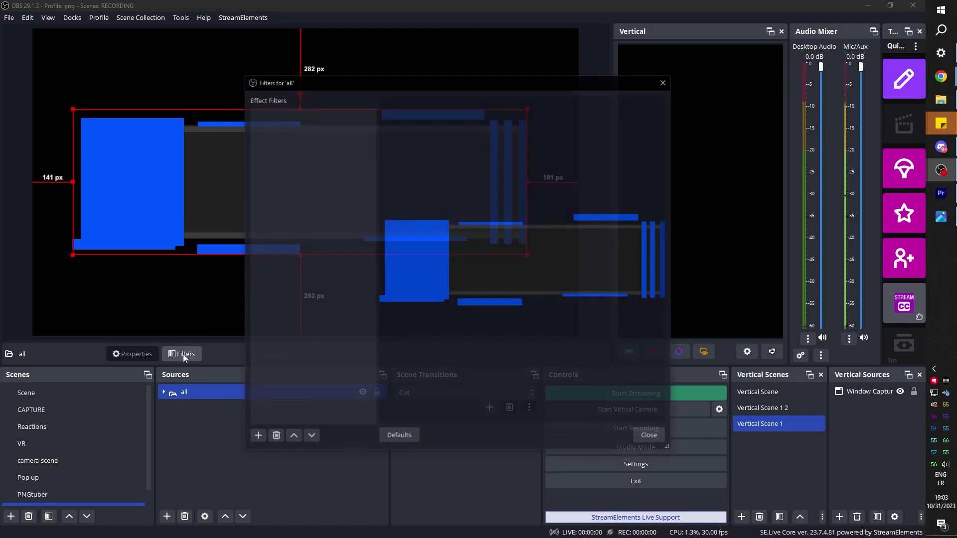
{"action": "left_click", "coordinate": [259, 440]}
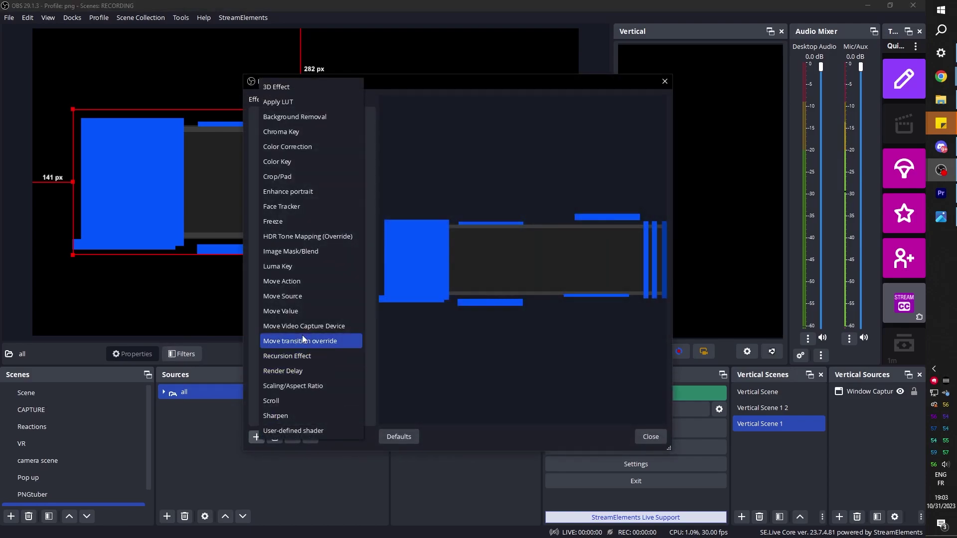
{"action": "left_click", "coordinate": [309, 431]}
{"action": "key", "text": "Return"}
{"action": "left_click", "coordinate": [459, 293]}
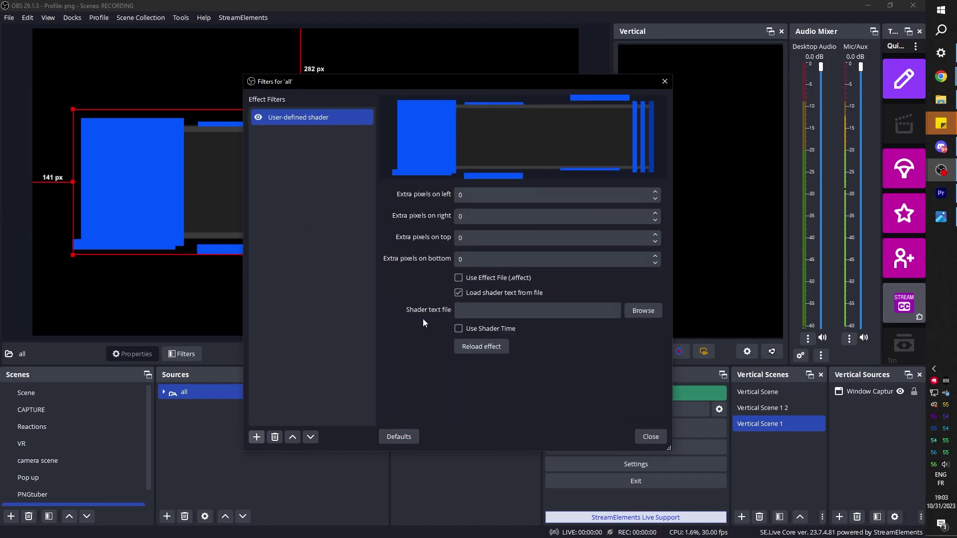
{"action": "left_click", "coordinate": [641, 313]}
{"action": "scroll", "coordinate": [459, 221], "scroll_direction": "up", "scroll_amount": 5}
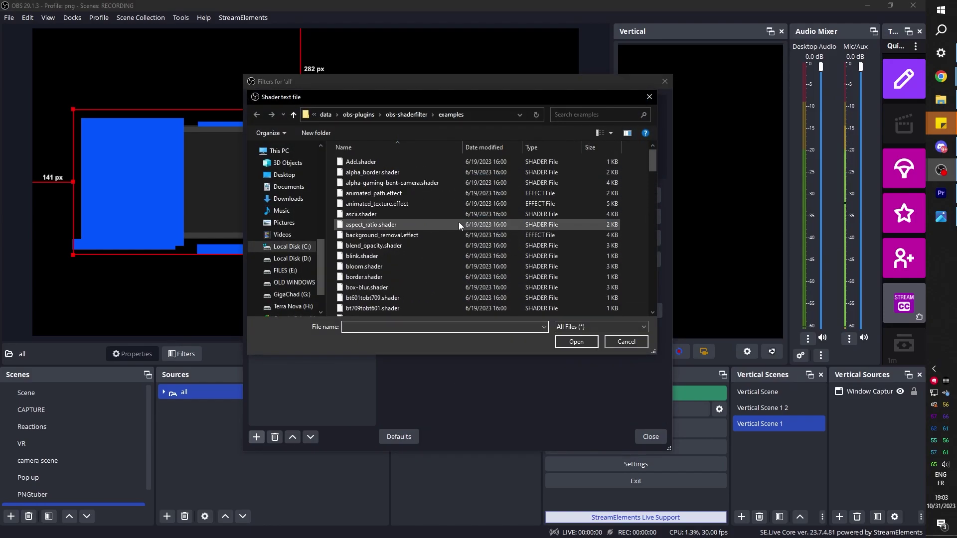
{"action": "scroll", "coordinate": [459, 225], "scroll_direction": "down", "scroll_amount": 6}
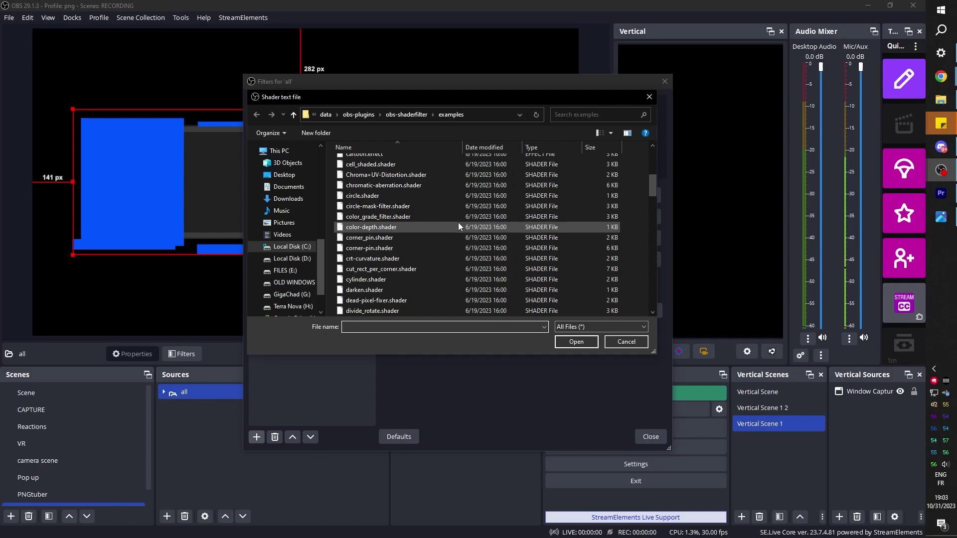
{"action": "double_click", "coordinate": [383, 241]}
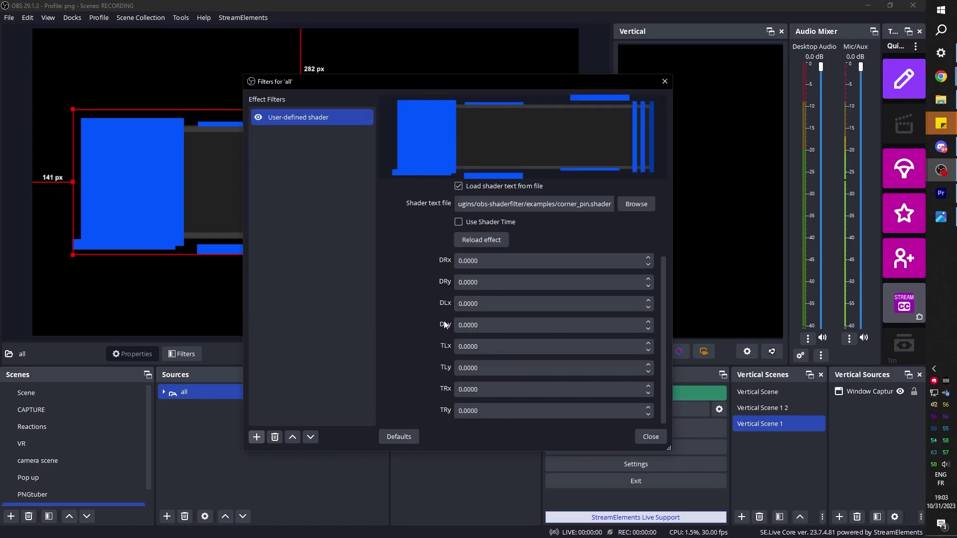
Step: Set the corner-pin DLx and TRx values to 50 to skew the panel
{"action": "left_click", "coordinate": [460, 304]}
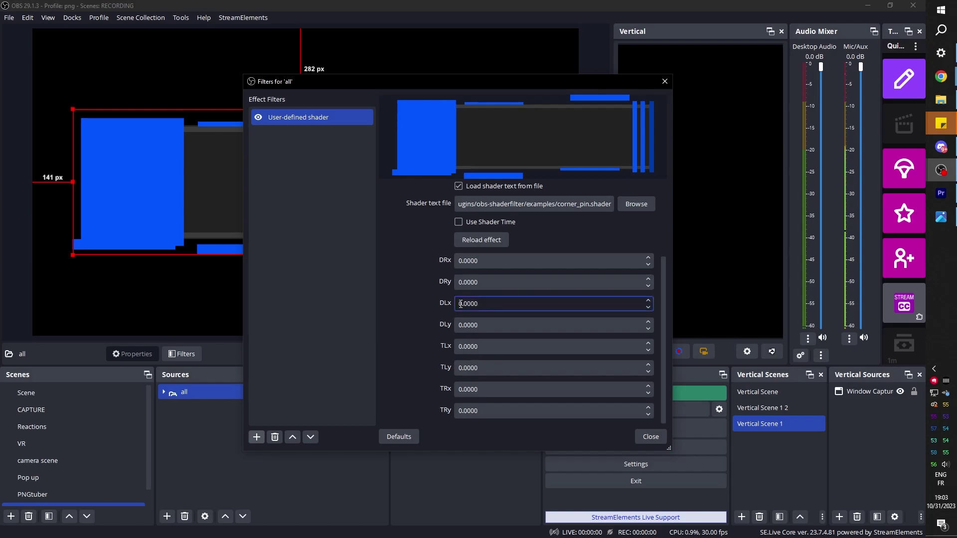
{"action": "type", "text": "5"}
{"action": "left_click", "coordinate": [460, 390]}
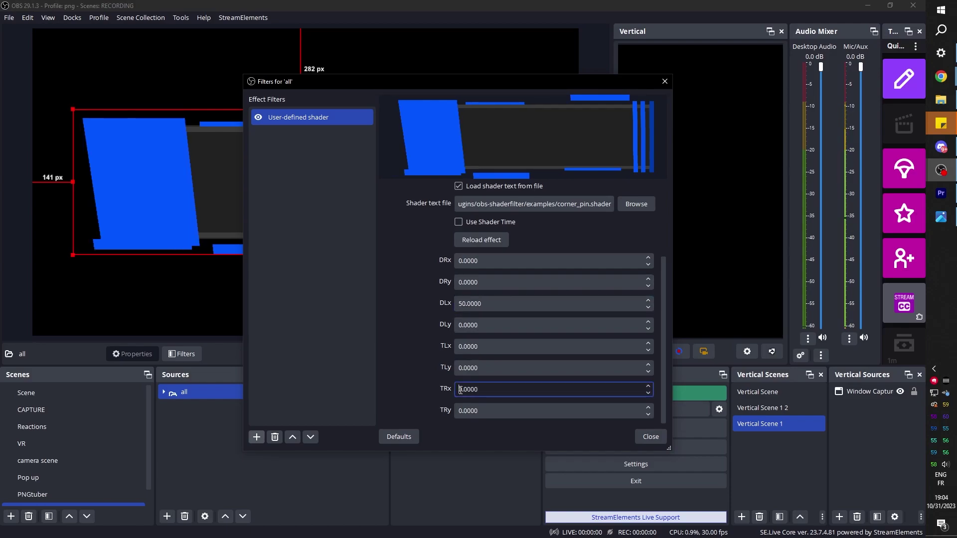
{"action": "type", "text": "5"}
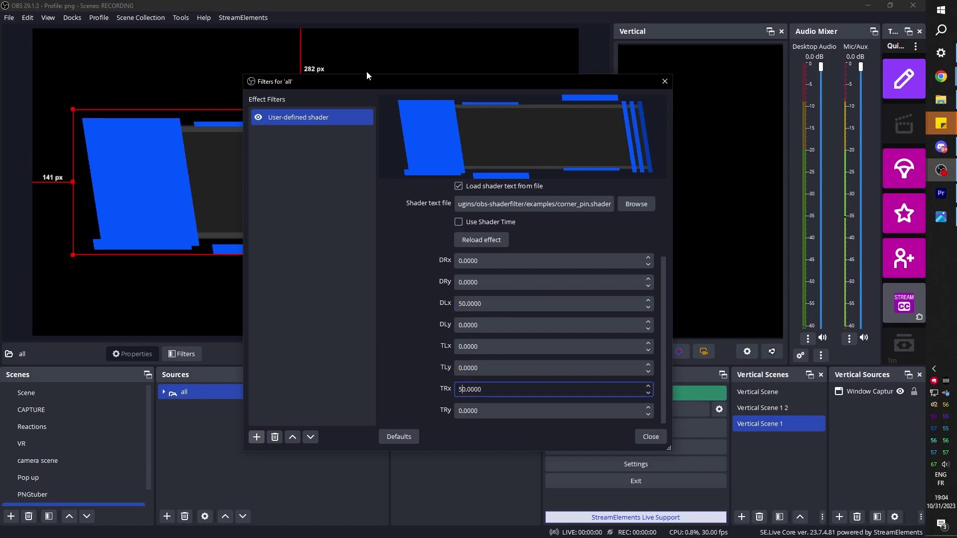
{"action": "left_click_drag", "start_coordinate": [396, 83], "coordinate": [477, 54]}
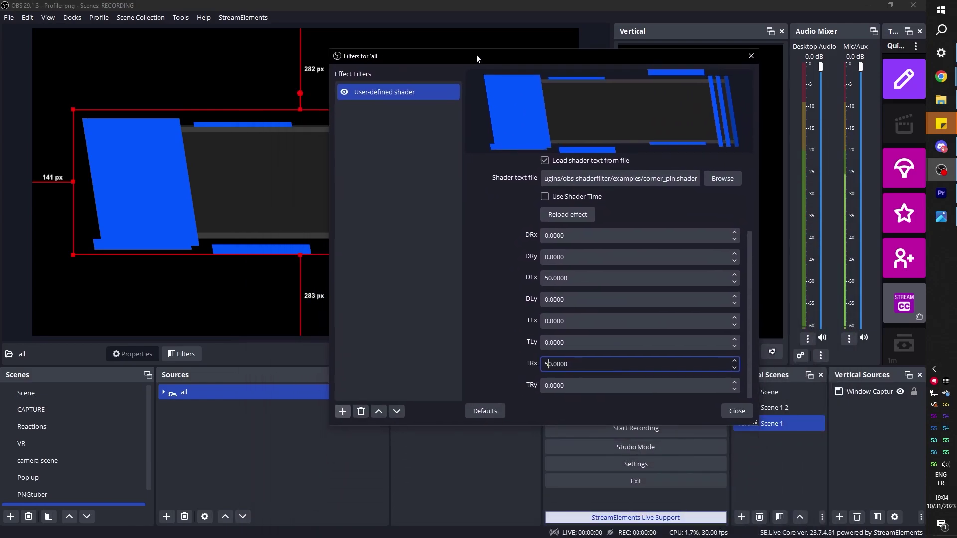
{"action": "left_click", "coordinate": [735, 412]}
Step: Expand the all group and inspect the colour of the p1 2 2 2 3 source
{"action": "left_click", "coordinate": [164, 391]}
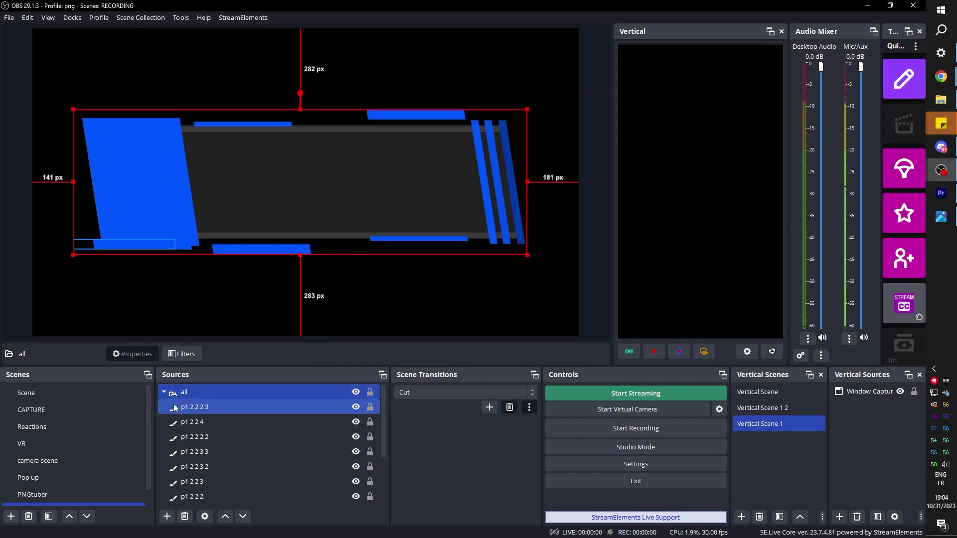
{"action": "left_click", "coordinate": [195, 408]}
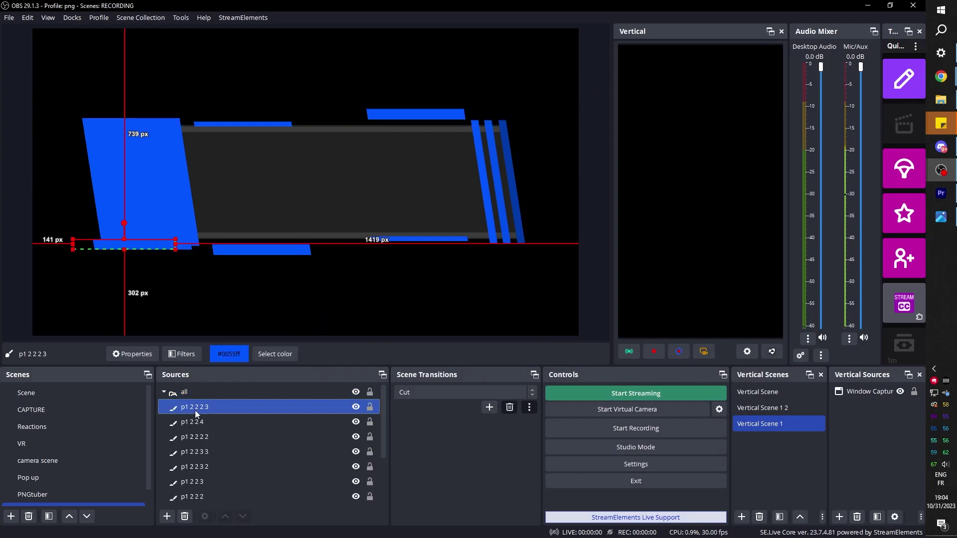
{"action": "left_click", "coordinate": [275, 353]}
{"action": "key", "text": "Escape"}
{"action": "scroll", "coordinate": [215, 473], "scroll_direction": "down", "scroll_amount": 2}
Step: Add a Color Correction filter to p1 2 with opacity about 0.64, then reselect its shader filter
{"action": "left_click", "coordinate": [210, 450]}
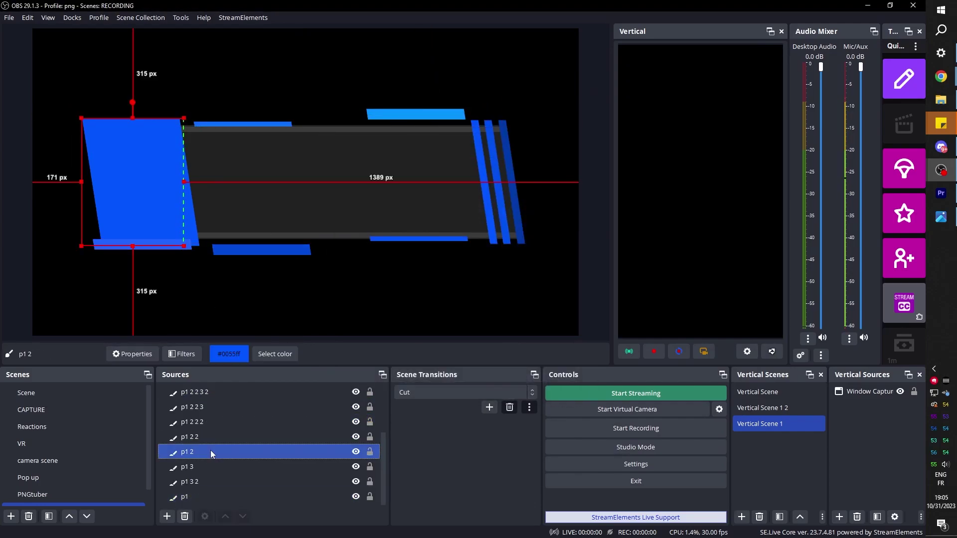
{"action": "left_click", "coordinate": [179, 353]}
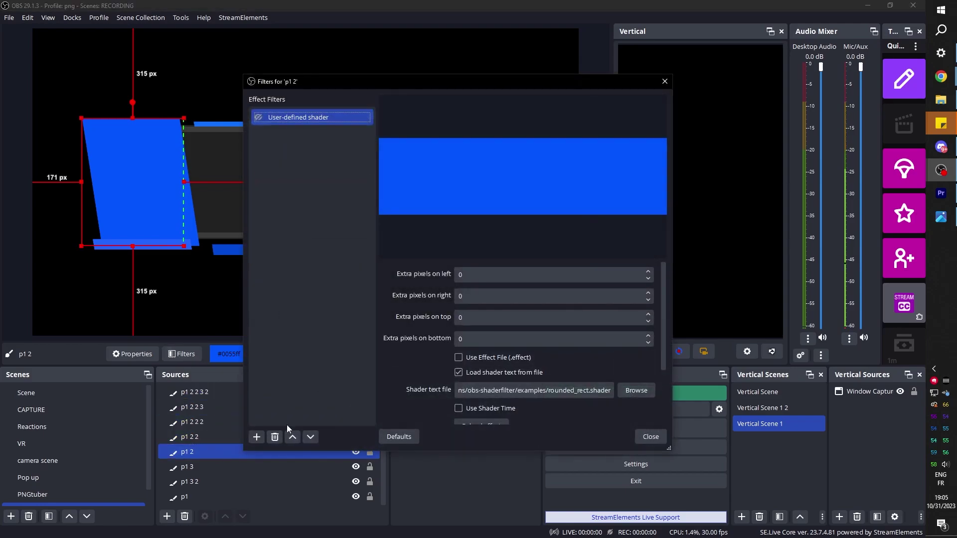
{"action": "left_click", "coordinate": [257, 437]}
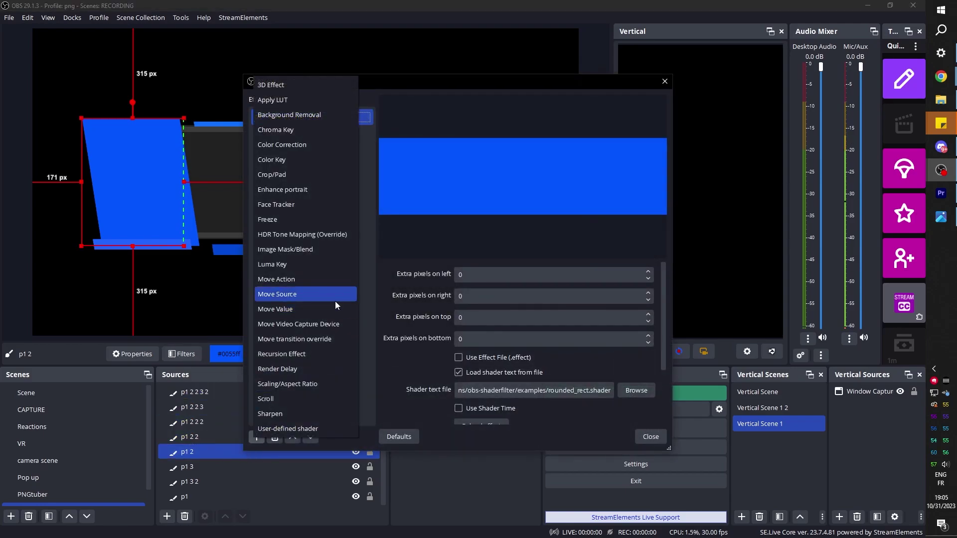
{"action": "left_click", "coordinate": [292, 144]}
{"action": "left_click", "coordinate": [434, 282]}
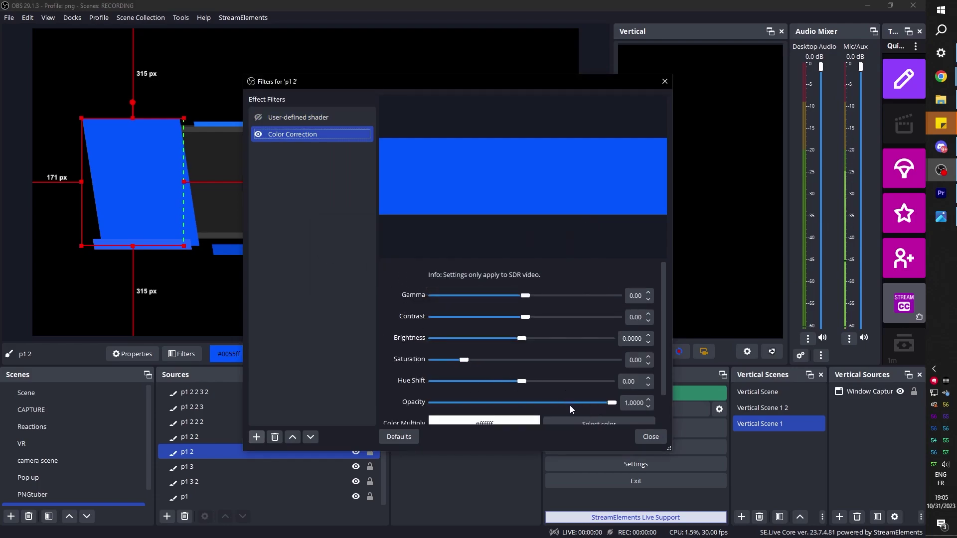
{"action": "mouse_move", "coordinate": [611, 402]}
{"action": "left_mouse_down"}
{"action": "mouse_move", "coordinate": [434, 402]}
{"action": "mouse_move", "coordinate": [594, 406]}
{"action": "left_mouse_up"}
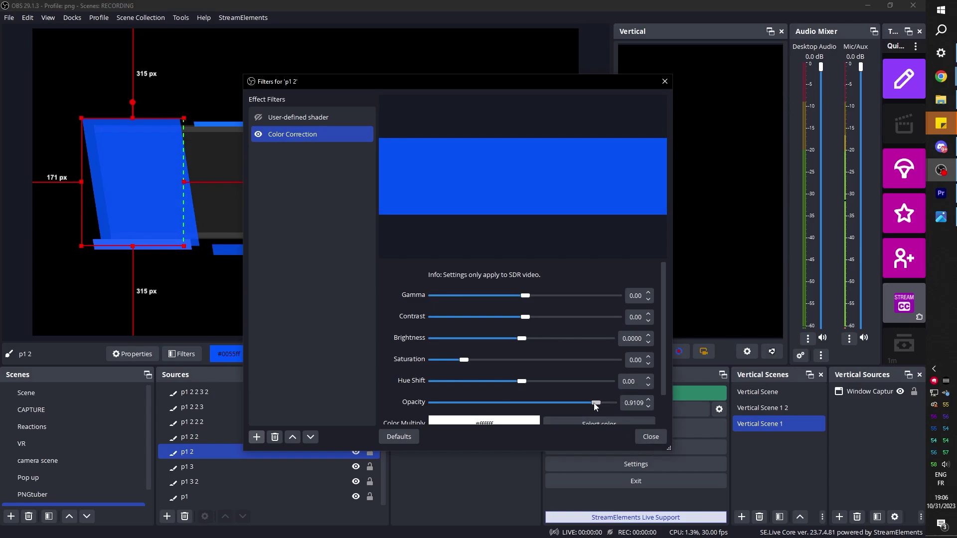
{"action": "left_click", "coordinate": [651, 436]}
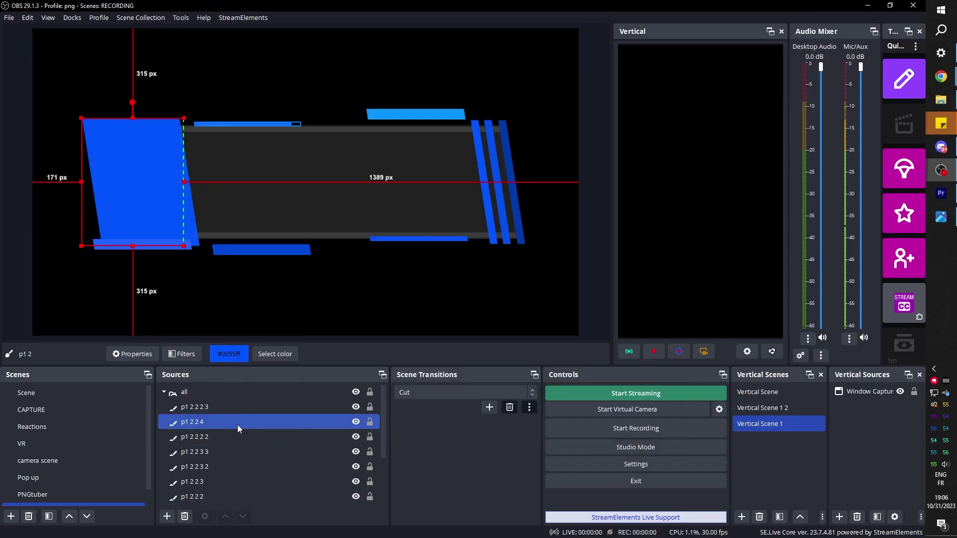
{"action": "left_click", "coordinate": [182, 354]}
{"action": "left_click", "coordinate": [318, 147]}
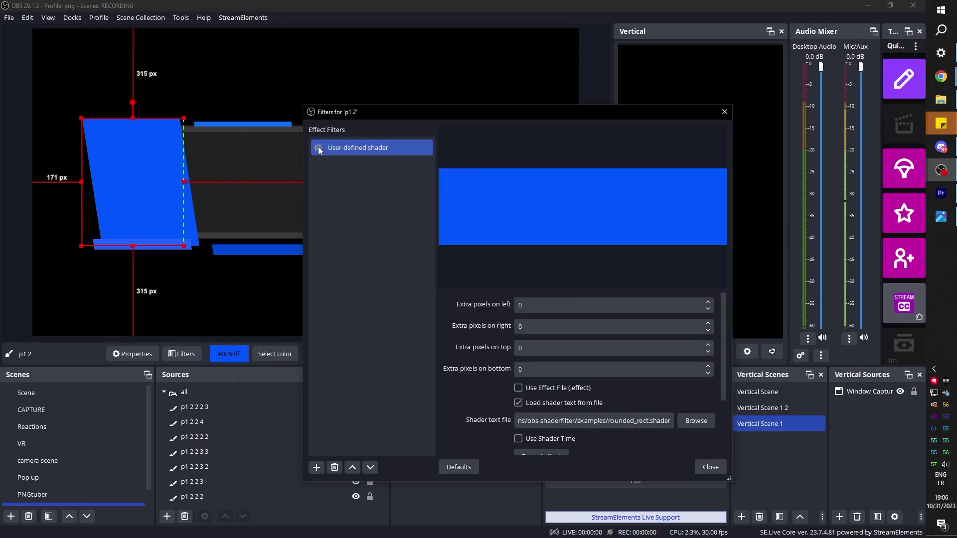
Step: Close the p1 2 filters and pick 252730-200.png in the stock pictures folder
{"action": "left_click_drag", "start_coordinate": [429, 112], "coordinate": [357, 79]}
{"action": "scroll", "coordinate": [399, 358], "scroll_direction": "down", "scroll_amount": 3}
{"action": "left_click", "coordinate": [639, 433]}
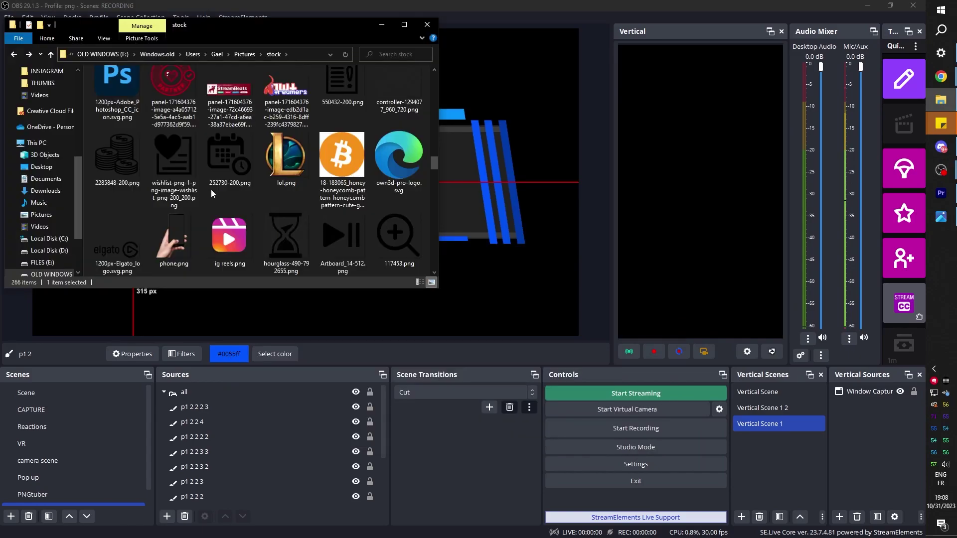
{"action": "scroll", "coordinate": [211, 189], "scroll_direction": "up", "scroll_amount": 2}
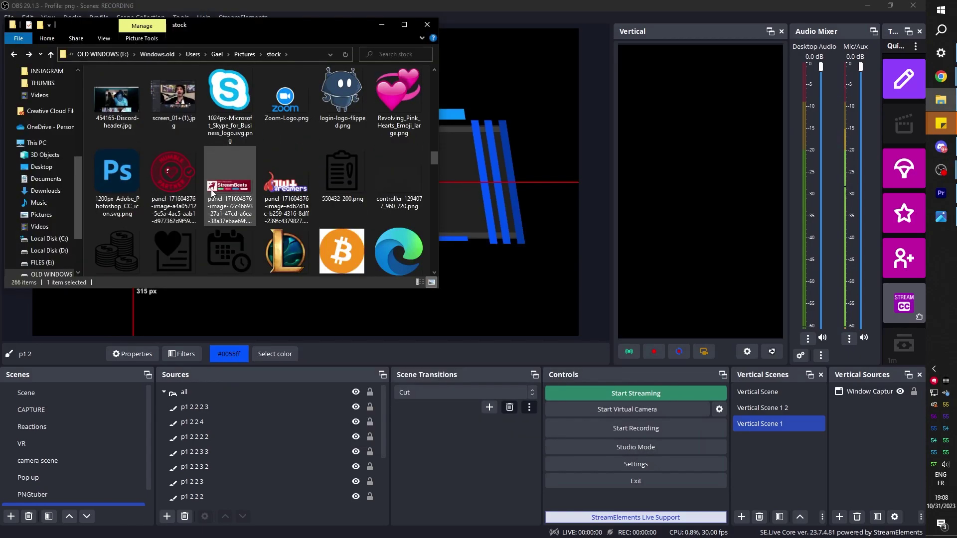
{"action": "scroll", "coordinate": [211, 193], "scroll_direction": "down", "scroll_amount": 1}
{"action": "left_click", "coordinate": [221, 216]}
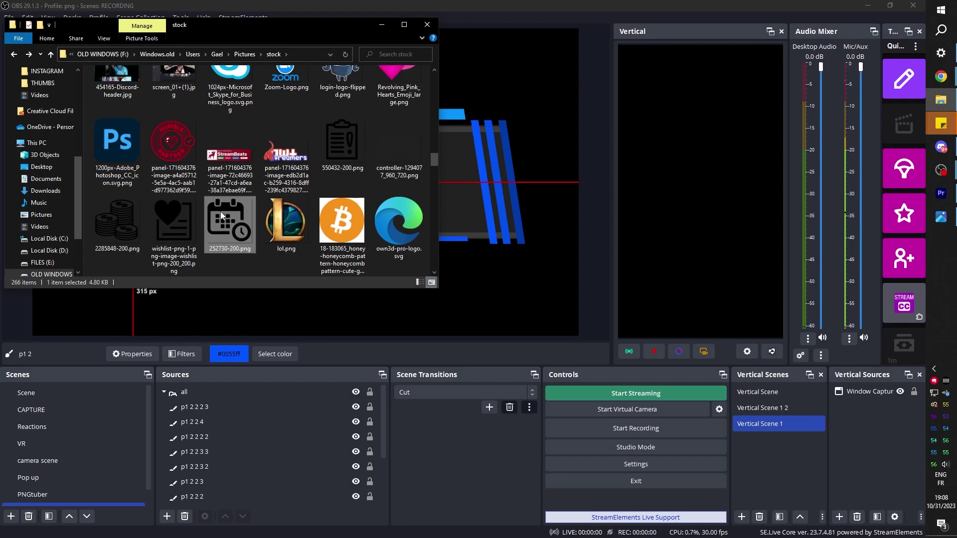
{"action": "scroll", "coordinate": [222, 216], "scroll_direction": "down", "scroll_amount": 1}
{"action": "left_click", "coordinate": [167, 516]}
Step: Add an Image source 'icon' showing 252730-200.png and fit it onto the blue left panel
{"action": "left_click", "coordinate": [203, 299]}
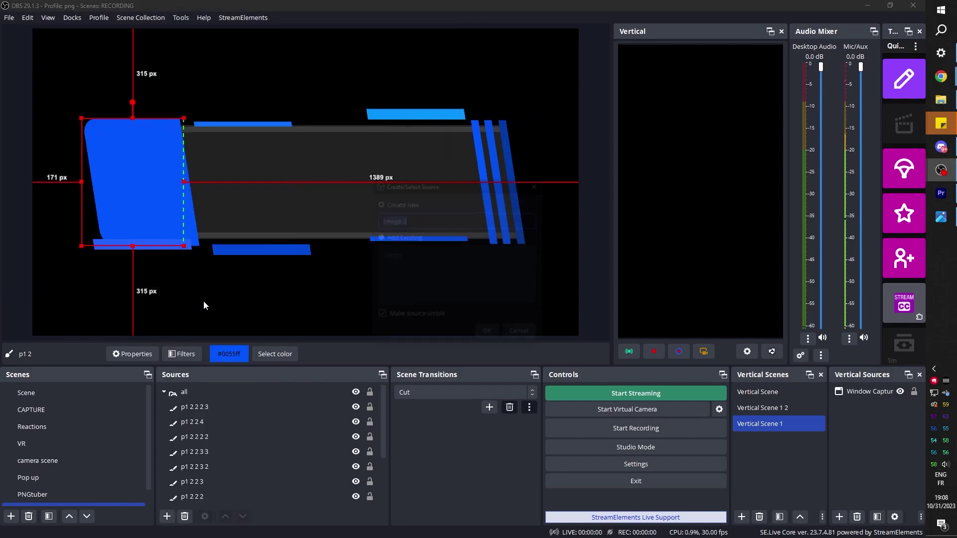
{"action": "type", "text": "icon"}
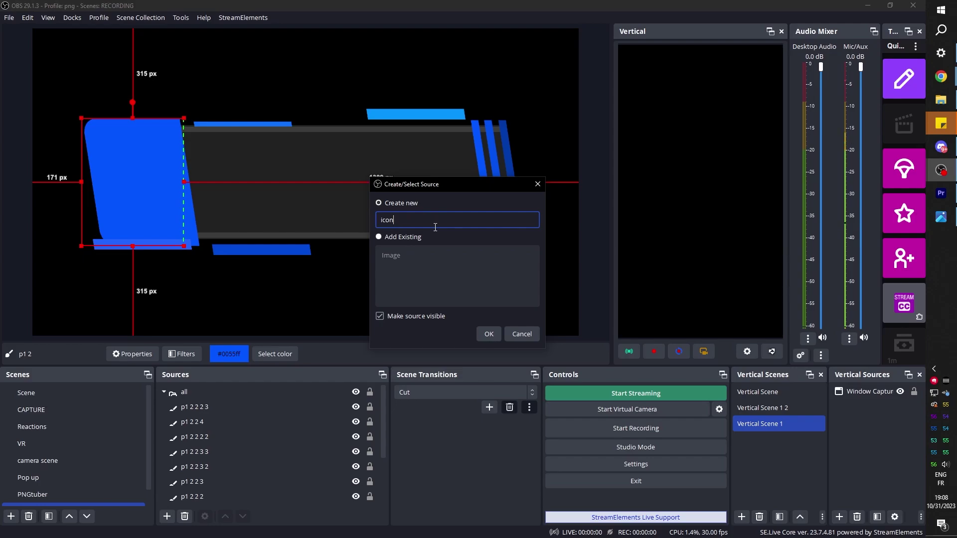
{"action": "left_click", "coordinate": [489, 334]}
{"action": "scroll", "coordinate": [281, 200], "scroll_direction": "up", "scroll_amount": 3}
{"action": "left_click", "coordinate": [279, 150]}
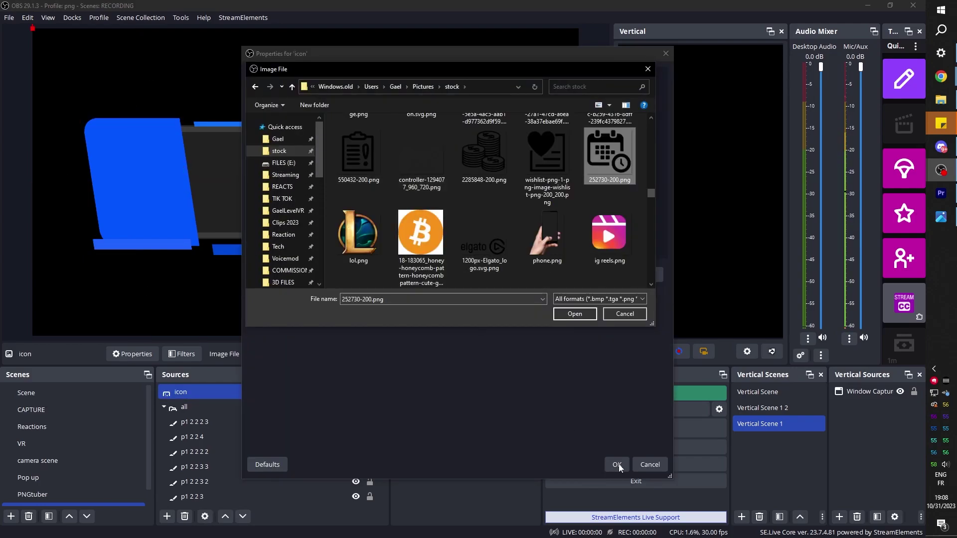
{"action": "left_click", "coordinate": [261, 369]}
{"action": "left_click", "coordinate": [575, 313]}
{"action": "left_click", "coordinate": [618, 465]}
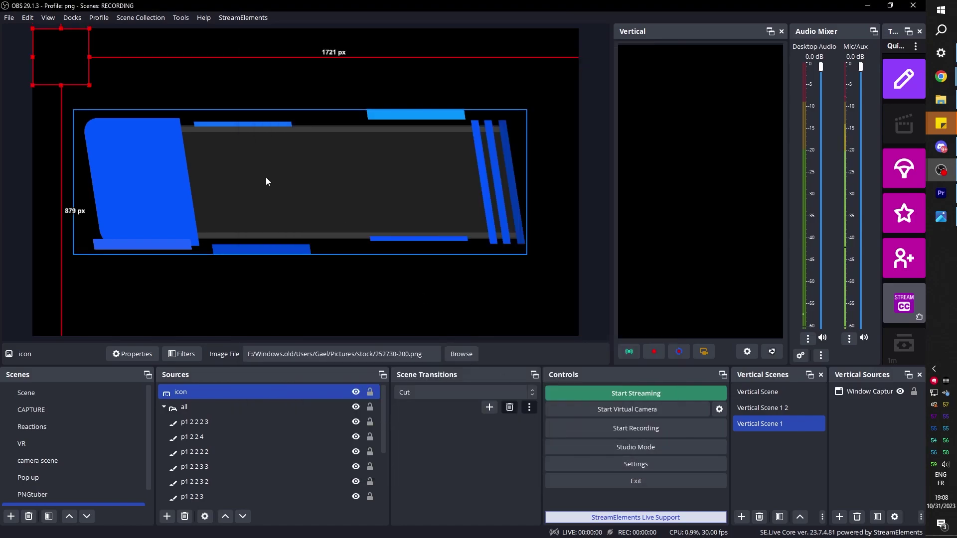
{"action": "left_click_drag", "start_coordinate": [67, 53], "coordinate": [139, 197]}
{"action": "mouse_move", "coordinate": [161, 173]}
{"action": "left_mouse_down"}
{"action": "mouse_move", "coordinate": [196, 135]}
{"action": "mouse_move", "coordinate": [149, 165]}
{"action": "left_mouse_up"}
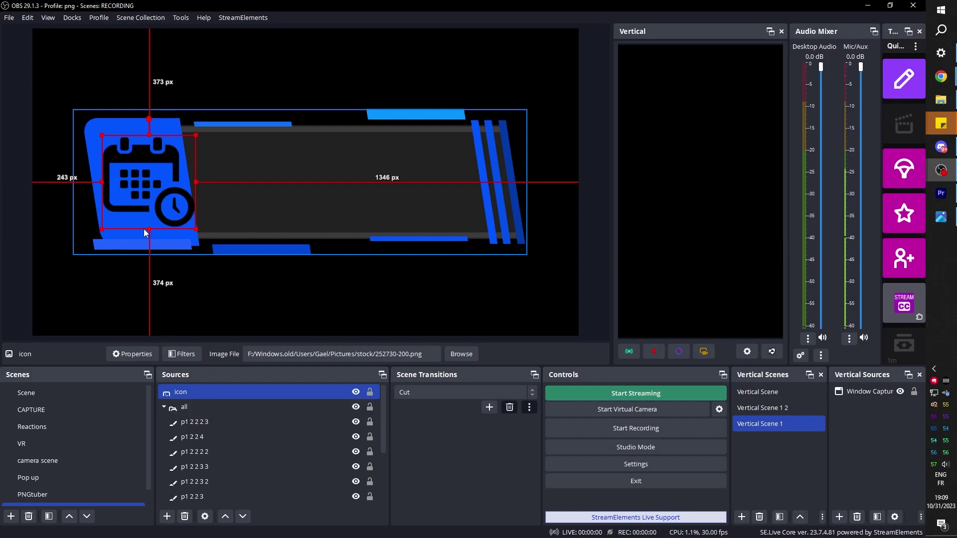
Step: Tint the icon white with a Color Correction filter adding #ffffff
{"action": "left_click", "coordinate": [181, 354]}
{"action": "left_click", "coordinate": [249, 435]}
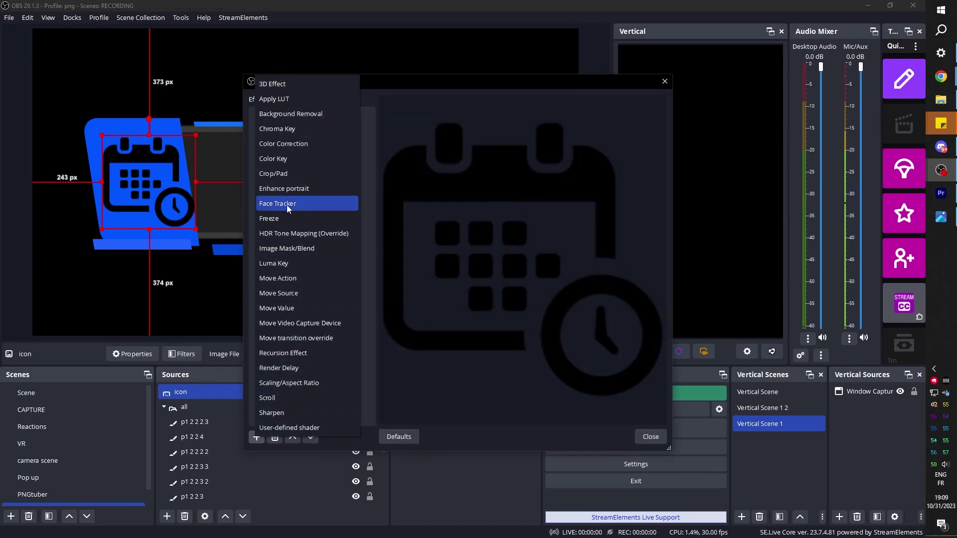
{"action": "left_click", "coordinate": [288, 149]}
{"action": "key", "text": "Return"}
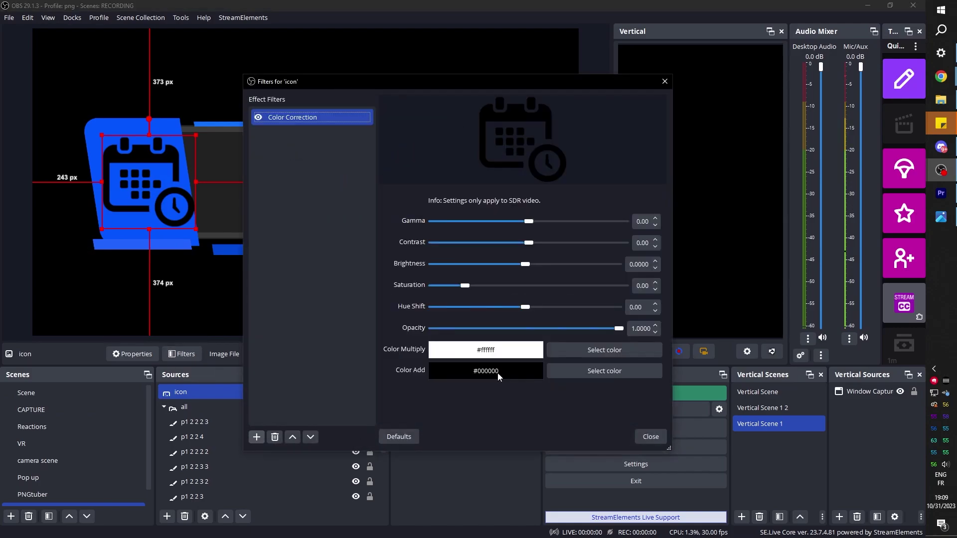
{"action": "left_click", "coordinate": [583, 374]}
{"action": "left_click", "coordinate": [430, 232]}
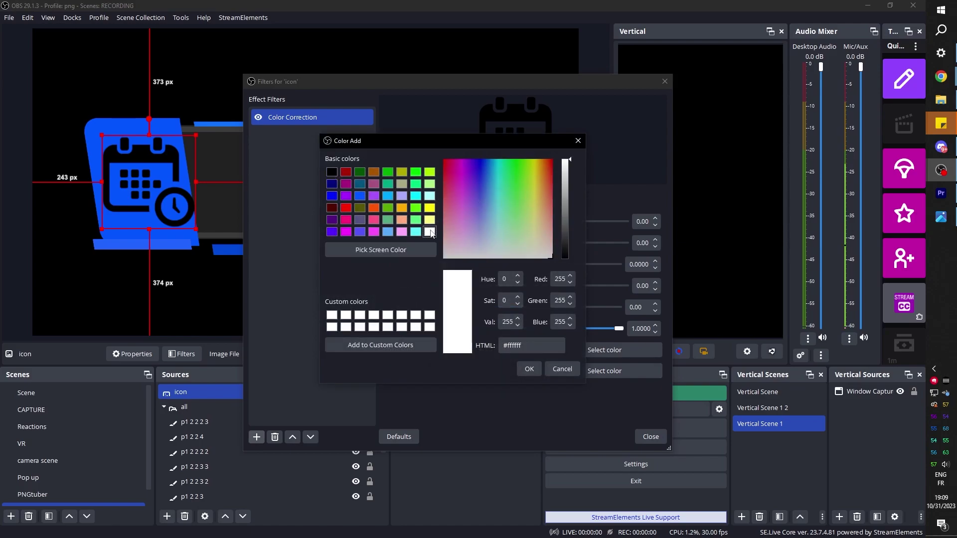
{"action": "left_click", "coordinate": [529, 369]}
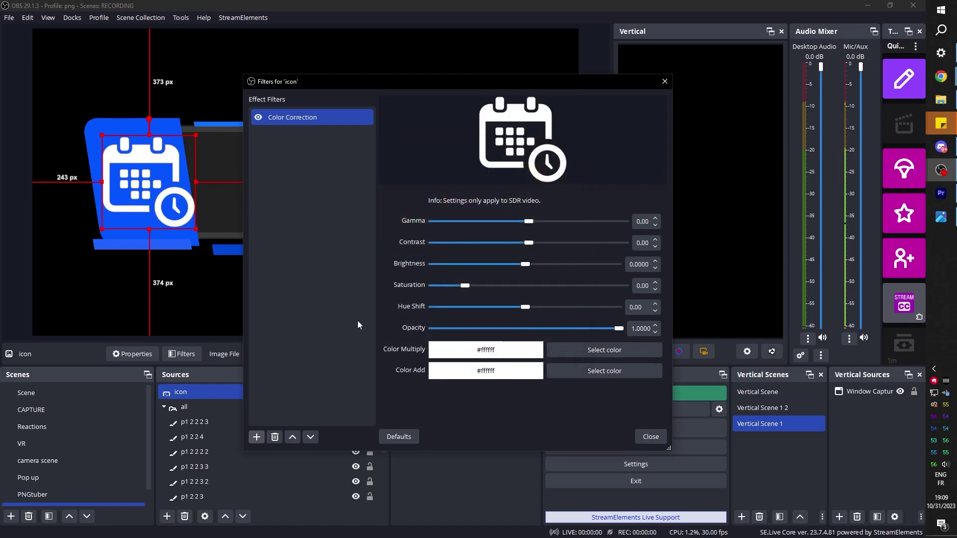
{"action": "left_click", "coordinate": [650, 436]}
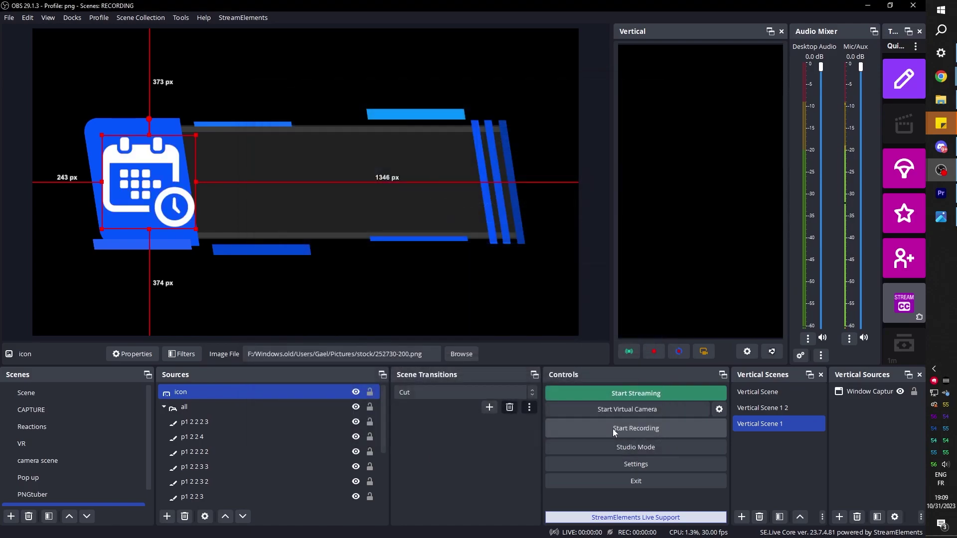
{"action": "left_click", "coordinate": [373, 400]}
Step: Add a Text (GDI+) source 'cap' reading 'When to watch:' in the Enter The Grid font
{"action": "left_click", "coordinate": [167, 520]}
{"action": "left_click", "coordinate": [209, 394]}
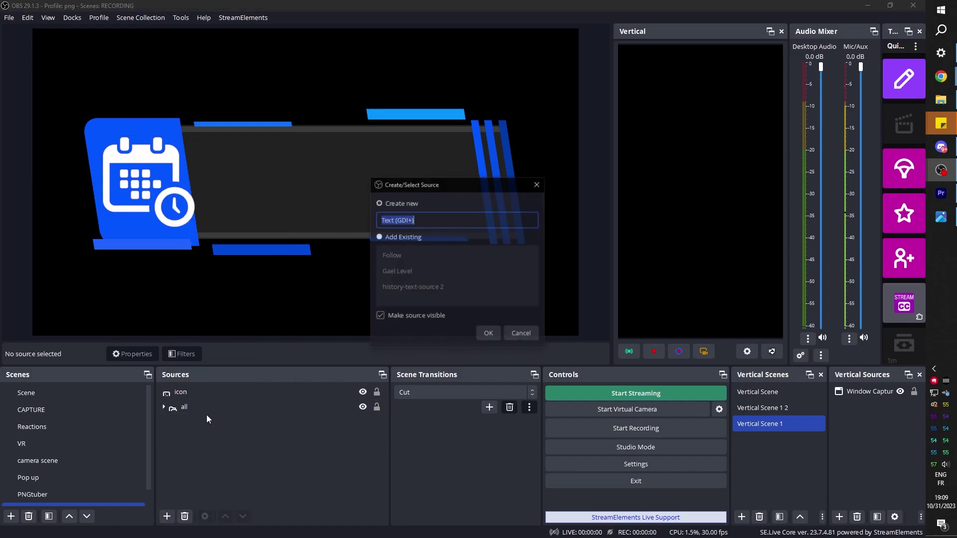
{"action": "type", "text": "cap"}
{"action": "left_click", "coordinate": [489, 331]}
{"action": "left_click", "coordinate": [428, 319]}
{"action": "type", "text": "When to watch:"}
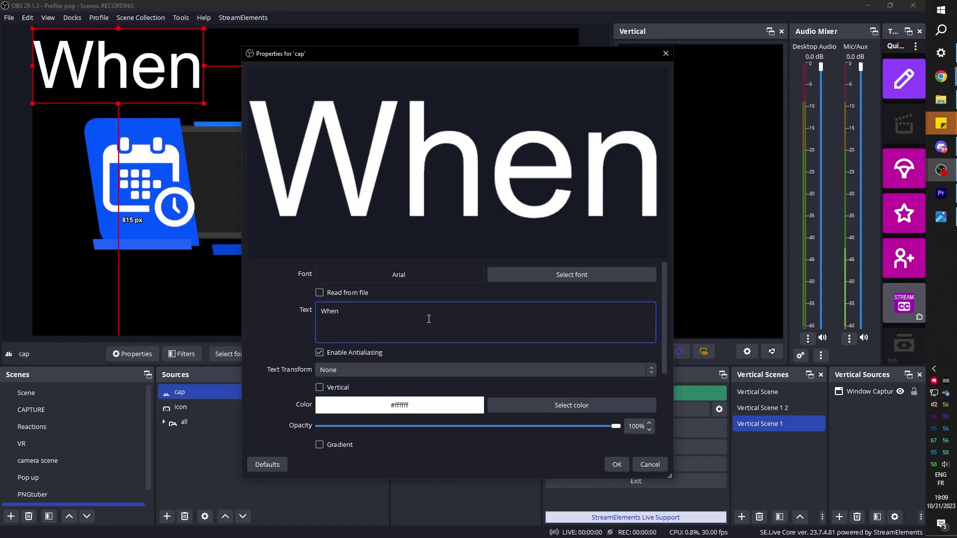
{"action": "left_click", "coordinate": [541, 274]}
{"action": "scroll", "coordinate": [414, 226], "scroll_direction": "down", "scroll_amount": 10}
{"action": "left_click", "coordinate": [414, 229]}
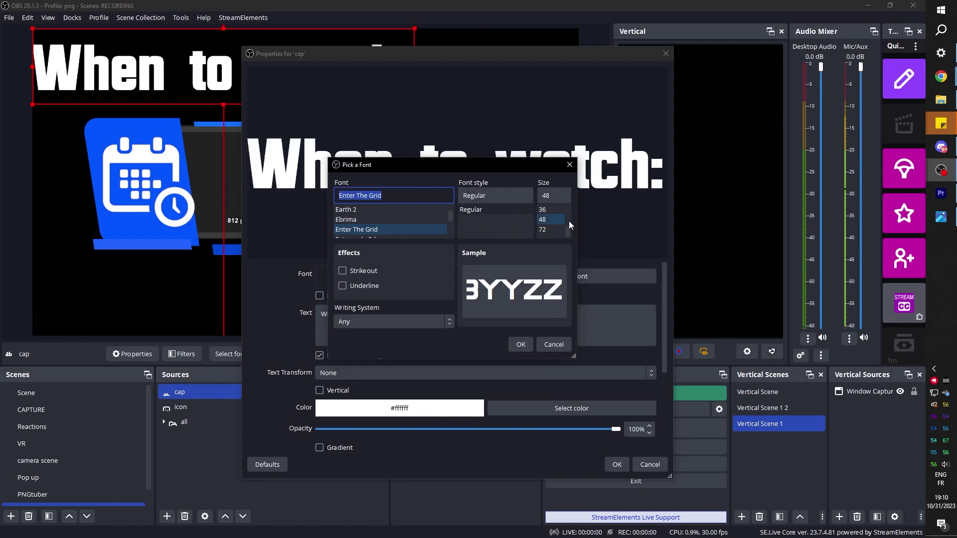
{"action": "left_click", "coordinate": [521, 344]}
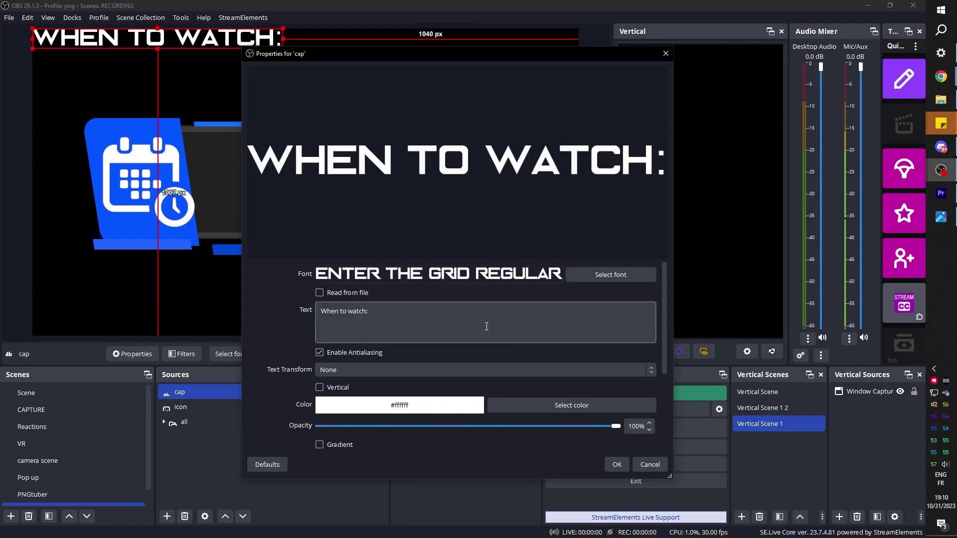
{"action": "left_click", "coordinate": [615, 464]}
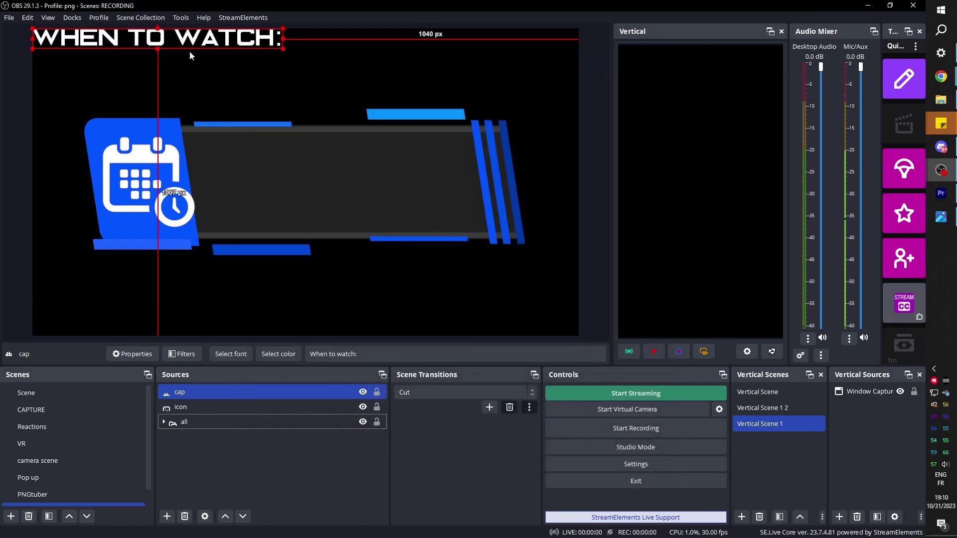
Step: Shrink and position the caption in the grey banner and move it into the all group
{"action": "left_click_drag", "start_coordinate": [76, 42], "coordinate": [225, 130]}
{"action": "left_click_drag", "start_coordinate": [423, 136], "coordinate": [328, 153]}
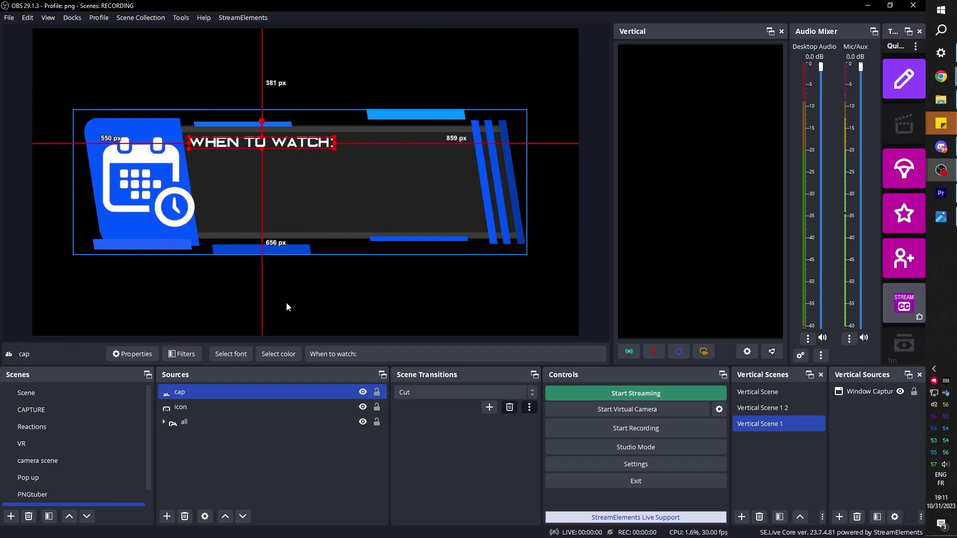
{"action": "left_click", "coordinate": [167, 423], "text": "ctrl"}
{"action": "left_click", "coordinate": [166, 422], "text": "ctrl"}
{"action": "left_click_drag", "start_coordinate": [223, 148], "coordinate": [226, 145]}
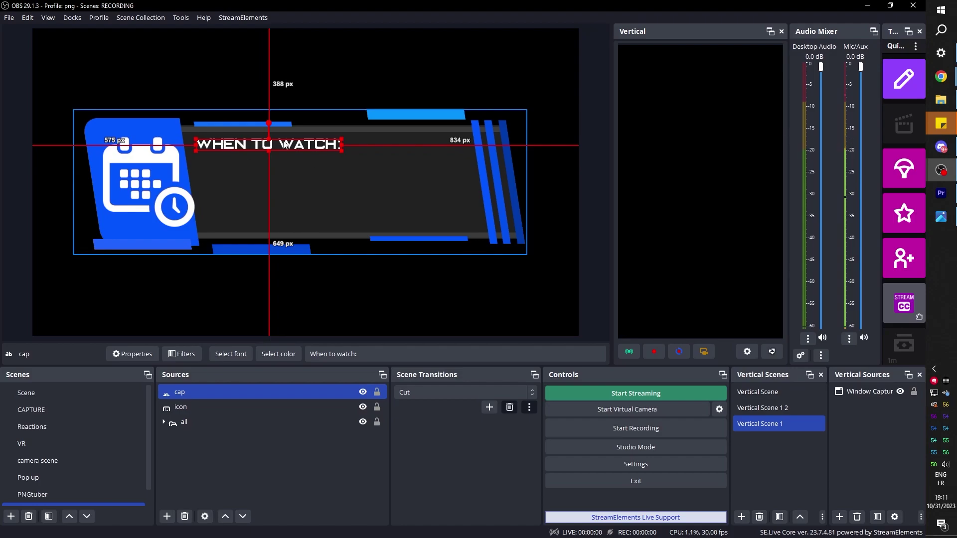
{"action": "left_click_drag", "start_coordinate": [185, 423], "coordinate": [187, 422]}
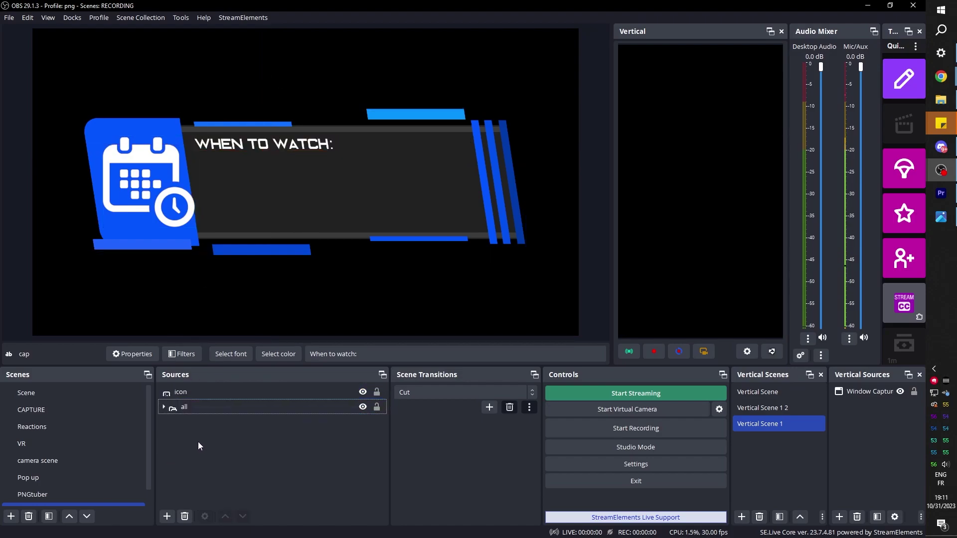
Step: Colour the caption light blue #0593ff, sampled from the banner stripes
{"action": "left_click", "coordinate": [278, 354]}
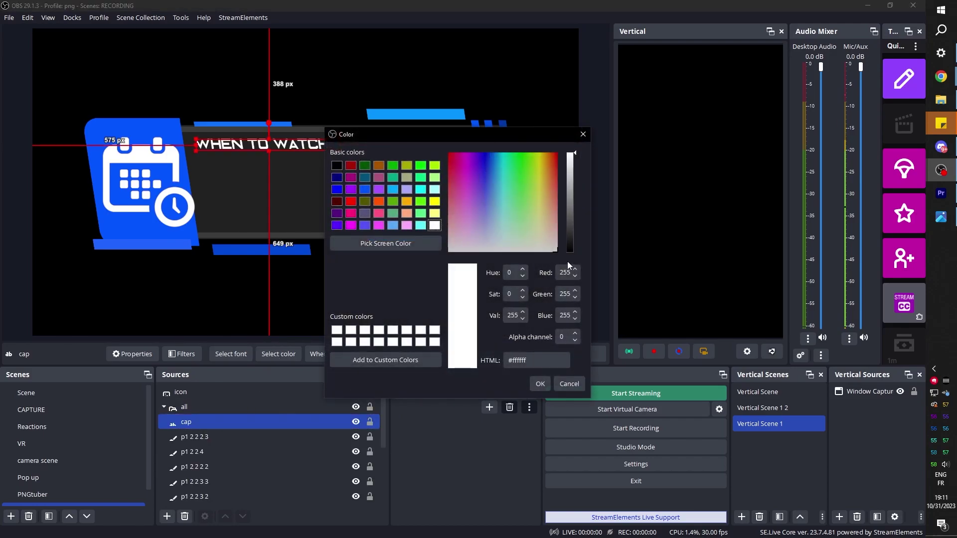
{"action": "left_click", "coordinate": [366, 191]}
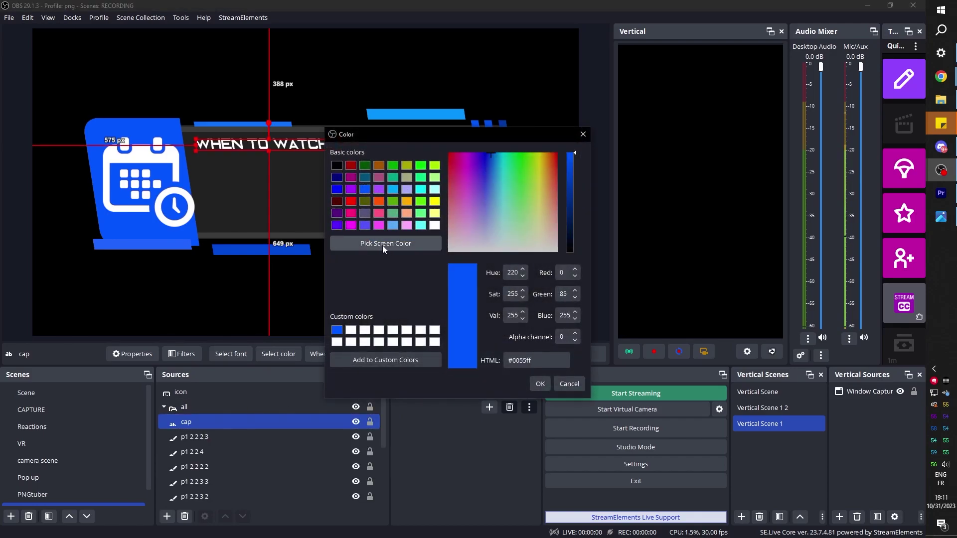
{"action": "left_click", "coordinate": [382, 245]}
{"action": "left_click", "coordinate": [407, 117]}
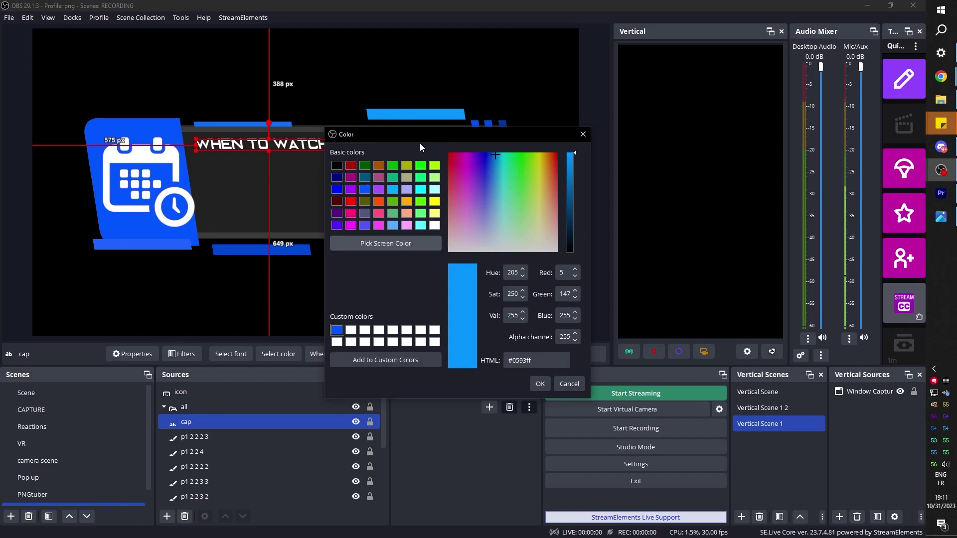
{"action": "left_click", "coordinate": [540, 384]}
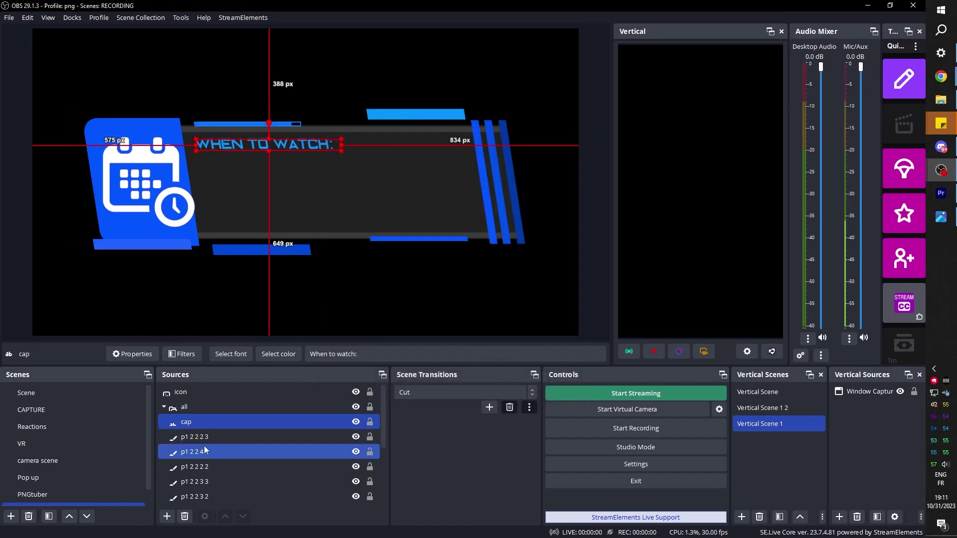
{"action": "left_click", "coordinate": [188, 406], "text": "ctrl"}
{"action": "left_click", "coordinate": [187, 397]}
{"action": "left_click", "coordinate": [167, 516]}
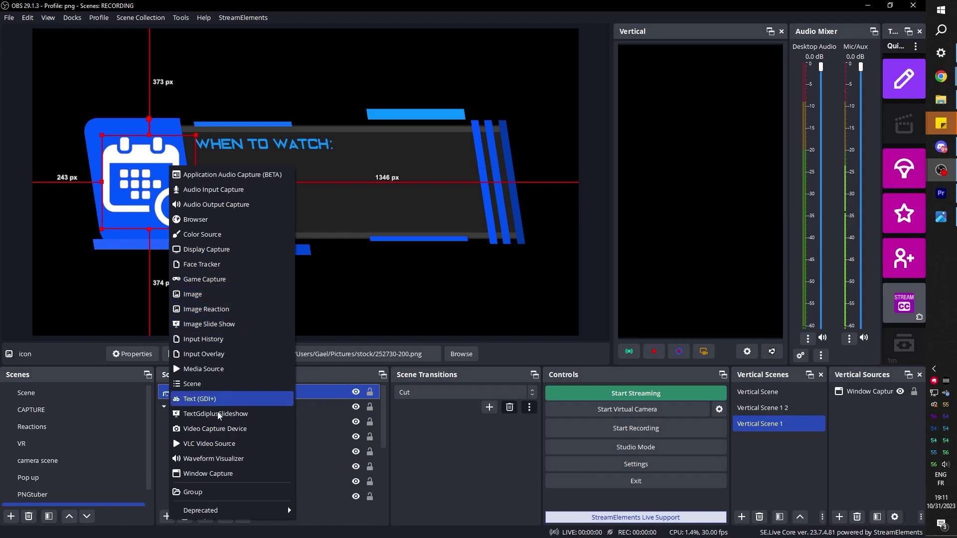
Step: Make the new text source read SCHEDULE in the Enter The Grid font
{"action": "left_click", "coordinate": [239, 399]}
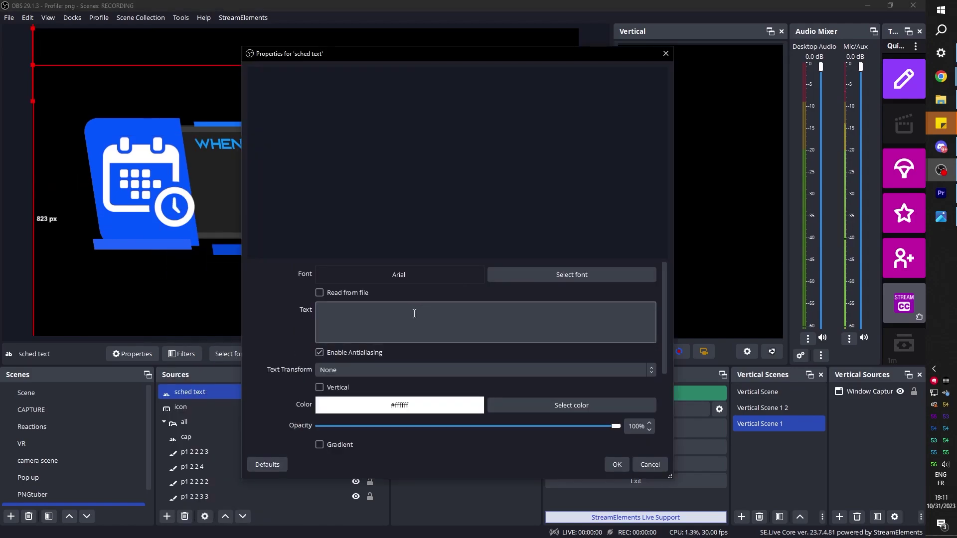
{"action": "left_click", "coordinate": [414, 313]}
{"action": "type", "text": "SCHEDULE"}
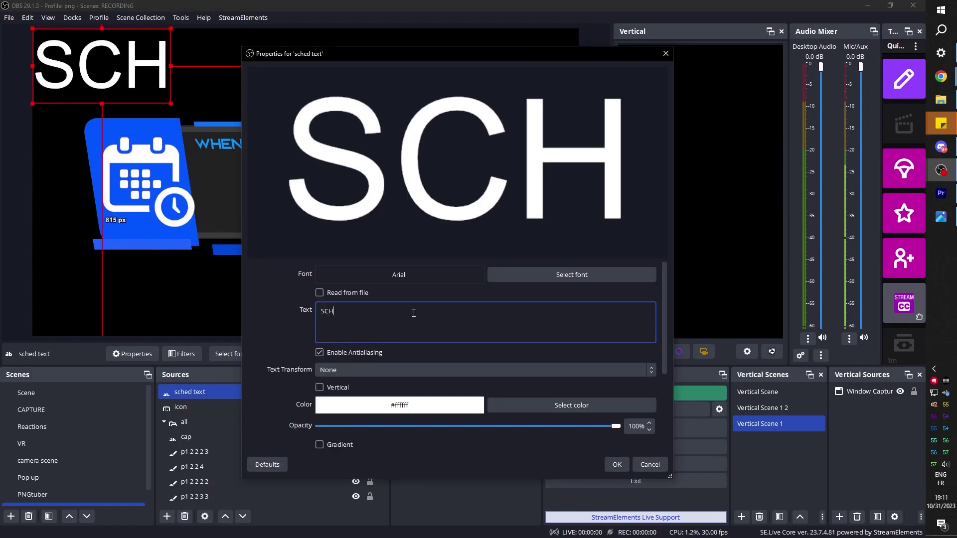
{"action": "left_click", "coordinate": [572, 275]}
{"action": "type", "text": "ent"}
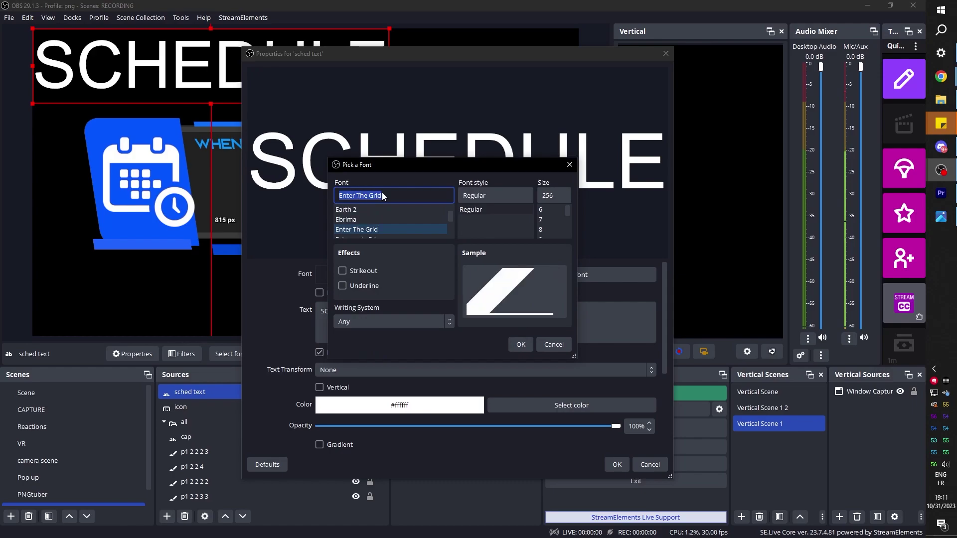
{"action": "left_click", "coordinate": [520, 344]}
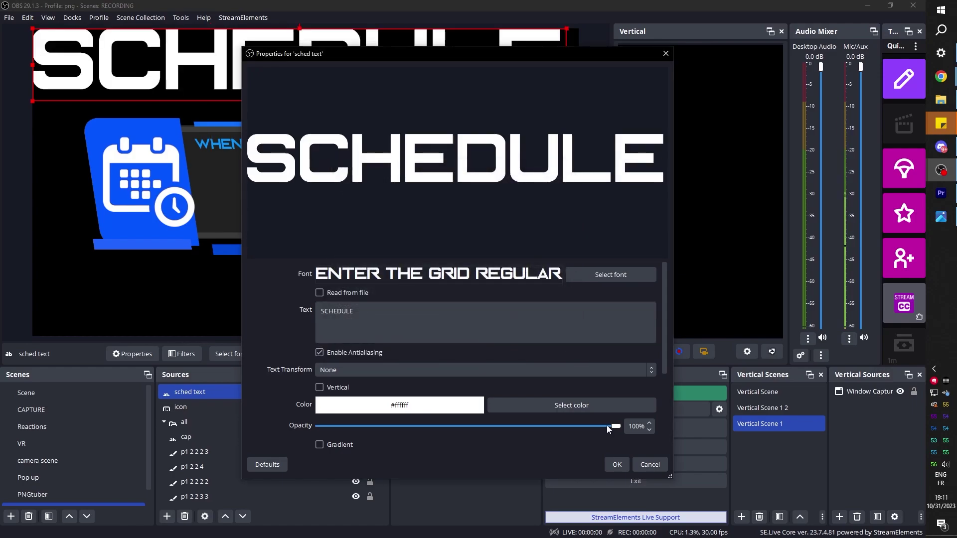
{"action": "left_click", "coordinate": [617, 465]}
Step: Move and shrink the SCHEDULE text onto the banner, then put the sched text layer lower inside the all group
{"action": "left_click_drag", "start_coordinate": [75, 65], "coordinate": [249, 198]}
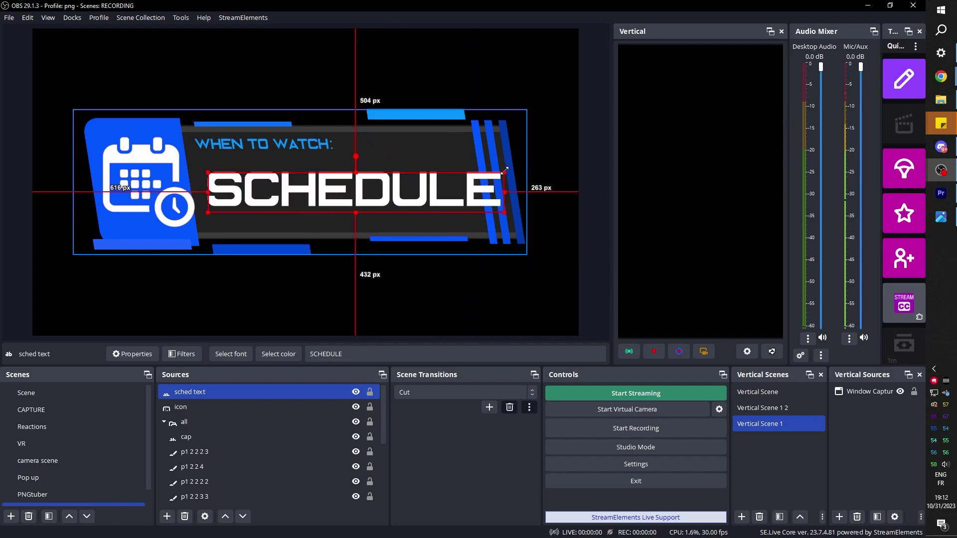
{"action": "mouse_move", "coordinate": [506, 171]}
{"action": "left_mouse_down"}
{"action": "mouse_move", "coordinate": [481, 178]}
{"action": "mouse_move", "coordinate": [512, 170]}
{"action": "left_mouse_up"}
{"action": "left_click_drag", "start_coordinate": [341, 198], "coordinate": [332, 189]}
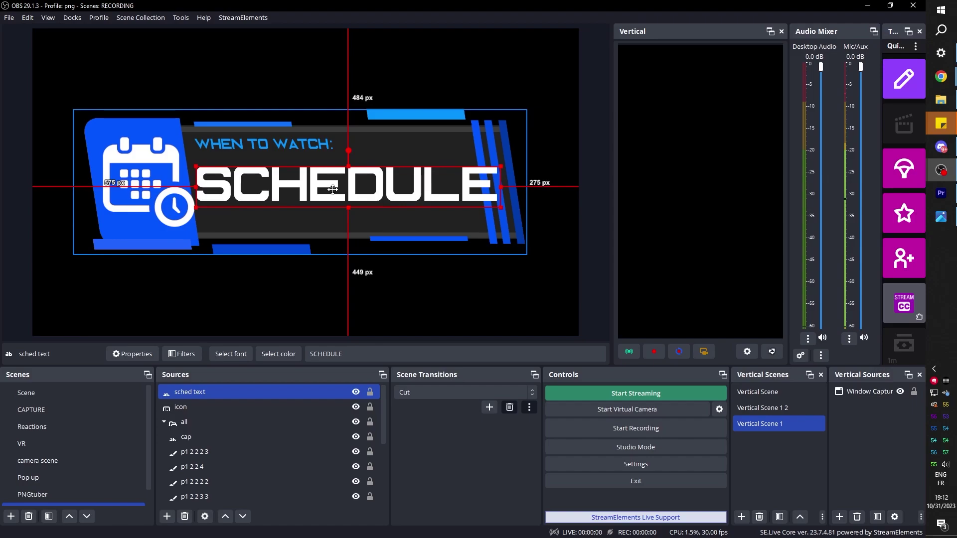
{"action": "left_click_drag", "start_coordinate": [199, 393], "coordinate": [198, 501]}
{"action": "left_click", "coordinate": [240, 443]}
Step: Reposition the p1 2 2 2 blue bar just below the banner and review the panel
{"action": "left_click", "coordinate": [237, 418]}
{"action": "left_click", "coordinate": [232, 411]}
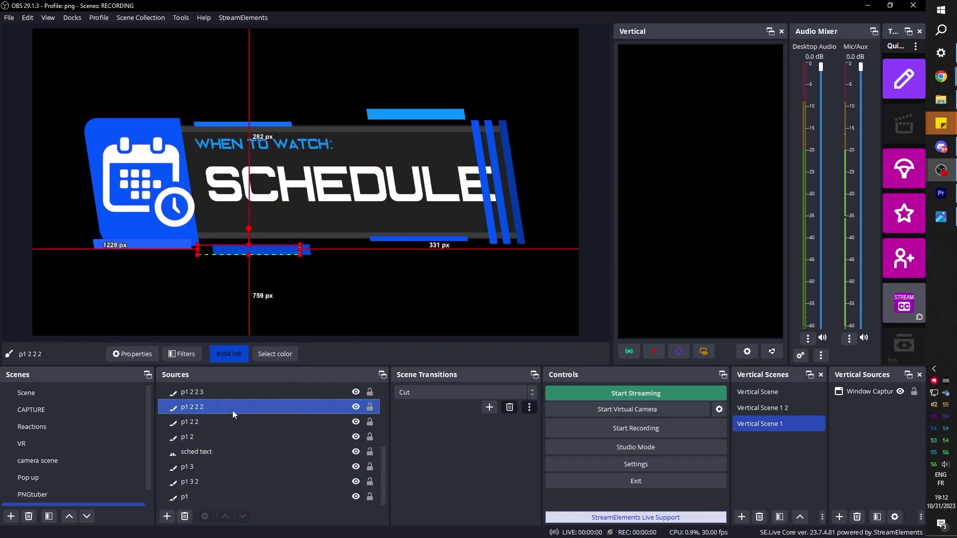
{"action": "left_click_drag", "start_coordinate": [447, 107], "coordinate": [448, 119]}
{"action": "left_click", "coordinate": [279, 309]}
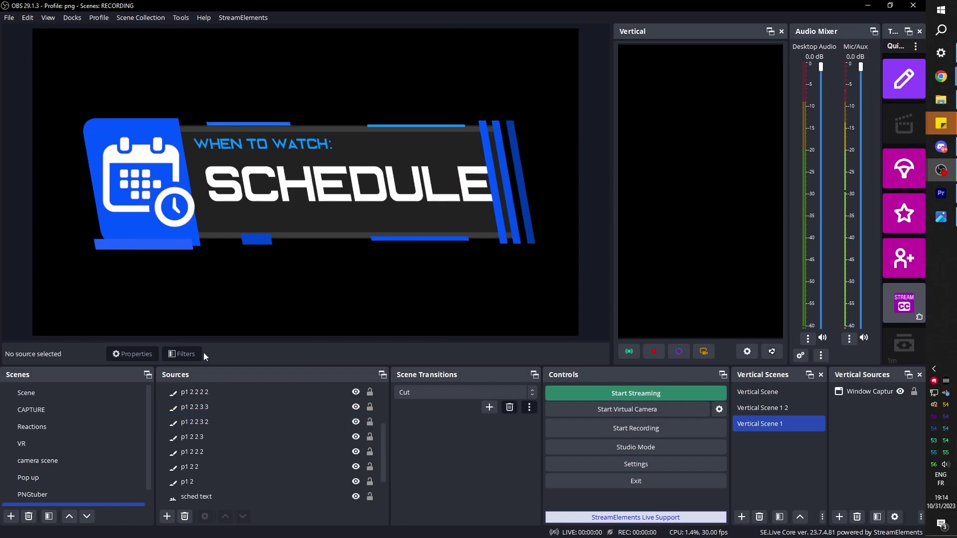
Step: Record a brief clip of the finished SCHEDULE panel, then bring up File Explorer
{"action": "left_click", "coordinate": [561, 432]}
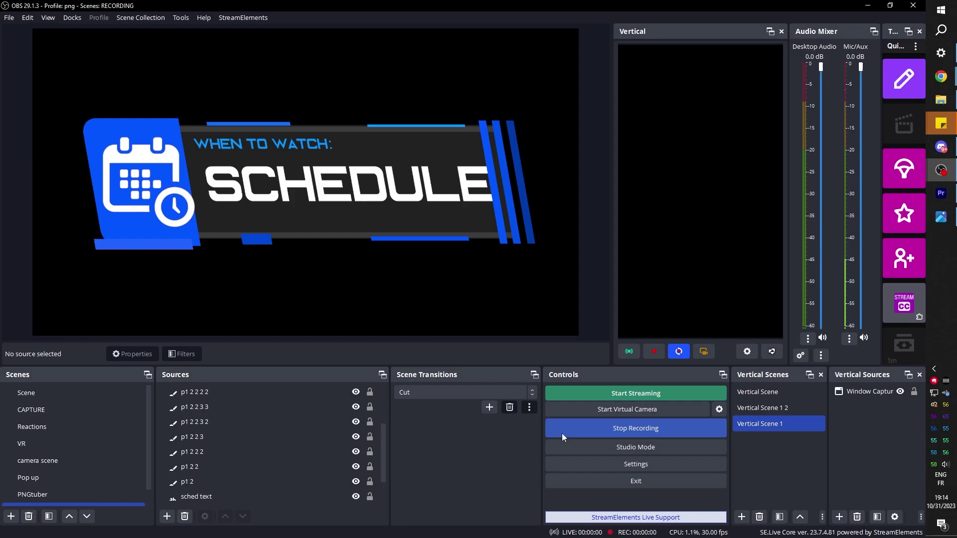
{"action": "left_click", "coordinate": [561, 432]}
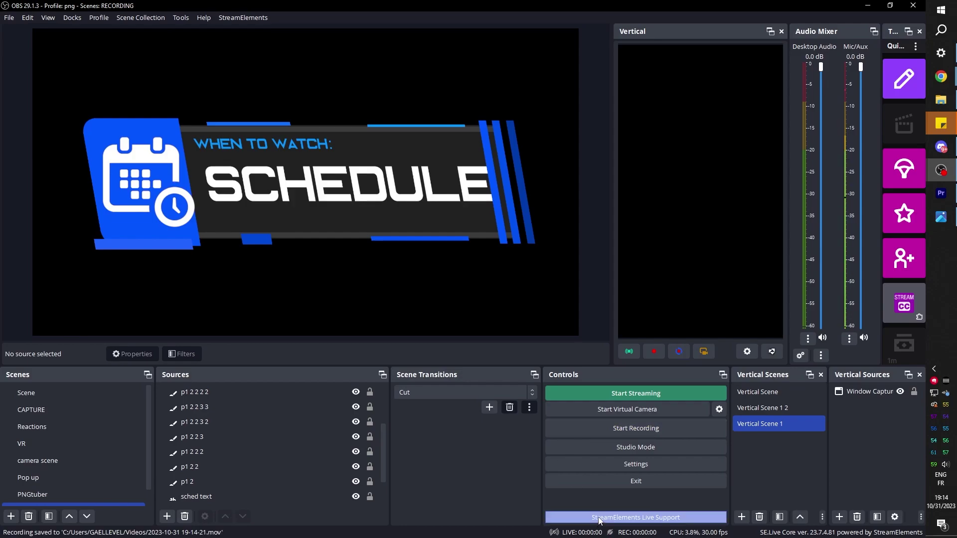
{"action": "key", "text": "alt+Tab"}
{"action": "left_click", "coordinate": [34, 227]}
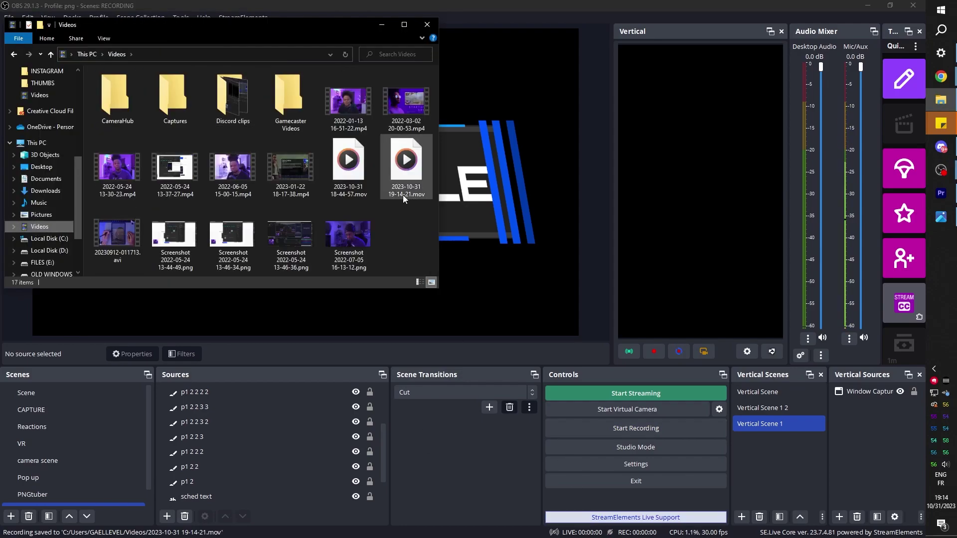
{"action": "key", "text": "alt+Tab"}
{"action": "left_click", "coordinate": [566, 238]}
{"action": "key", "text": "alt+Tab"}
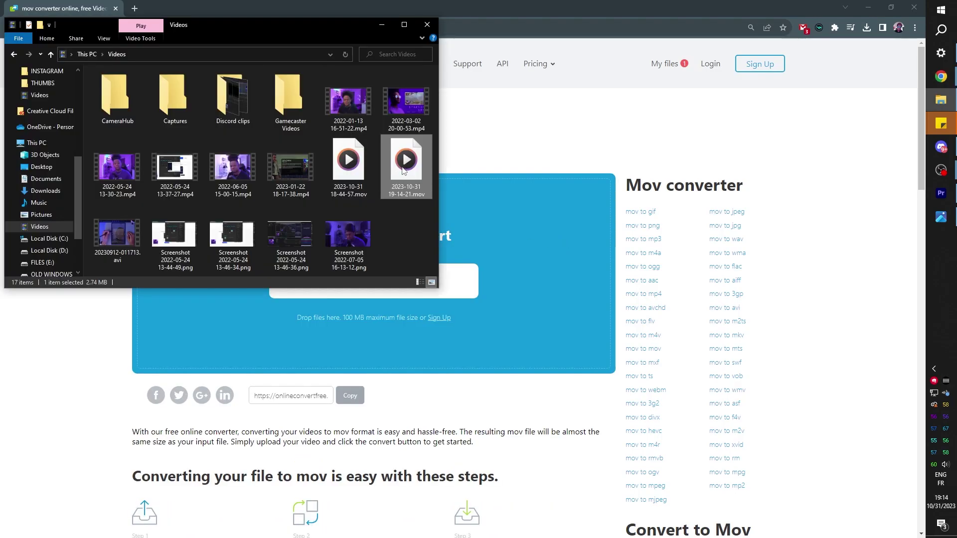
{"action": "left_click_drag", "start_coordinate": [414, 157], "coordinate": [407, 195]}
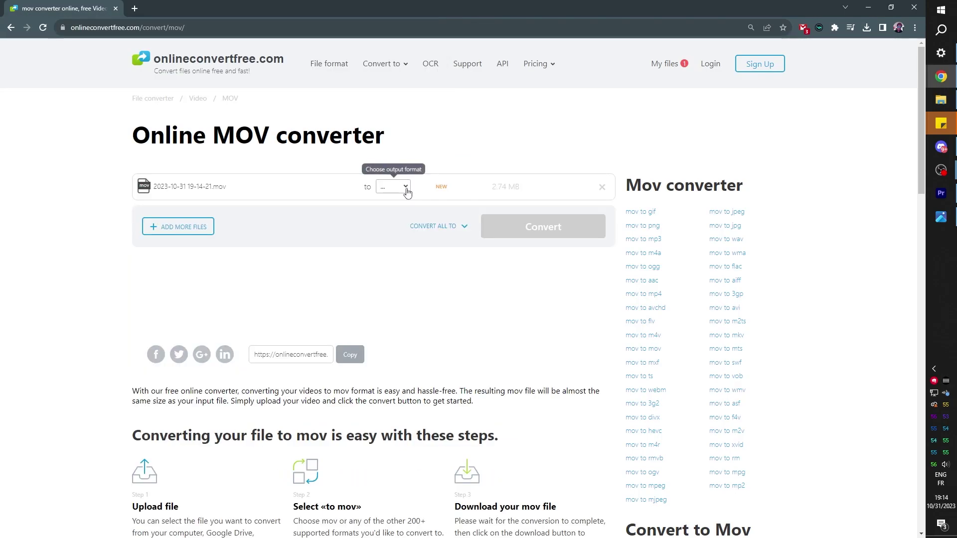
Step: Convert the recording to PNG and save it into the Graphic design with obs folder
{"action": "left_click", "coordinate": [406, 188]}
{"action": "left_click", "coordinate": [397, 262]}
{"action": "left_click", "coordinate": [468, 255]}
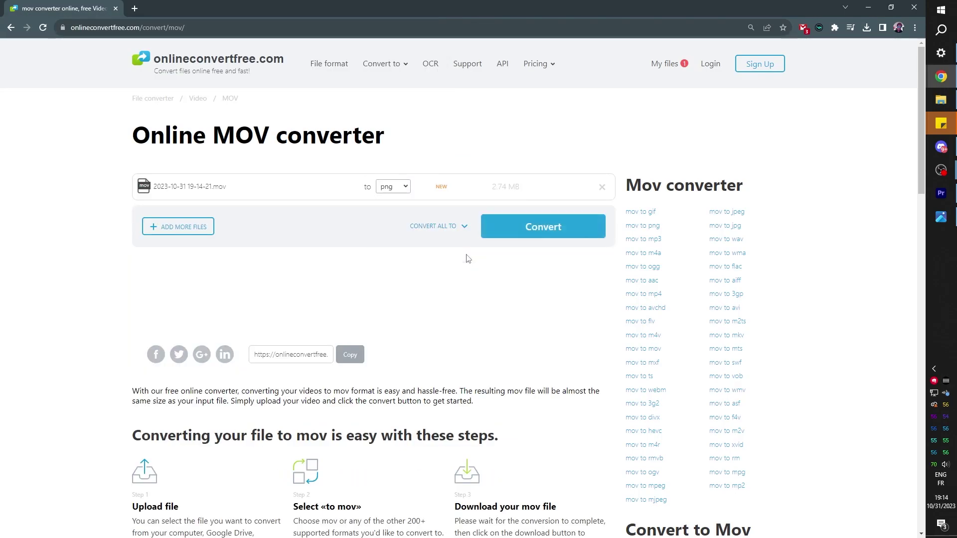
{"action": "left_click", "coordinate": [532, 232]}
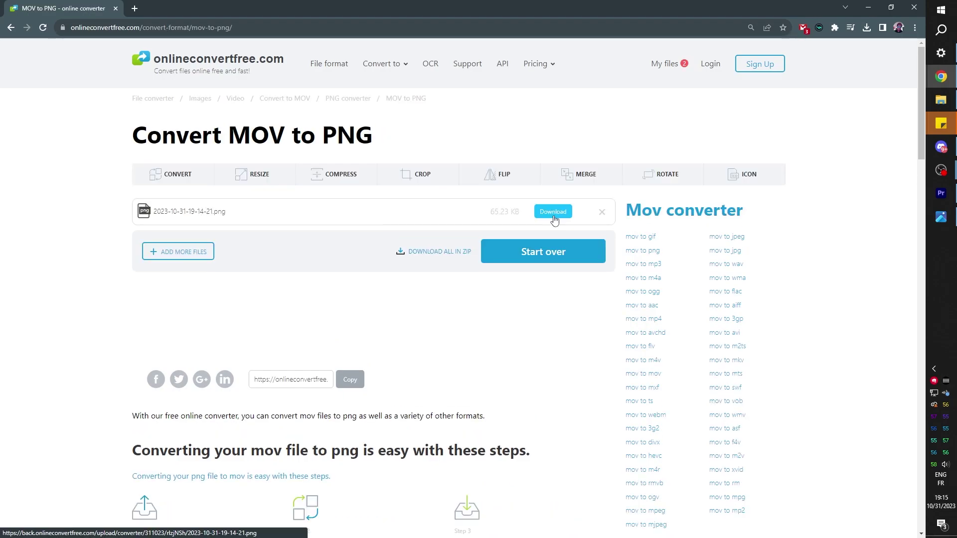
{"action": "left_click", "coordinate": [553, 213]}
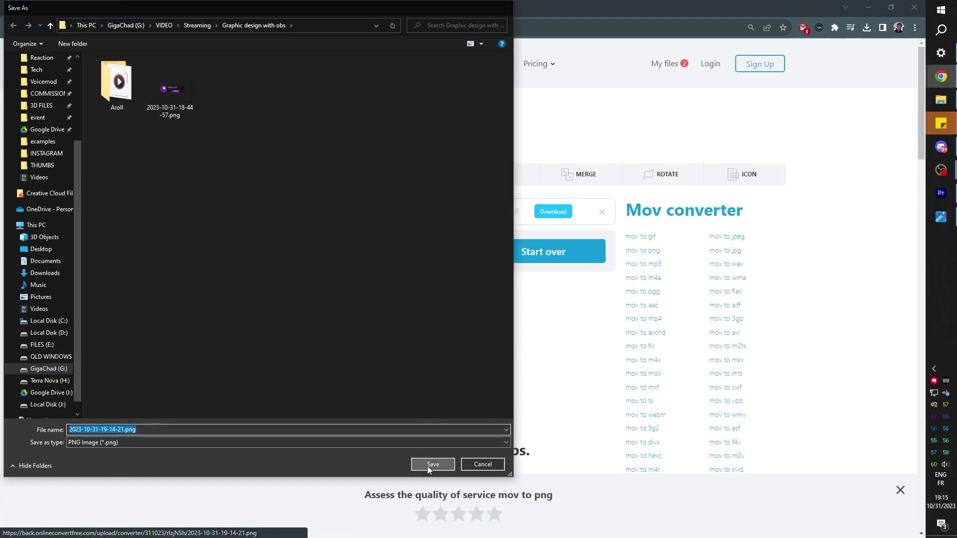
{"action": "left_click", "coordinate": [428, 465]}
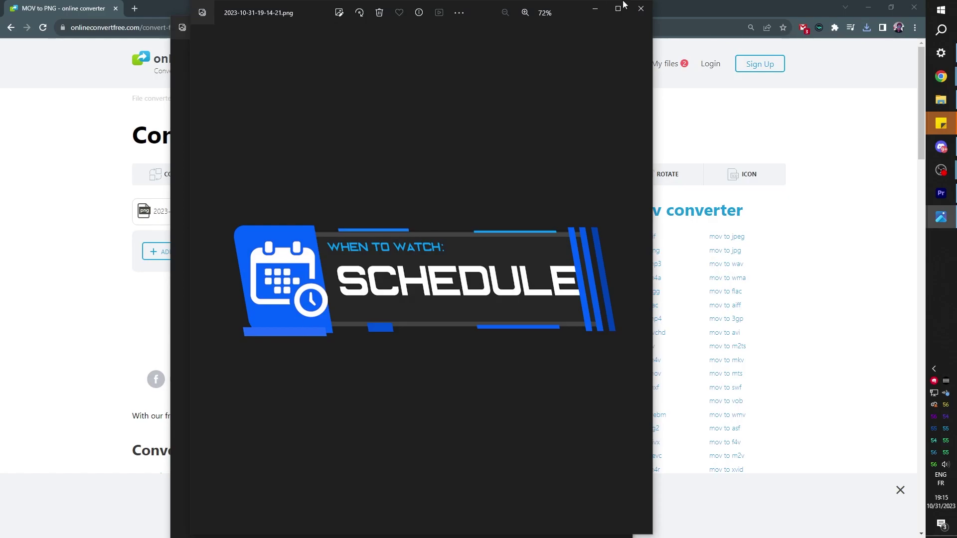
{"action": "key", "text": "Left"}
{"action": "left_click", "coordinate": [134, 8]}
Step: Load the Twitch channel's About section, enable panel editing, and add a new image panel
{"action": "type", "text": "tw"}
{"action": "key", "text": "Return"}
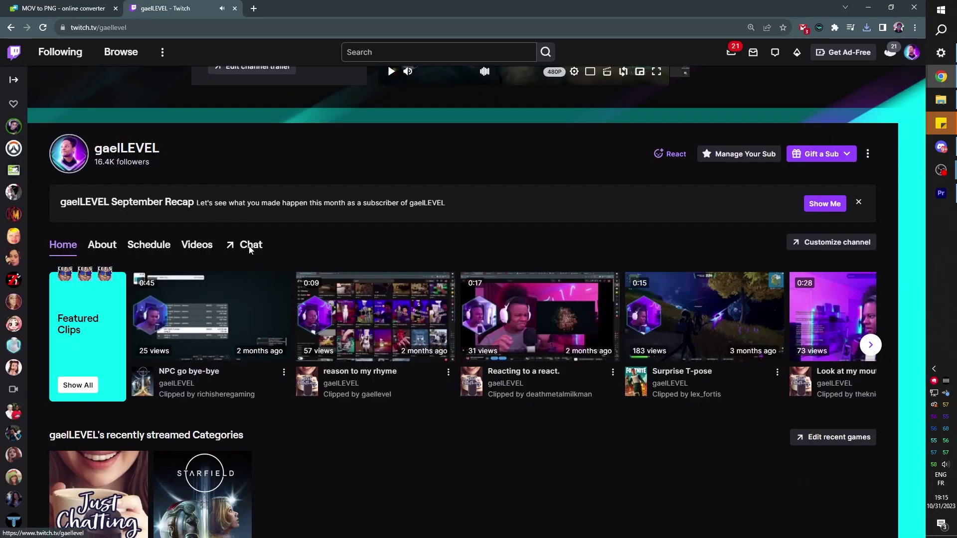
{"action": "left_click", "coordinate": [249, 246]}
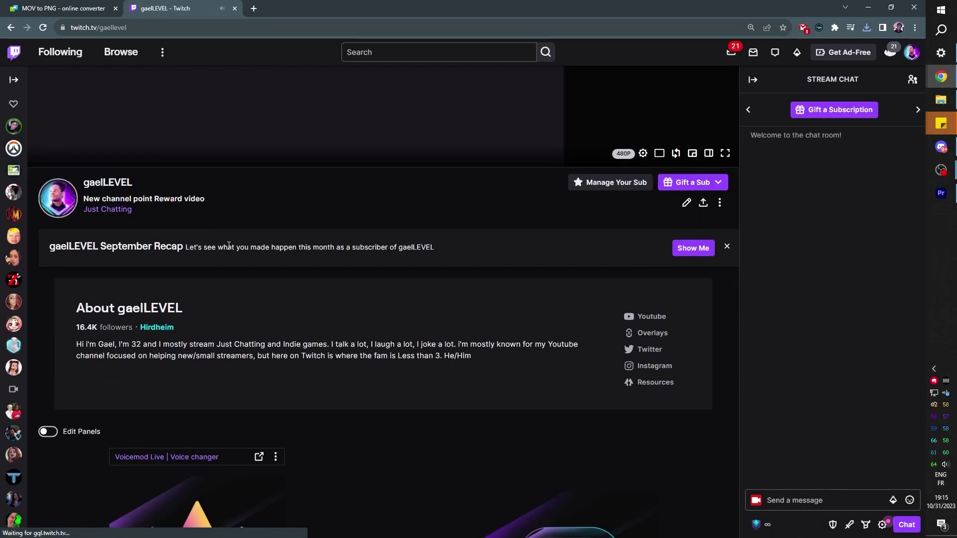
{"action": "scroll", "coordinate": [173, 237], "scroll_direction": "down", "scroll_amount": 10}
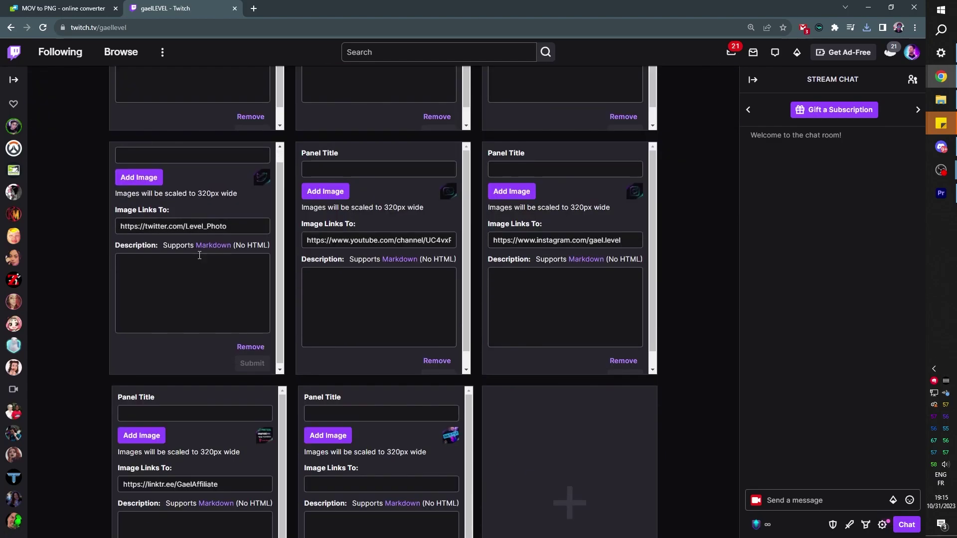
{"action": "left_click", "coordinate": [579, 415]}
{"action": "left_click", "coordinate": [578, 410]}
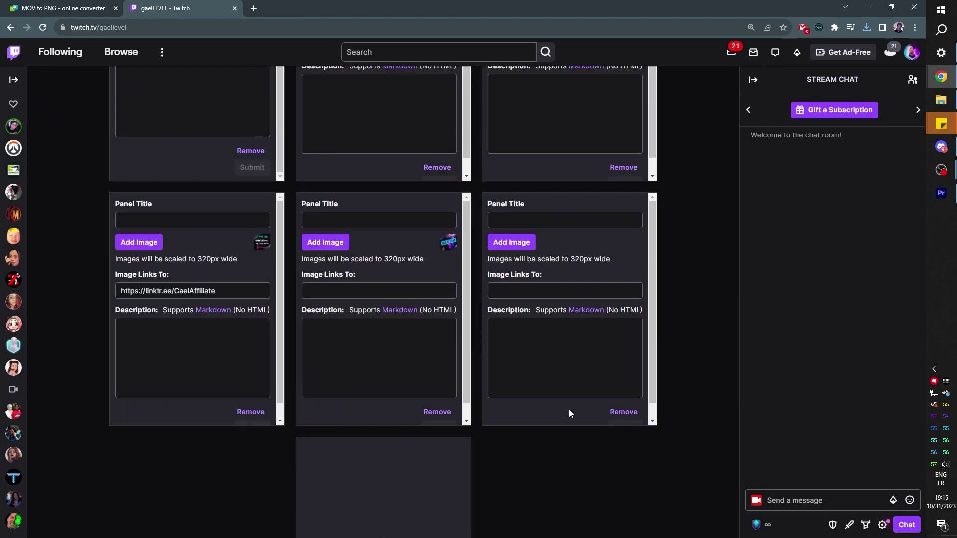
Step: Upload the SCHEDULE PNG from Streaming > Graphic design with obs as the panel image
{"action": "left_click", "coordinate": [519, 299]}
{"action": "left_click", "coordinate": [436, 286]}
{"action": "scroll", "coordinate": [39, 156], "scroll_direction": "up", "scroll_amount": 5}
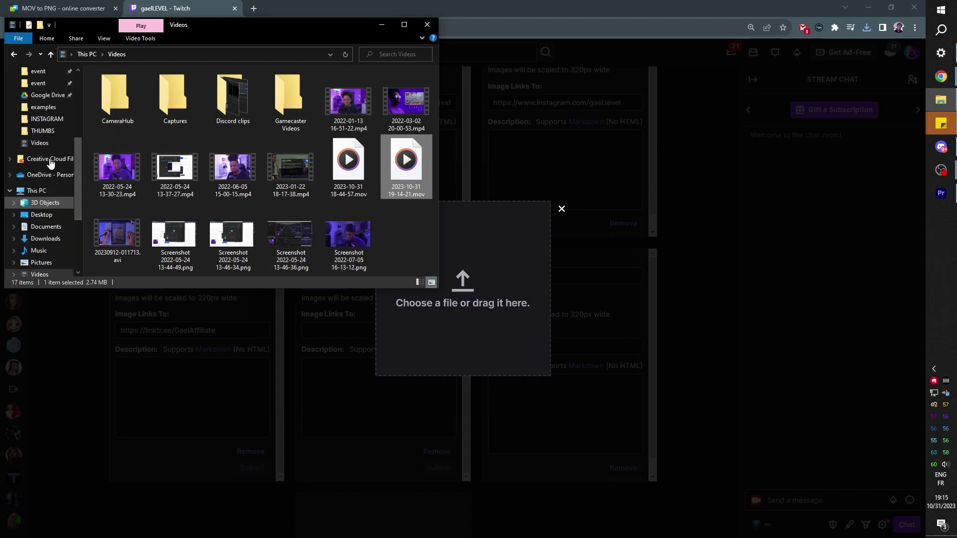
{"action": "left_click", "coordinate": [44, 127]}
{"action": "double_click", "coordinate": [126, 107]}
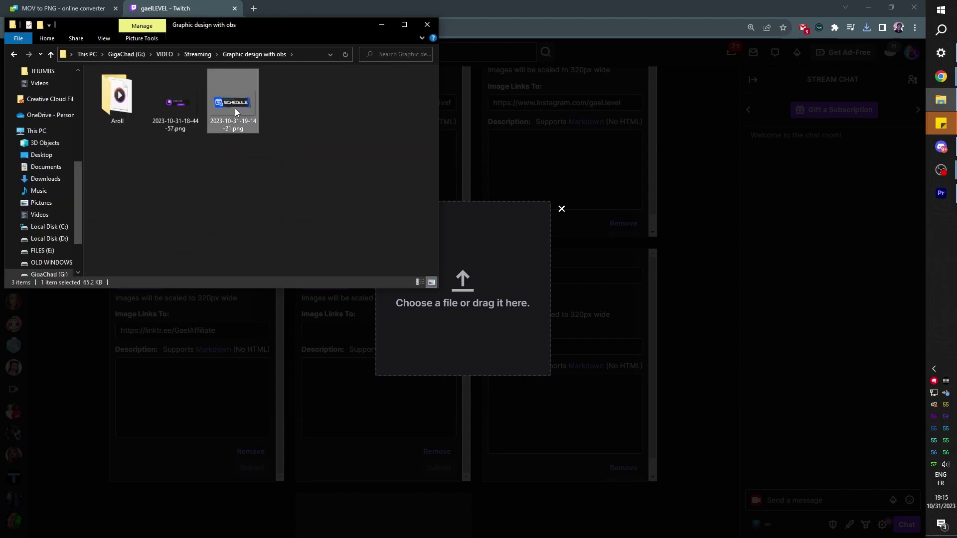
{"action": "double_click", "coordinate": [235, 108]}
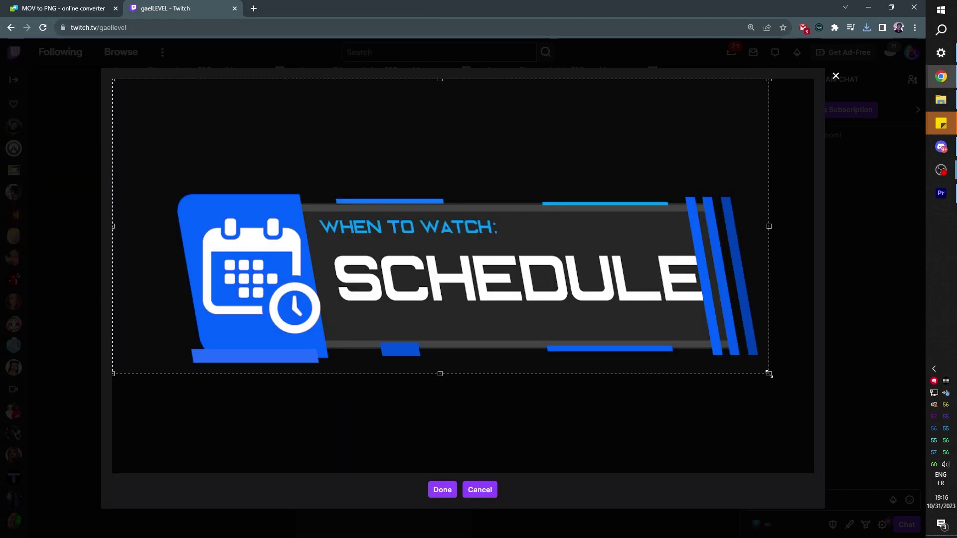
Step: Accept the crop, submit the SCHEDULE panel, and turn off panel editing
{"action": "left_click", "coordinate": [442, 490]}
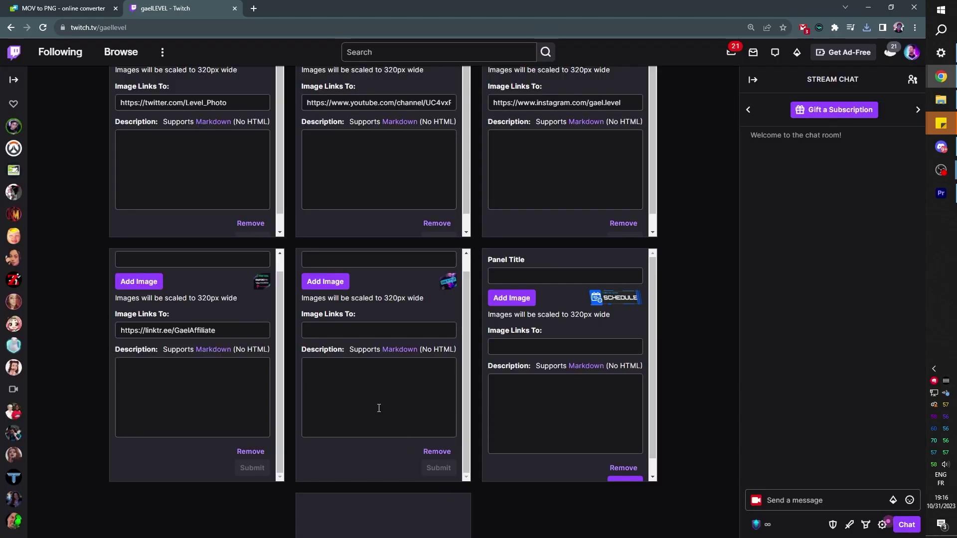
{"action": "left_click", "coordinate": [624, 468]}
{"action": "scroll", "coordinate": [79, 149], "scroll_direction": "up", "scroll_amount": 15}
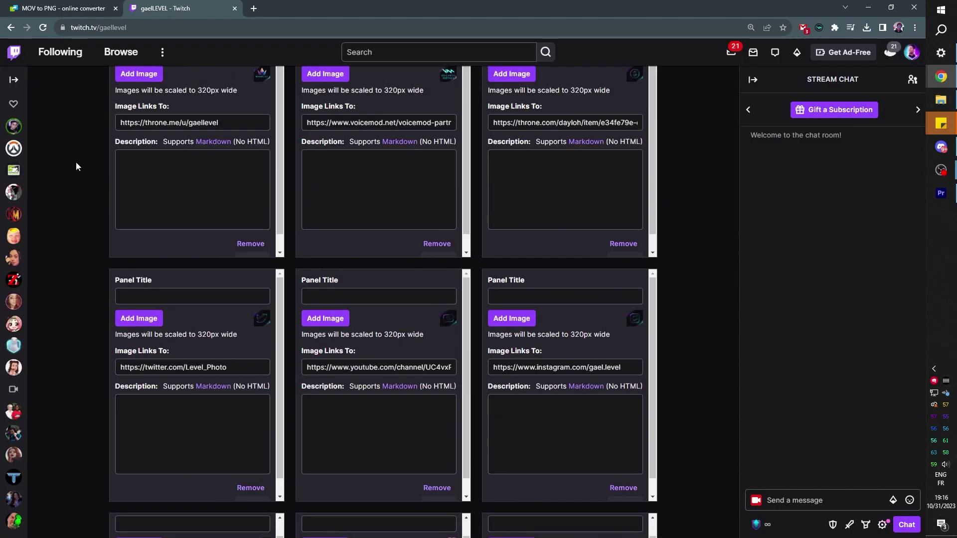
{"action": "scroll", "coordinate": [79, 199], "scroll_direction": "up", "scroll_amount": 5}
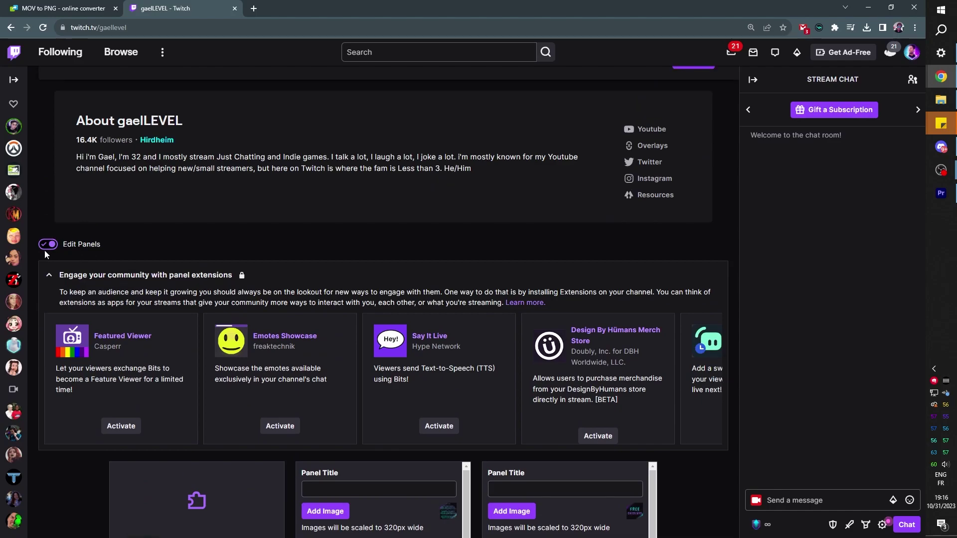
{"action": "left_click", "coordinate": [46, 245]}
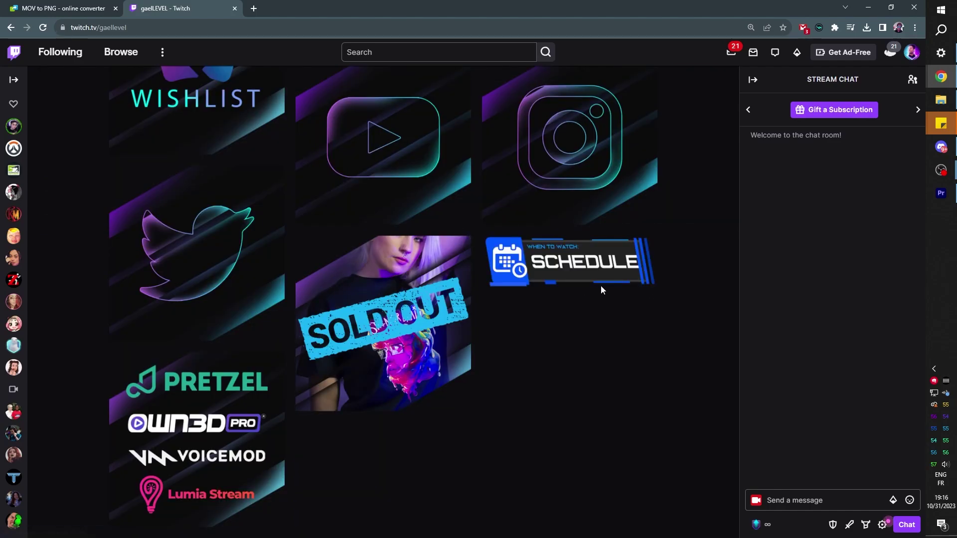